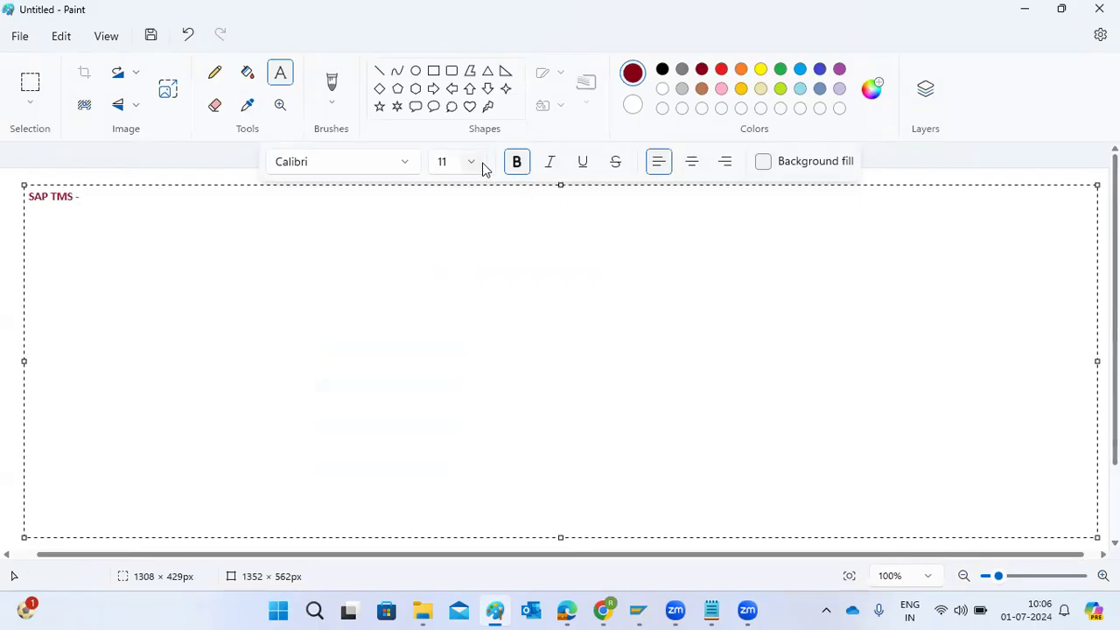
Try to set the font size of the "SAP TMS -" text to 18
{"action": "left_click", "coordinate": [451, 405]}
{"action": "left_click", "coordinate": [175, 215]}
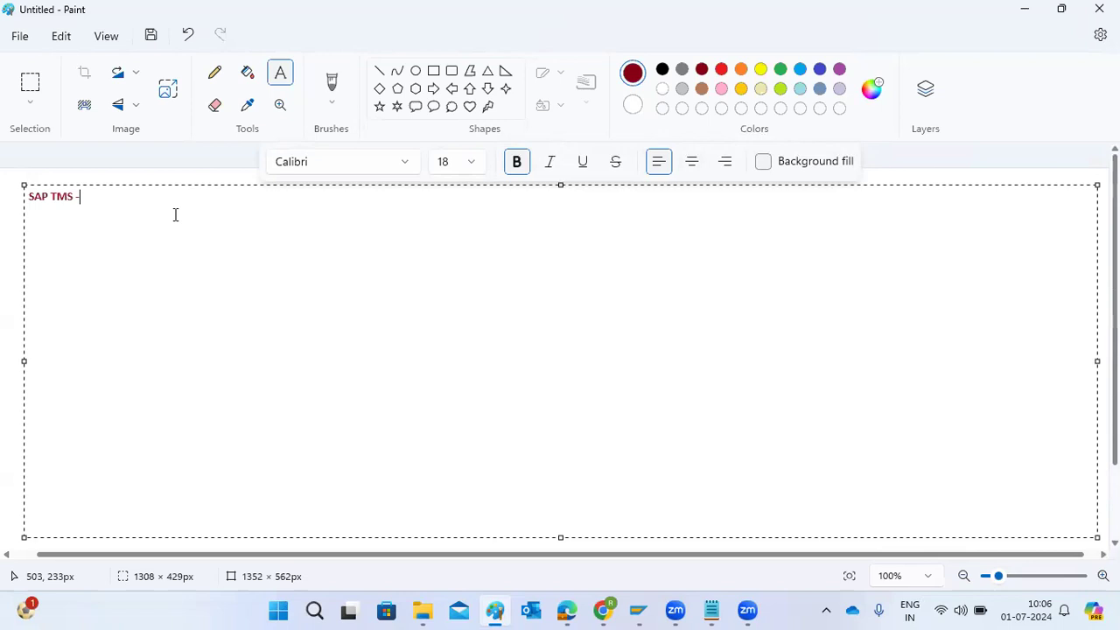
Draw three rectangles in a row beside the heading, then a line about 301 px long from the first into the second
{"action": "left_click", "coordinate": [433, 72]}
{"action": "left_click_drag", "start_coordinate": [249, 186], "coordinate": [384, 286]}
{"action": "left_click_drag", "start_coordinate": [547, 189], "coordinate": [666, 289]}
{"action": "left_click_drag", "start_coordinate": [852, 184], "coordinate": [981, 282]}
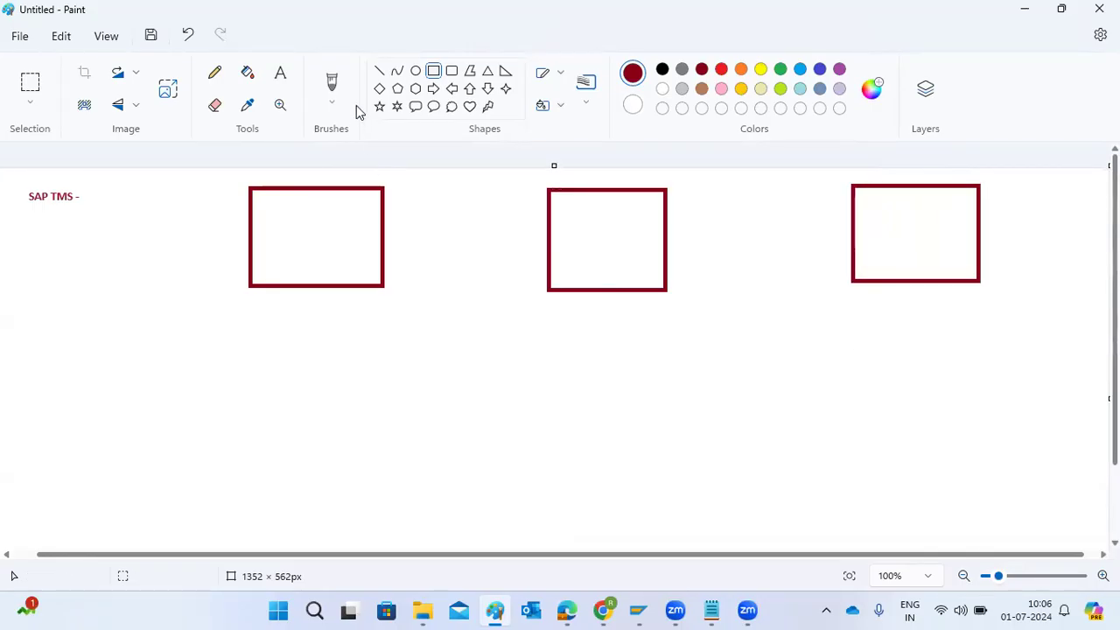
{"action": "left_click", "coordinate": [382, 71]}
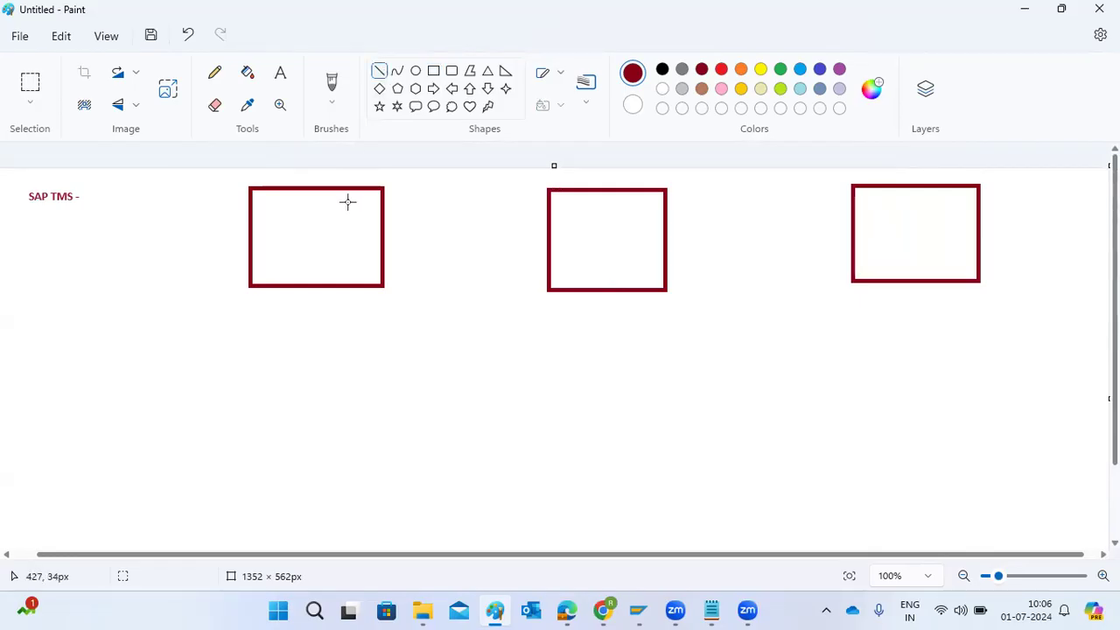
{"action": "left_click_drag", "start_coordinate": [340, 224], "coordinate": [588, 227]}
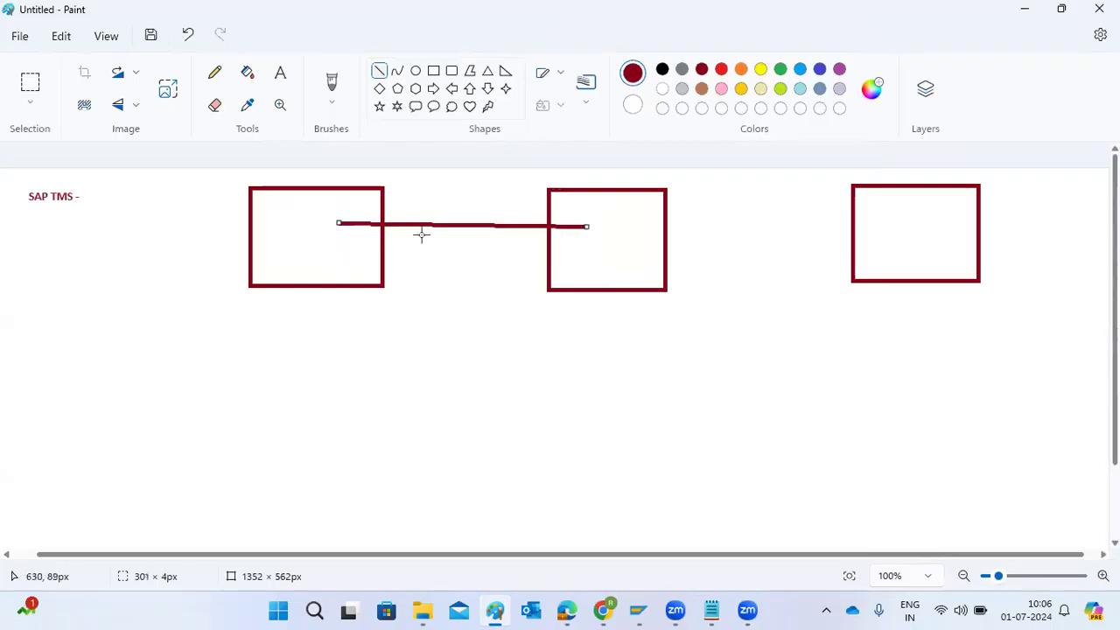
Label the three rectangles DEV, QAS and PROD in order
{"action": "left_click", "coordinate": [280, 73]}
{"action": "left_click", "coordinate": [275, 231]}
{"action": "type", "text": "DEV"}
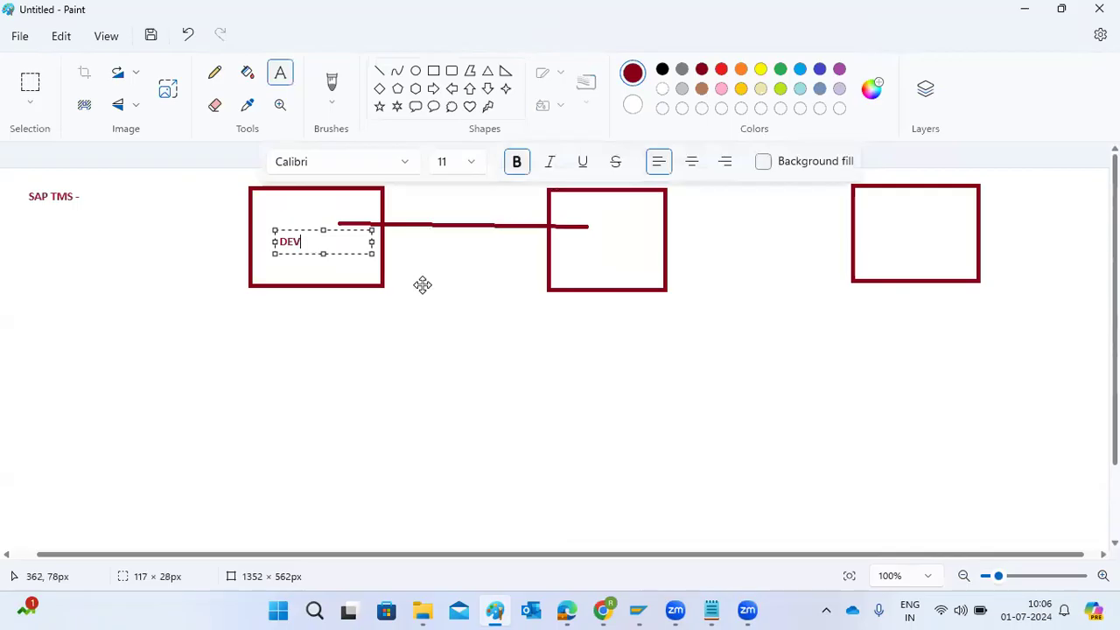
{"action": "left_click", "coordinate": [572, 247]}
{"action": "type", "text": "QAS"}
{"action": "left_click", "coordinate": [876, 231]}
{"action": "left_click", "coordinate": [873, 231]}
{"action": "type", "text": "PROD"}
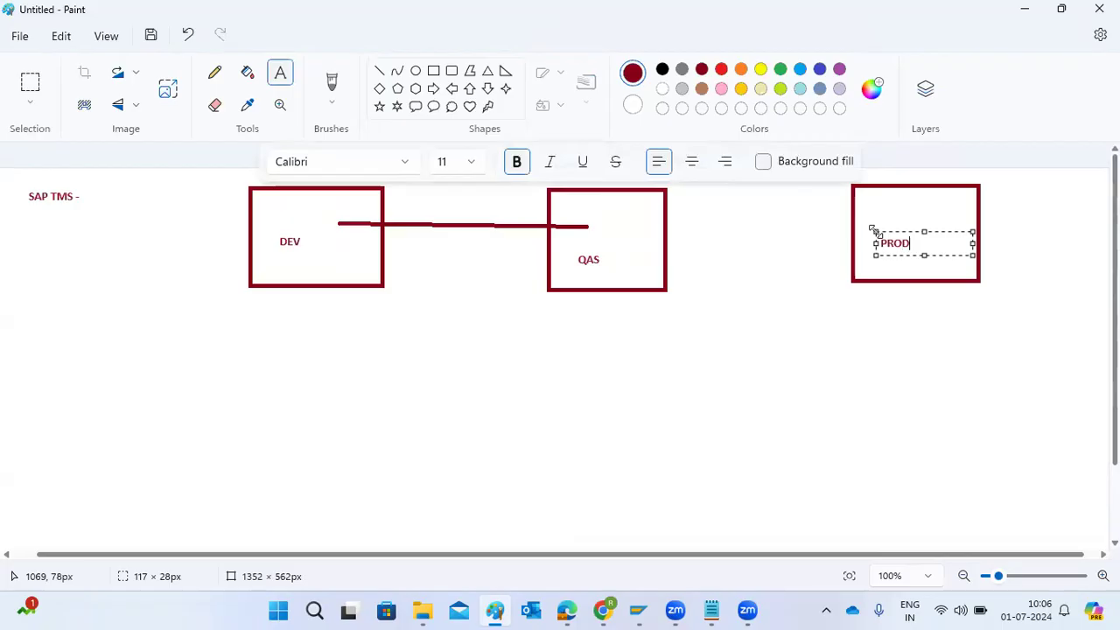
{"action": "left_click", "coordinate": [664, 294]}
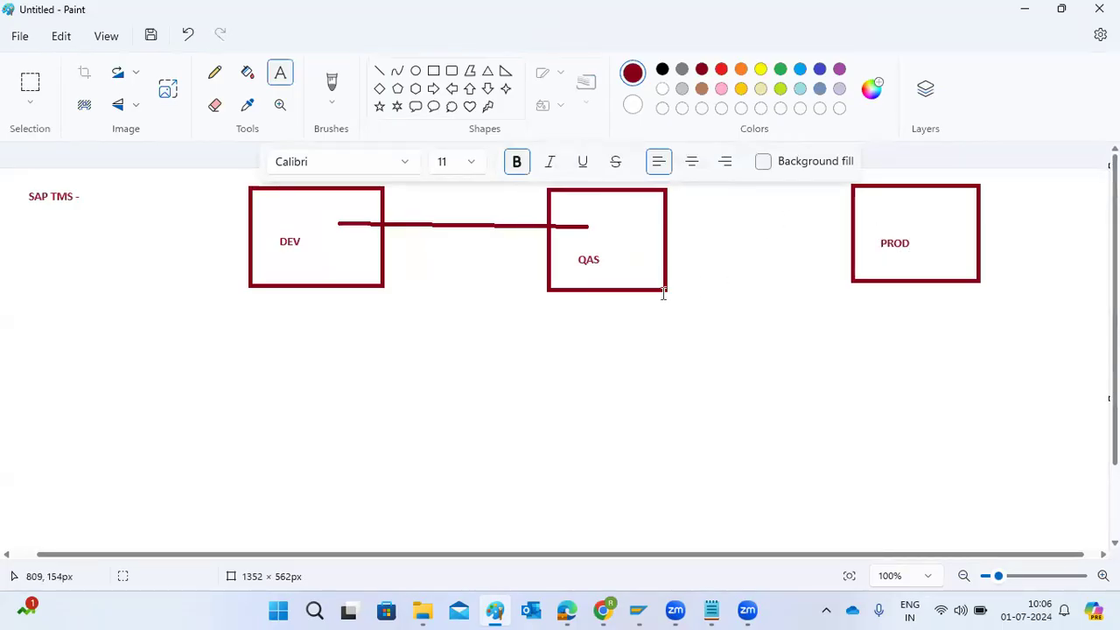
Draw a line with an arrowhead from the QAS box into the PROD box, and underline the "SAP TMS -" heading
{"action": "left_click", "coordinate": [379, 70]}
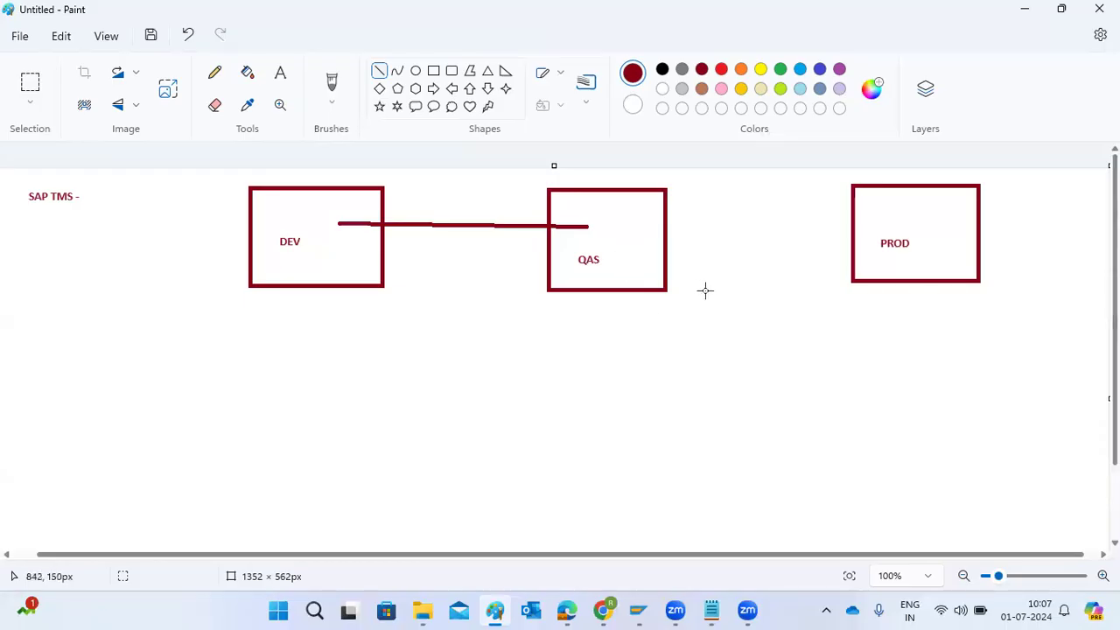
{"action": "mouse_move", "coordinate": [646, 232]}
{"action": "left_mouse_down"}
{"action": "mouse_move", "coordinate": [883, 225]}
{"action": "mouse_move", "coordinate": [872, 210]}
{"action": "mouse_move", "coordinate": [892, 217]}
{"action": "mouse_move", "coordinate": [884, 236]}
{"action": "left_mouse_up"}
{"action": "left_click", "coordinate": [884, 234]}
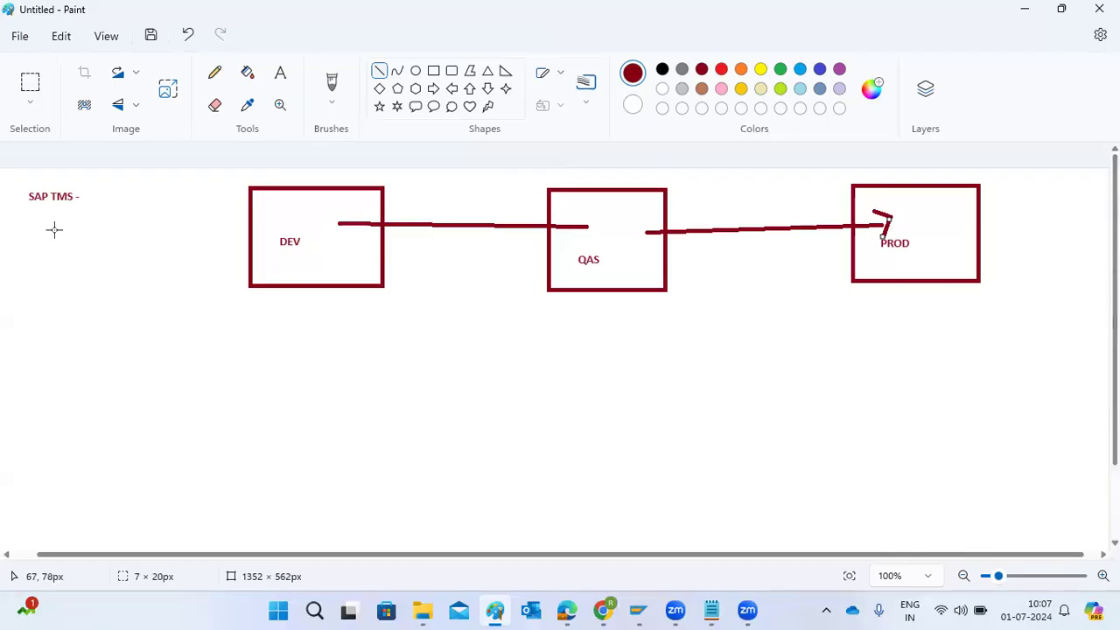
{"action": "left_click_drag", "start_coordinate": [31, 218], "coordinate": [76, 212]}
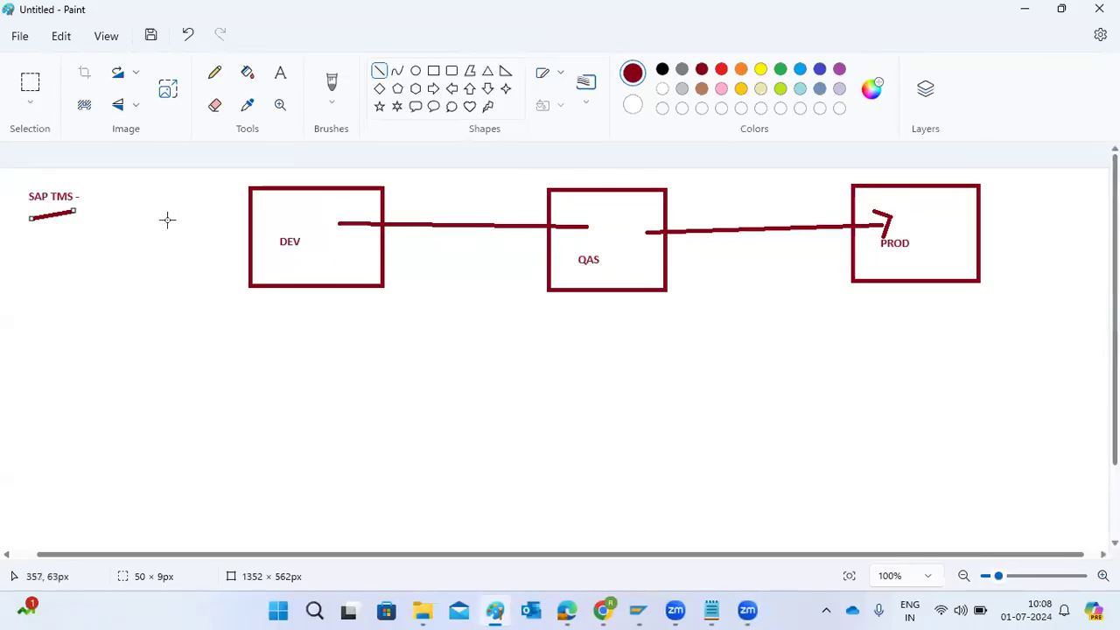
Add the text "TMS CONFIGURATION -" below the underlined heading
{"action": "left_click", "coordinate": [279, 84]}
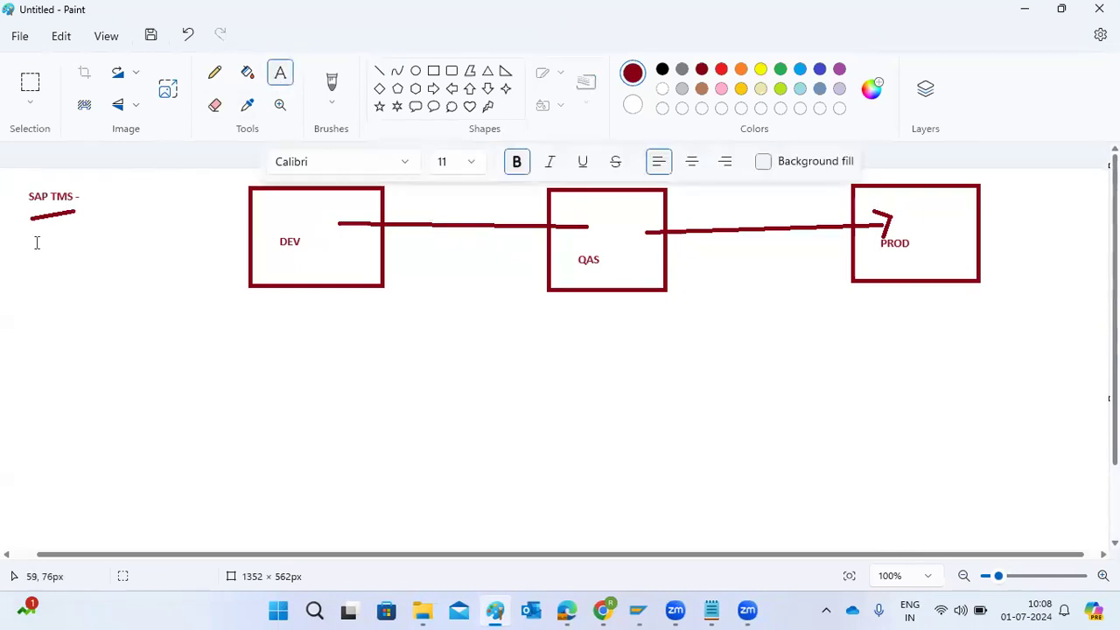
{"action": "left_click_drag", "start_coordinate": [12, 232], "coordinate": [221, 303]}
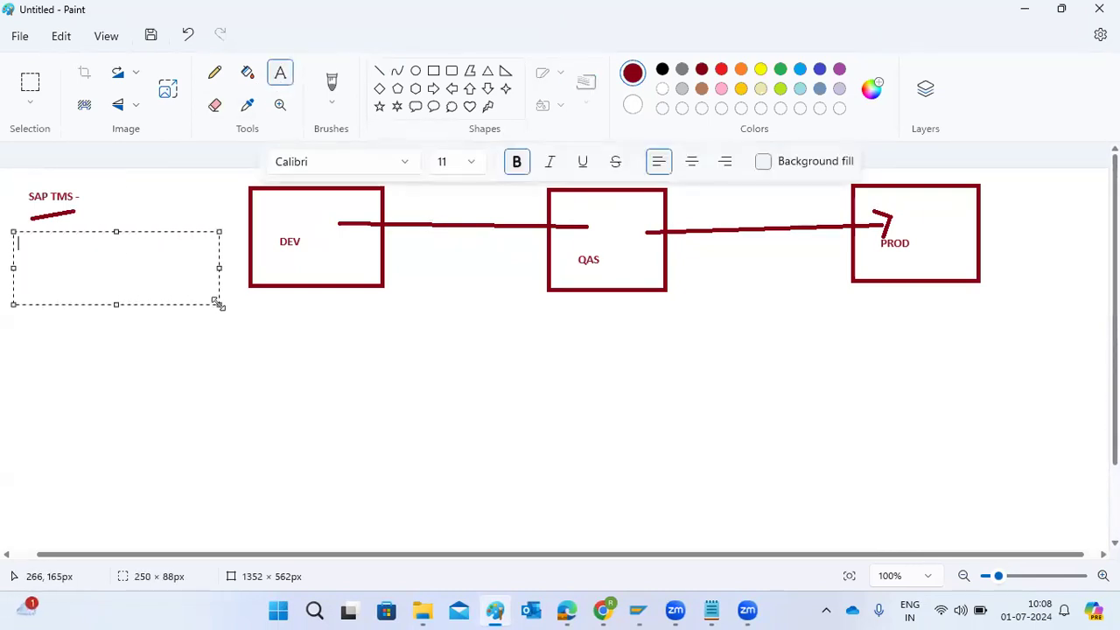
{"action": "type", "text": "TMS CONFIGURATION -"}
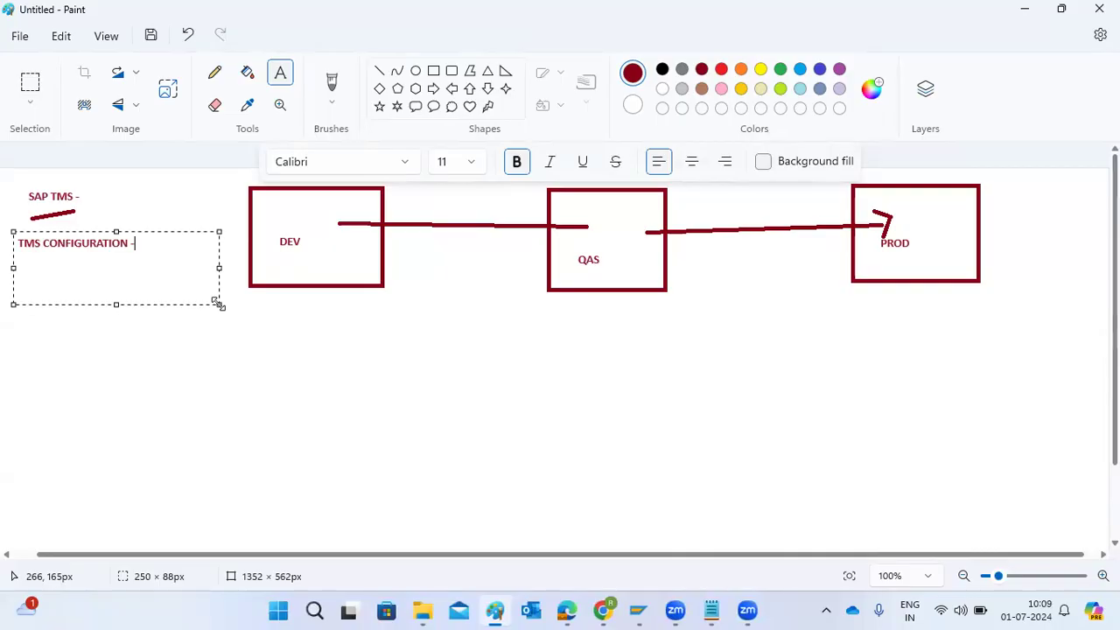
{"action": "left_click", "coordinate": [115, 343]}
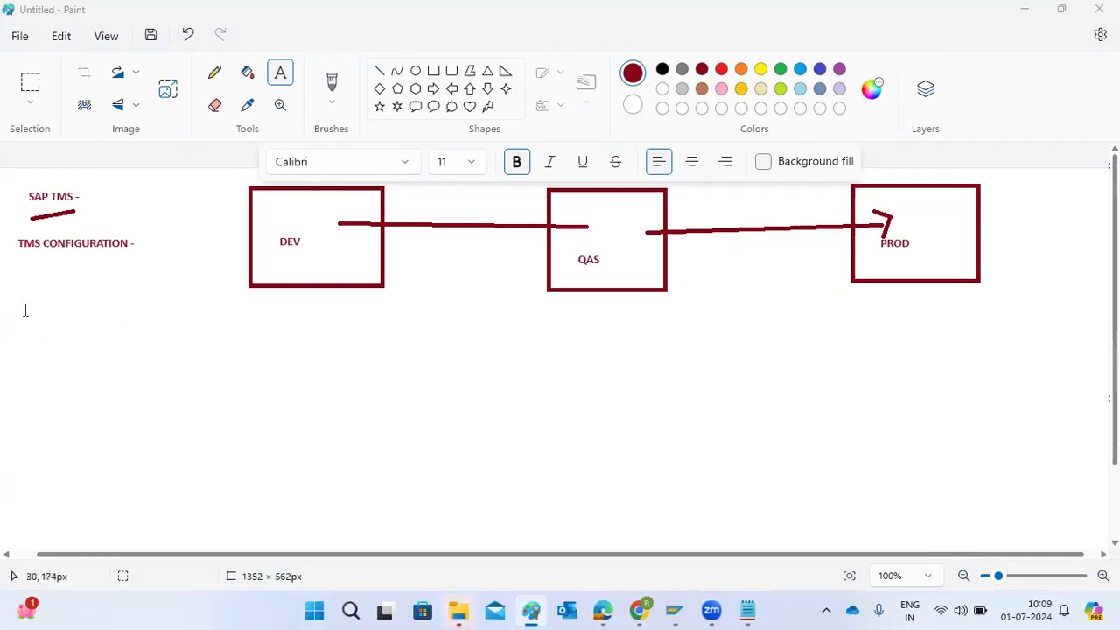
Add the text "DOMAIN CONTROLLER :-" below the TMS CONFIGURATION line
{"action": "left_click_drag", "start_coordinate": [28, 297], "coordinate": [242, 336]}
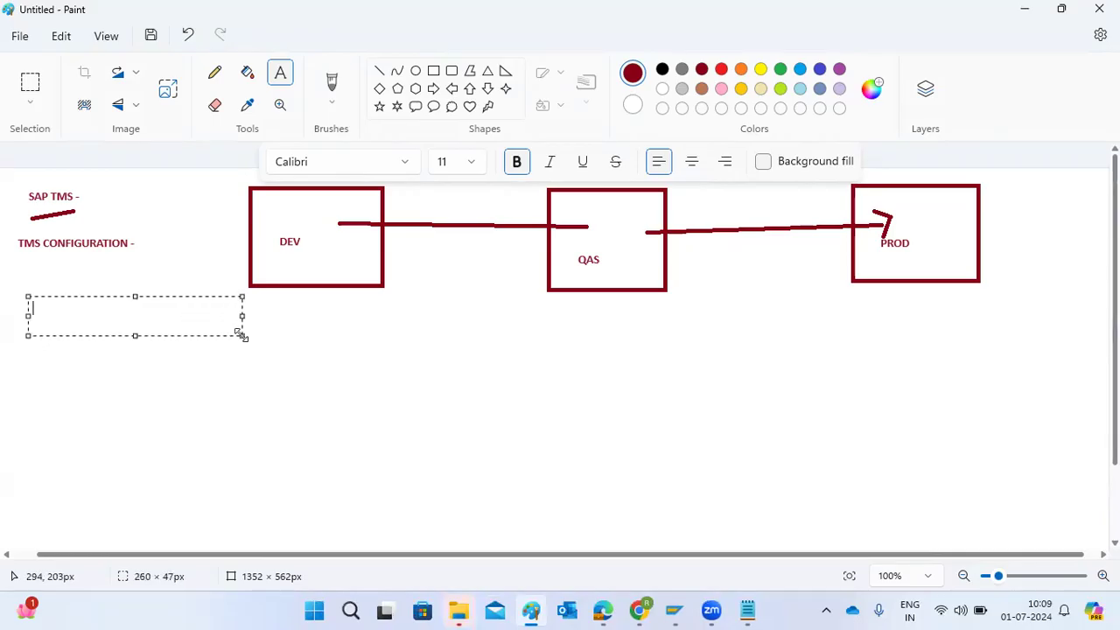
{"action": "type", "text": "DOMAIN CONTROLLER "}
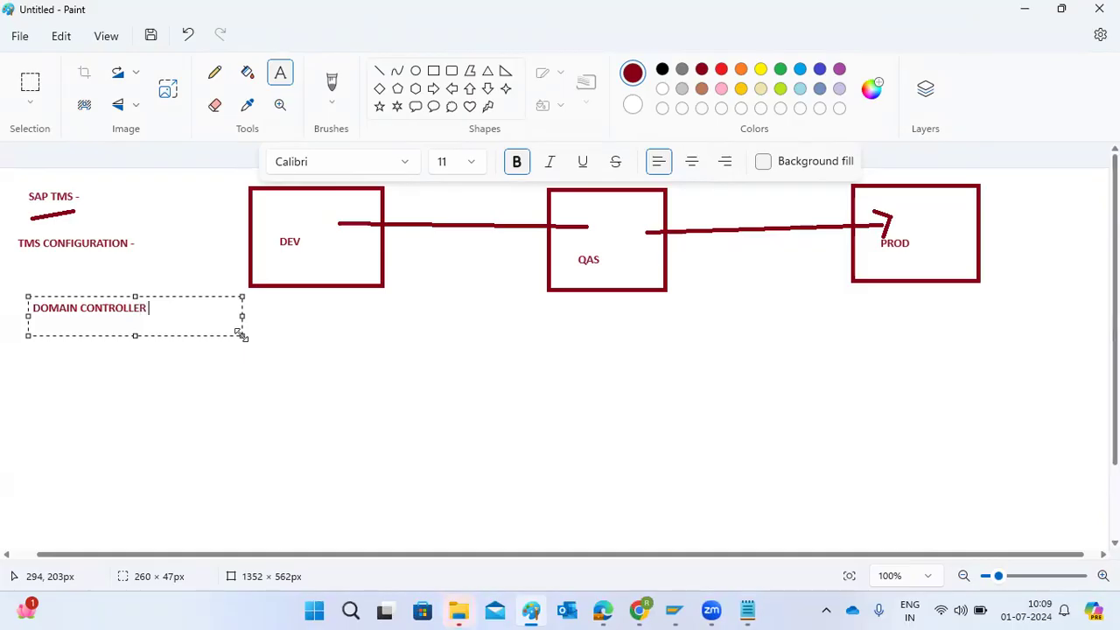
{"action": "type", "text": "-"}
{"action": "type", "text": ":"}
{"action": "type", "text": "-"}
{"action": "type", "text": "-"}
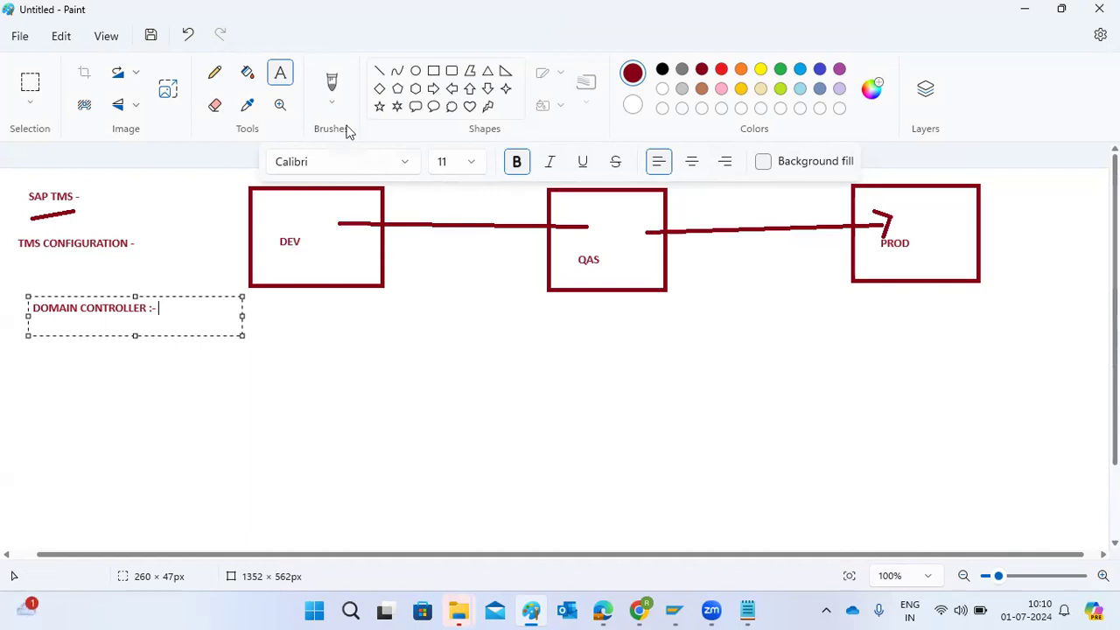
Raise the computer's sound volume almost to its maximum
{"action": "left_click", "coordinate": [961, 611]}
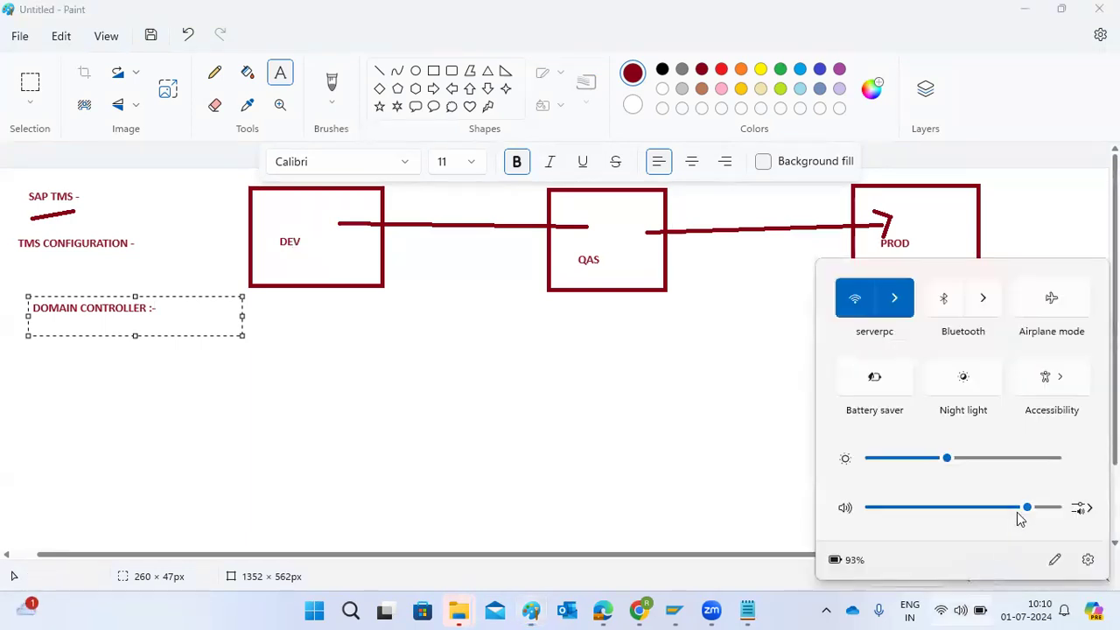
{"action": "left_click_drag", "start_coordinate": [1028, 507], "coordinate": [1076, 507]}
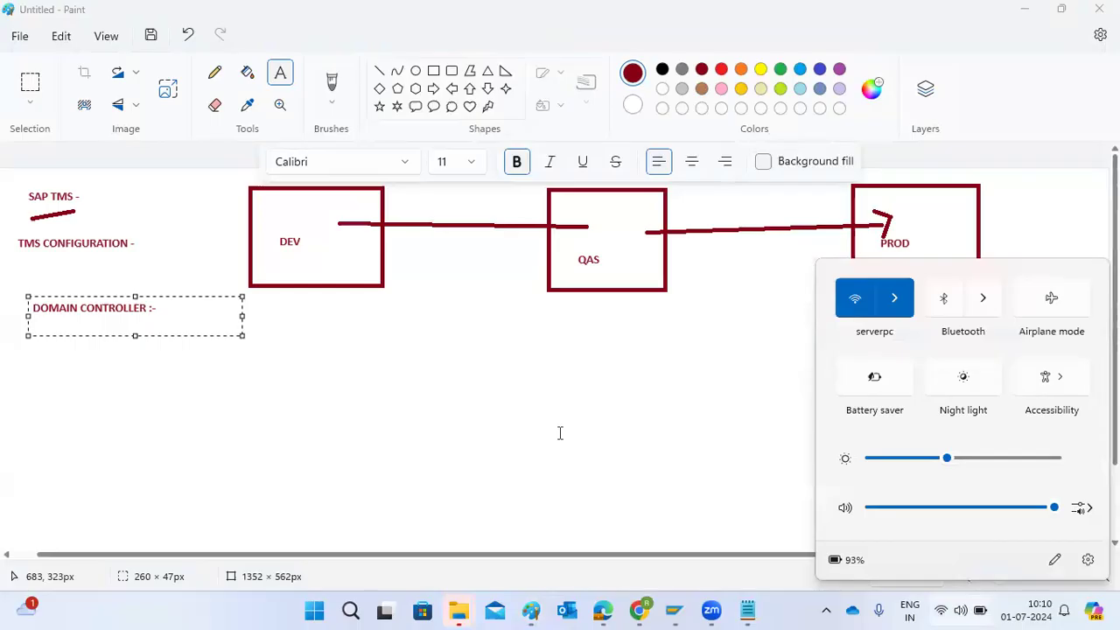
{"action": "left_click", "coordinate": [469, 407]}
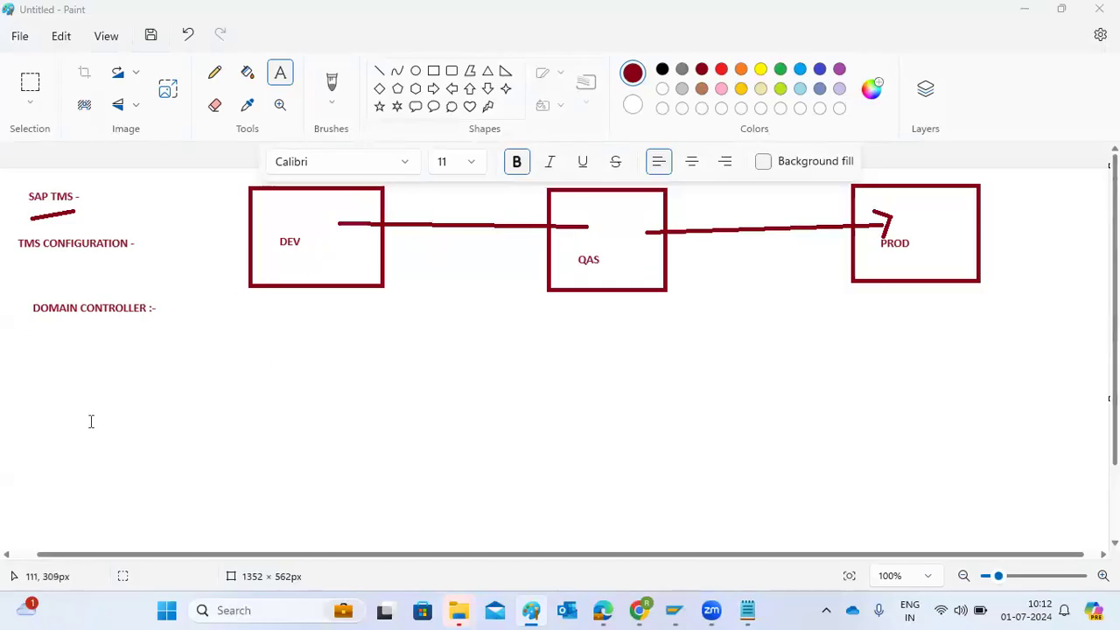
Start a large text block below DOMAIN CONTROLLER with the lines "000" and "DDIC or Any BASIS", then "STMS" after a blank line
{"action": "left_click_drag", "start_coordinate": [30, 328], "coordinate": [412, 528]}
{"action": "type", "text": "000"}
{"action": "key", "text": "Return"}
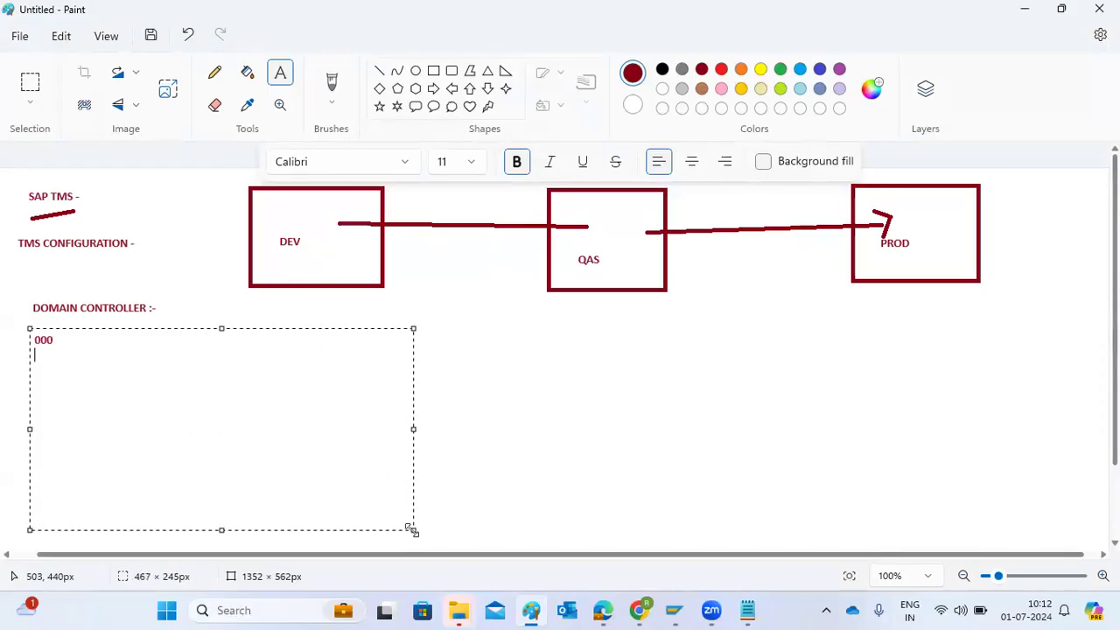
{"action": "type", "text": "DDIC or Any "}
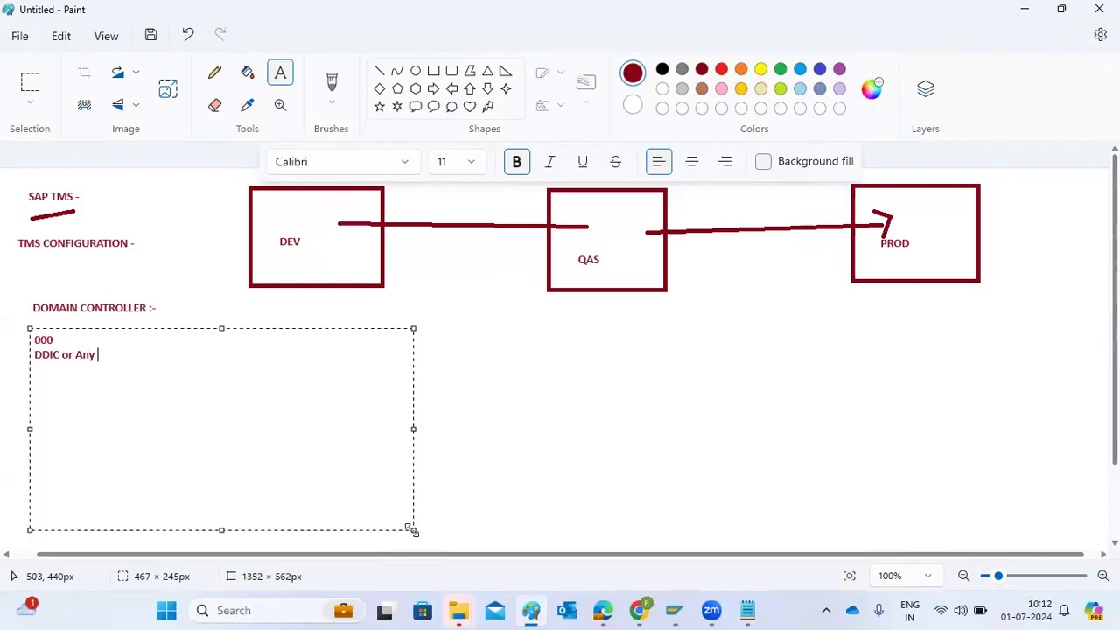
{"action": "type", "text": "BASIS"}
{"action": "key", "text": "Return"}
{"action": "key", "text": "Return"}
{"action": "type", "text": "STMS"}
Continue the notes with the lines "DOMAIN_NW1" and "save it", each preceded by a blank line
{"action": "key", "text": "Return"}
{"action": "key", "text": "Return"}
{"action": "type", "text": "DOMAIN"}
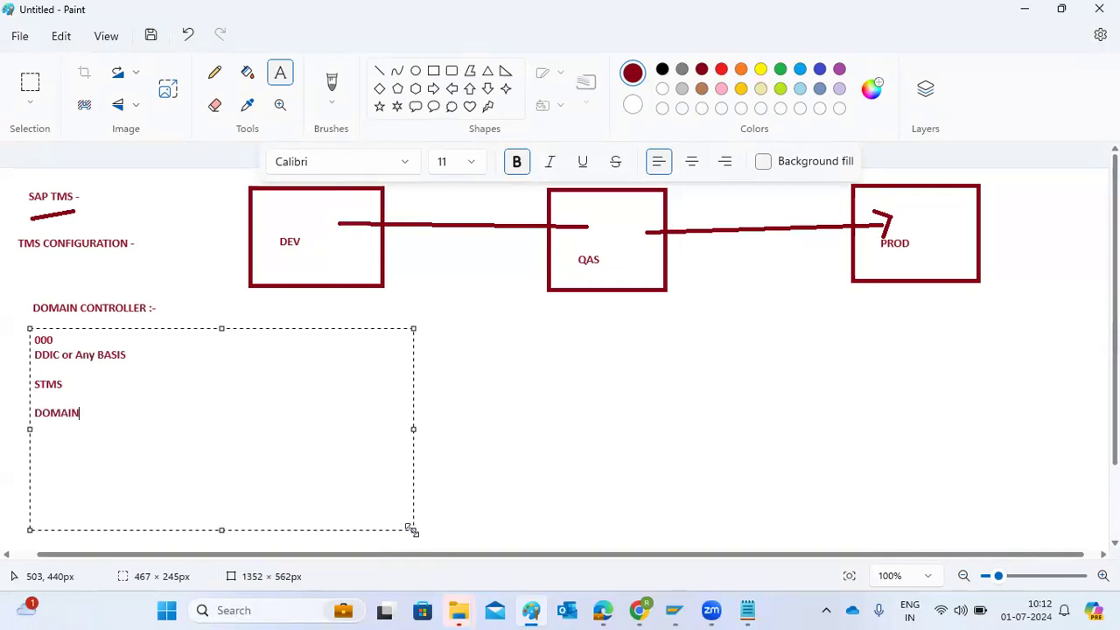
{"action": "type", "text": "_SID"}
{"action": "key", "text": "BackSpace"}
{"action": "key", "text": "BackSpace"}
{"action": "key", "text": "BackSpace"}
{"action": "type", "text": "NWw1"}
{"action": "key", "text": "BackSpace"}
{"action": "key", "text": "BackSpace"}
{"action": "type", "text": "1"}
{"action": "key", "text": "Return"}
{"action": "key", "text": "Return"}
{"action": "type", "text": "save it"}
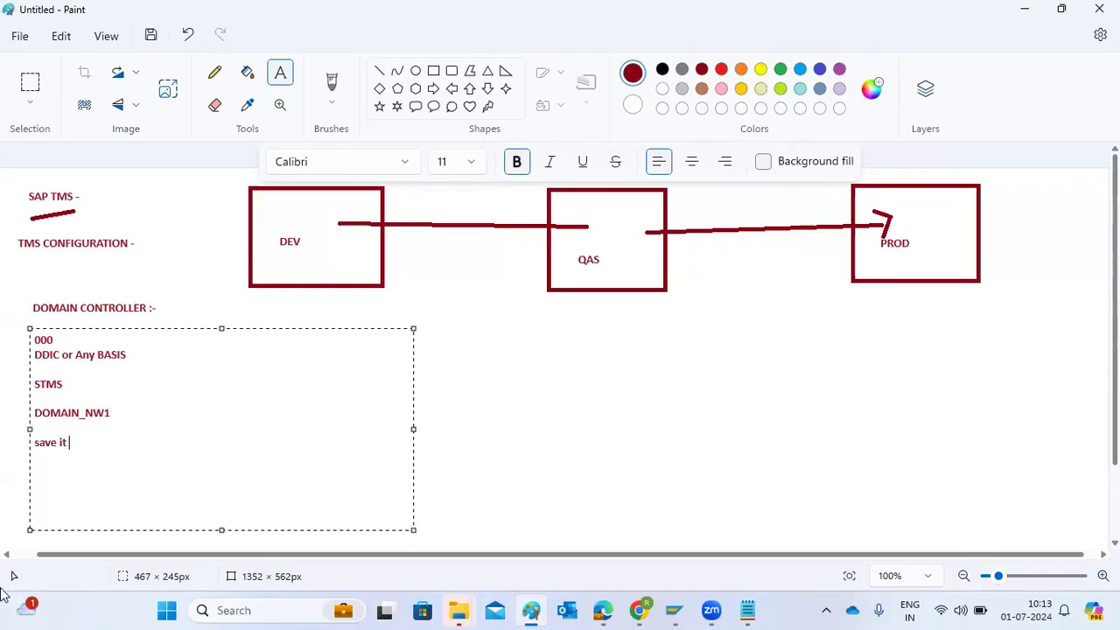
{"action": "left_click_drag", "start_coordinate": [111, 413], "coordinate": [81, 415]}
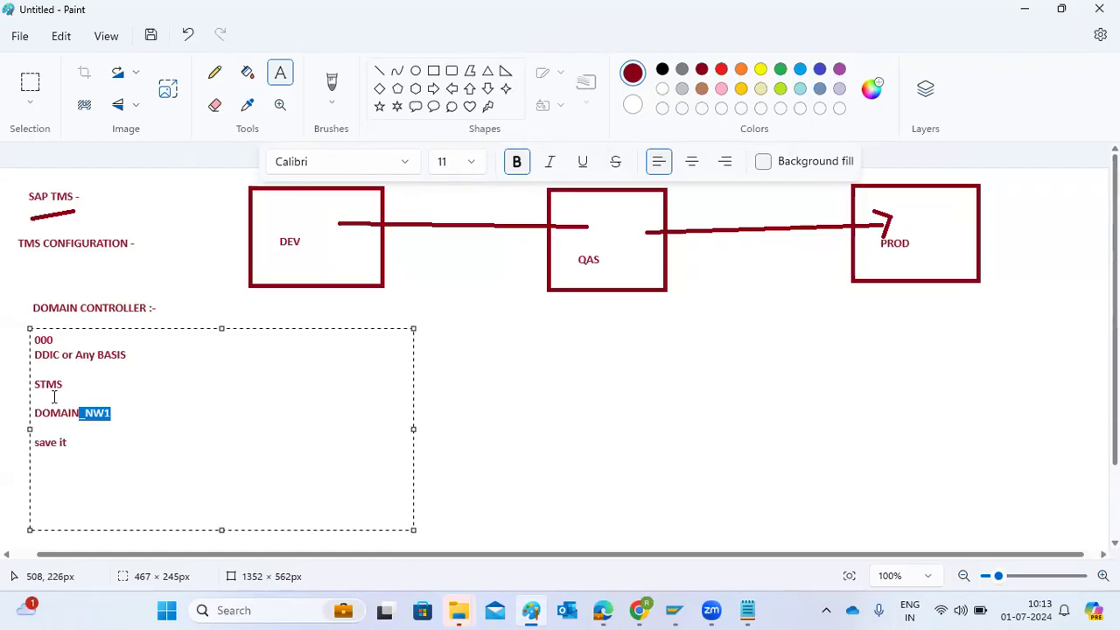
{"action": "left_click", "coordinate": [82, 414]}
{"action": "left_click_drag", "start_coordinate": [93, 413], "coordinate": [119, 420]}
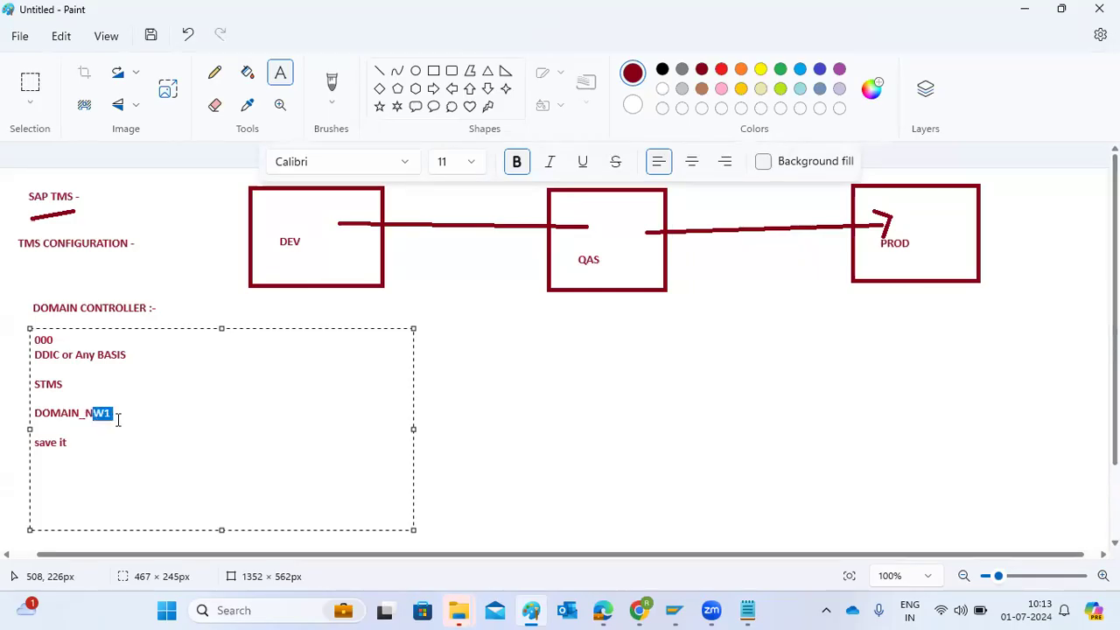
{"action": "left_click", "coordinate": [119, 421]}
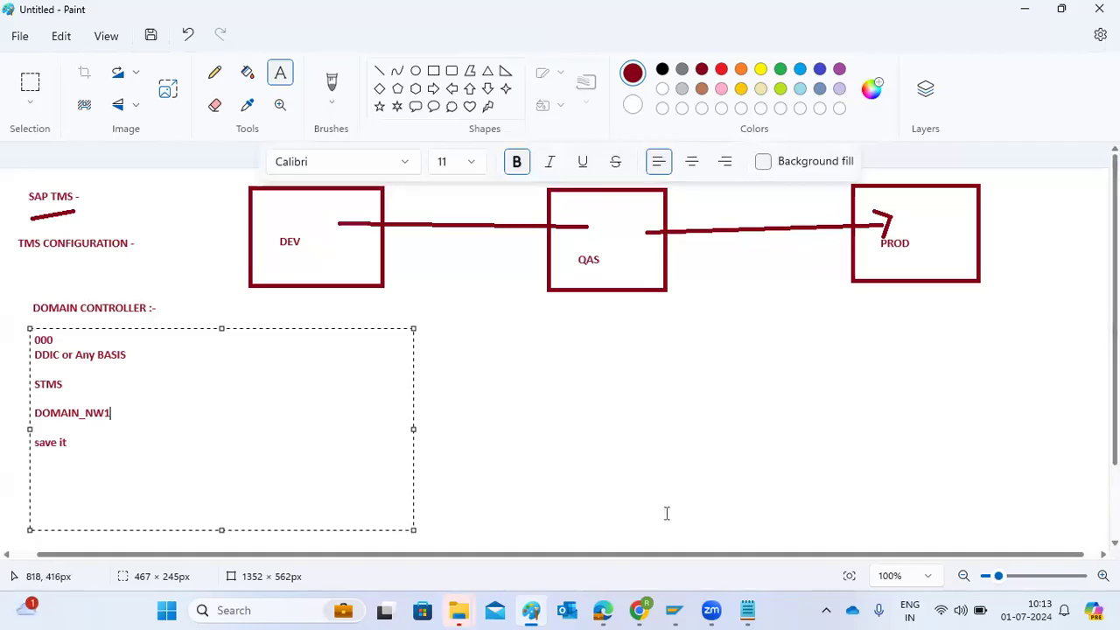
Switch to SAP Logon and open the SAP NW1 connection
{"action": "left_click", "coordinate": [672, 610]}
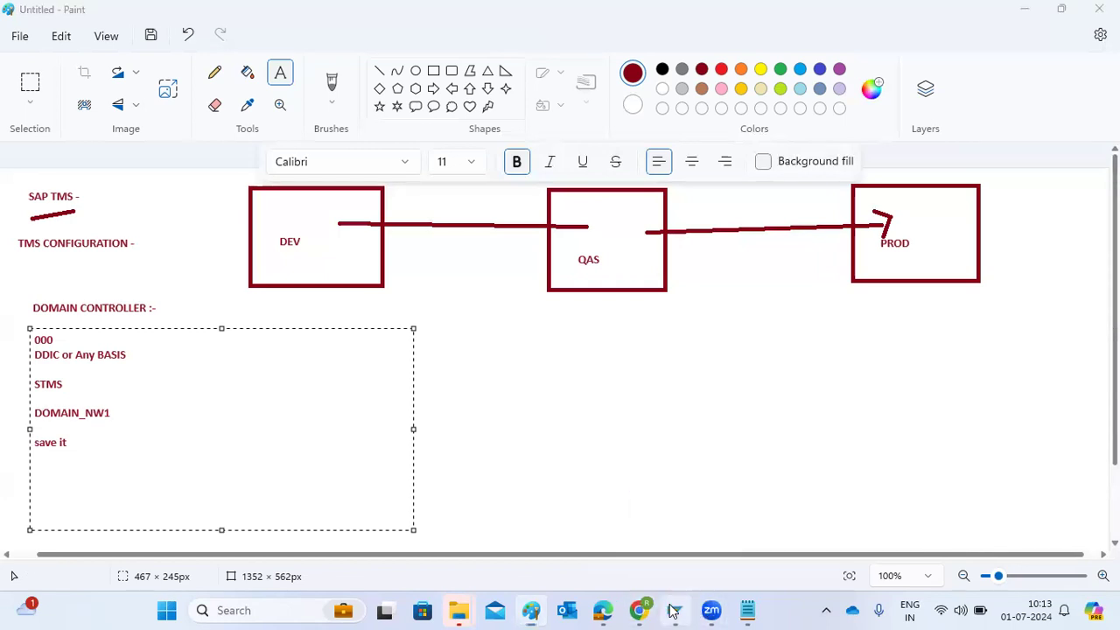
{"action": "left_click", "coordinate": [391, 269]}
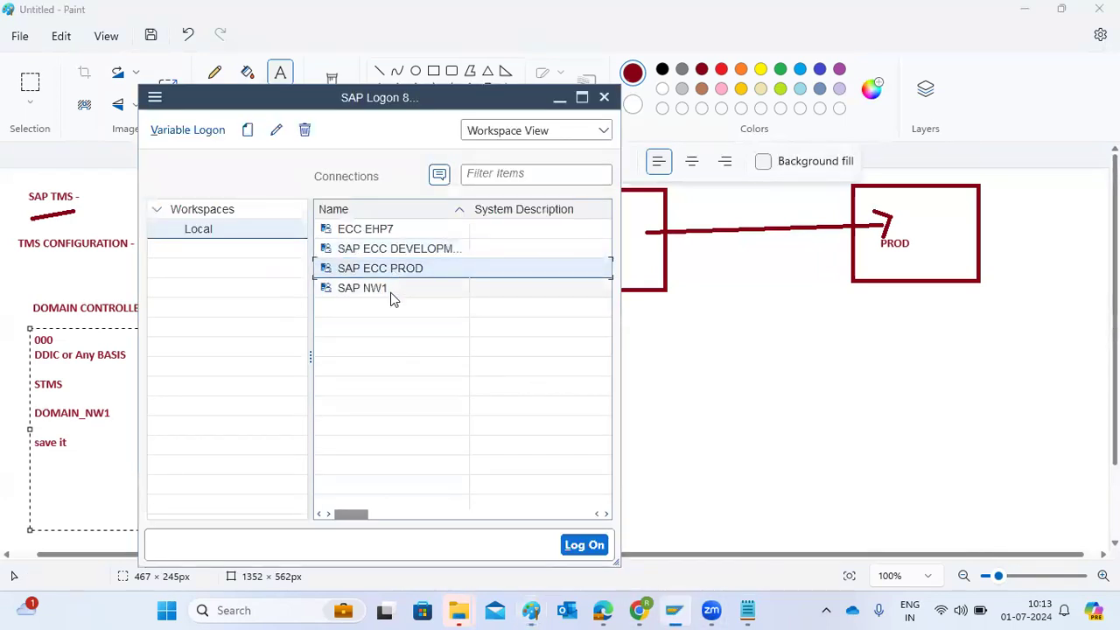
{"action": "left_click", "coordinate": [390, 297]}
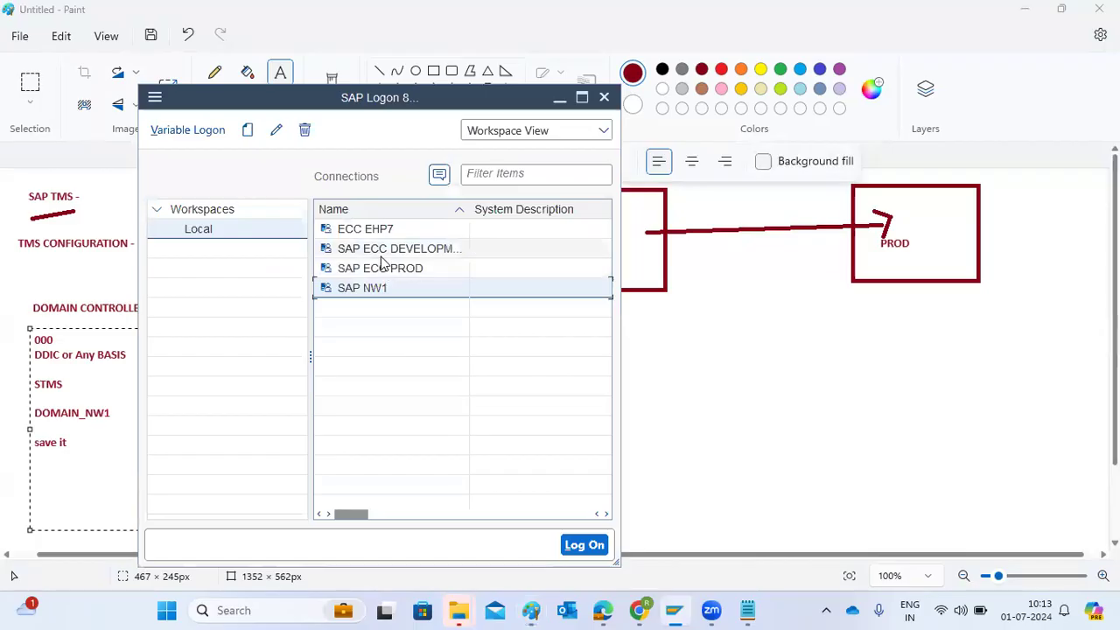
{"action": "left_click", "coordinate": [382, 258]}
{"action": "left_click", "coordinate": [388, 273]}
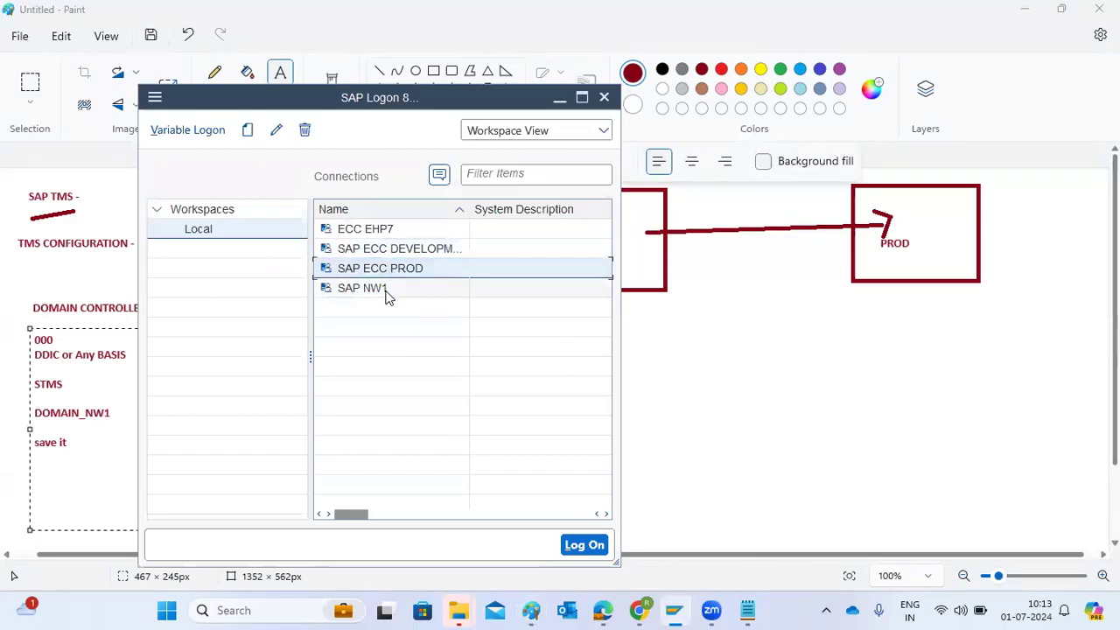
{"action": "left_click", "coordinate": [389, 296]}
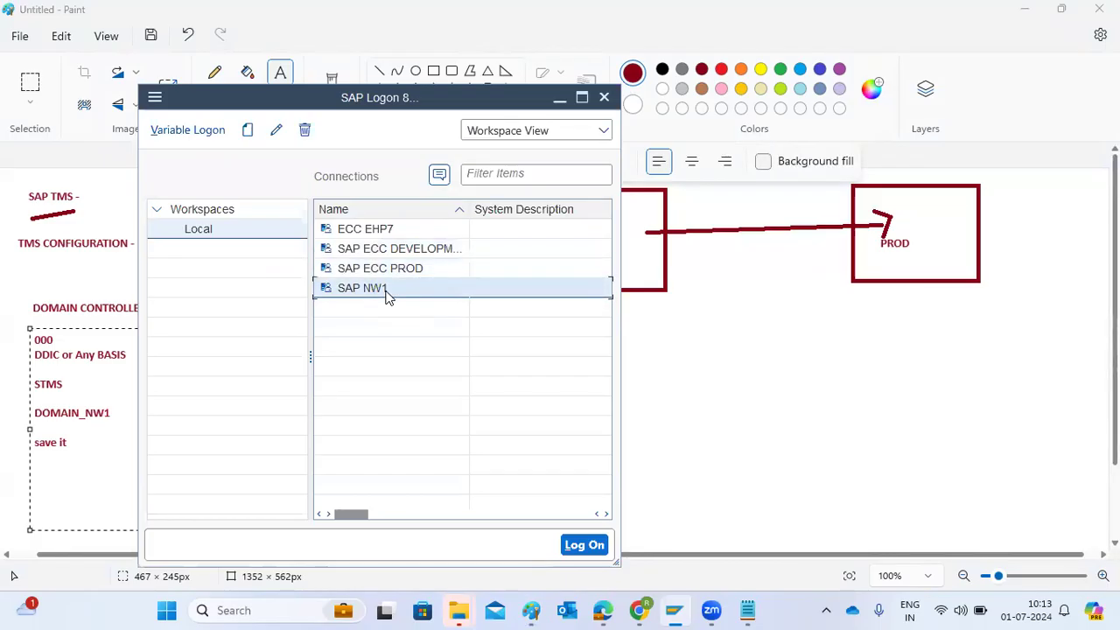
{"action": "double_click", "coordinate": [389, 296]}
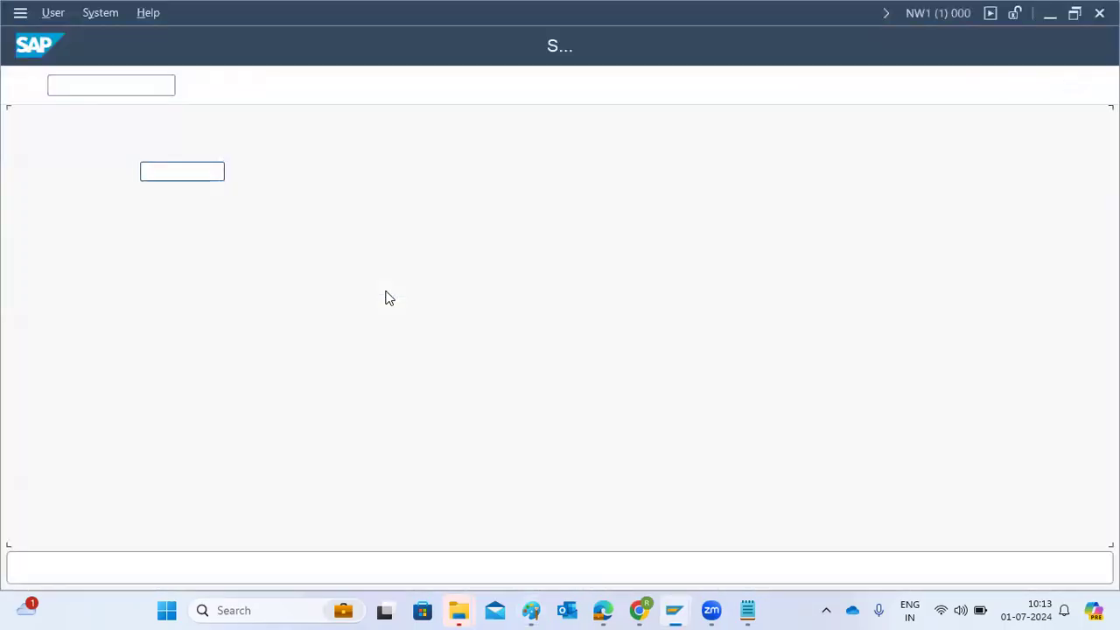
Log on to client 000 as user ddic, entering the account password
{"action": "left_click", "coordinate": [156, 129]}
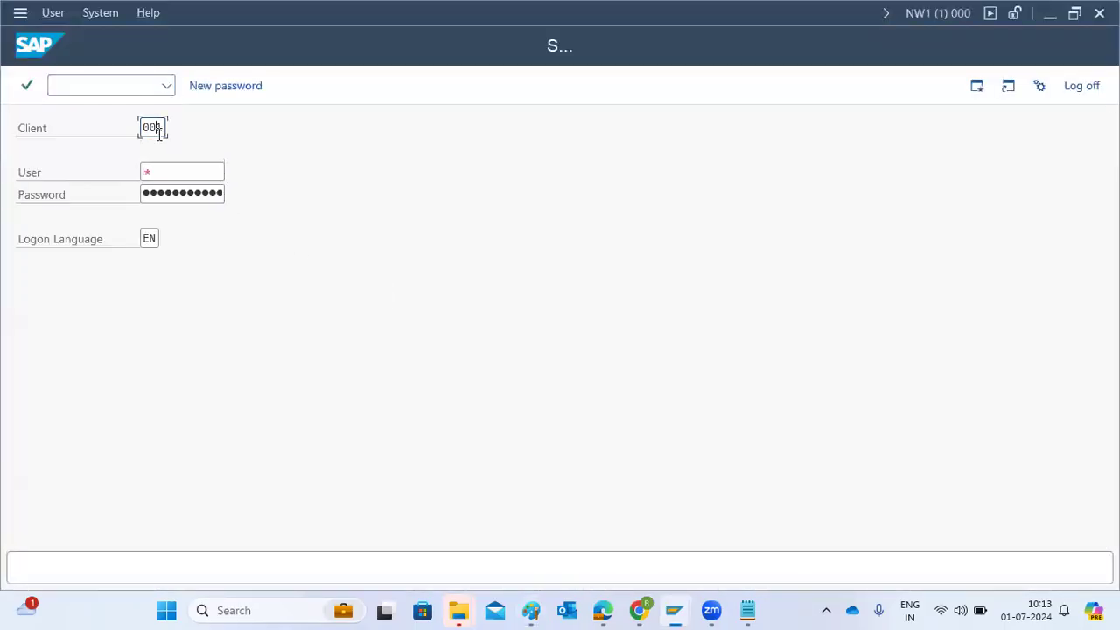
{"action": "double_click", "coordinate": [159, 132]}
{"action": "type", "text": "000"}
{"action": "key", "text": "Tab"}
{"action": "type", "text": "ddic"}
{"action": "key", "text": "Tab"}
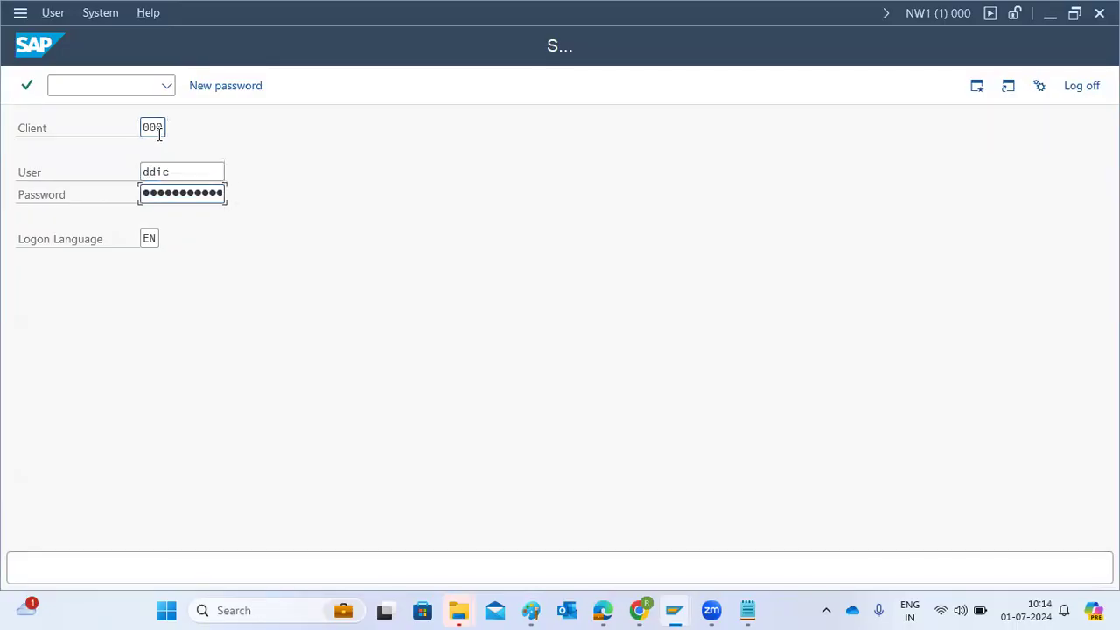
{"action": "type", "text": "••••"}
{"action": "key", "text": "Return"}
Open transaction STMS, delete the existing TMS configuration of NW1, and dismiss the transport domain configuration dialog
{"action": "type", "text": "stms"}
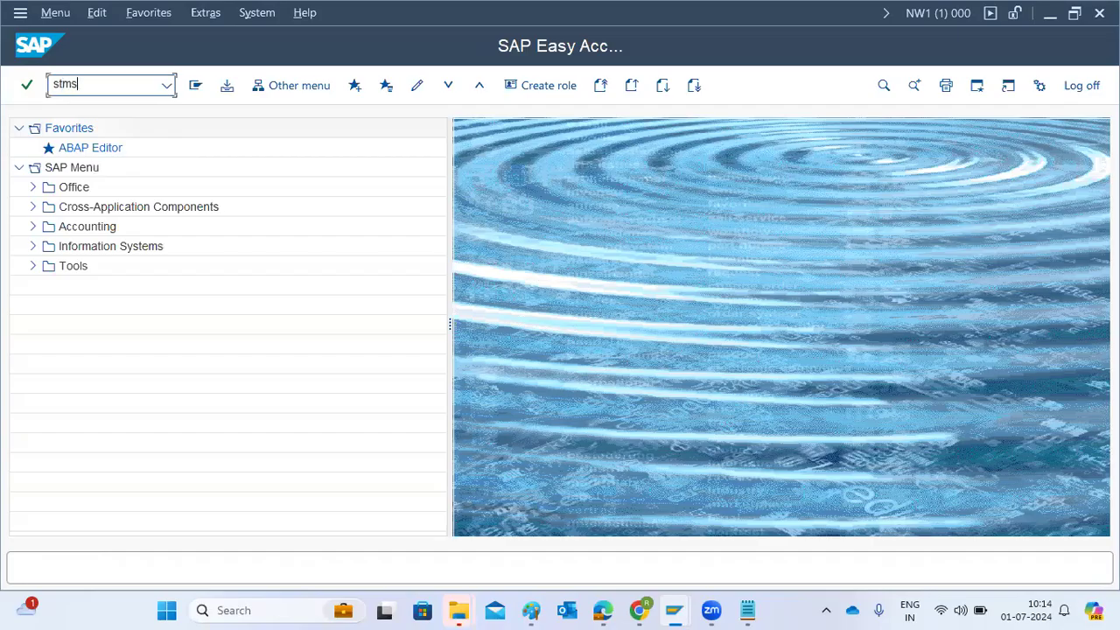
{"action": "key", "text": "Return"}
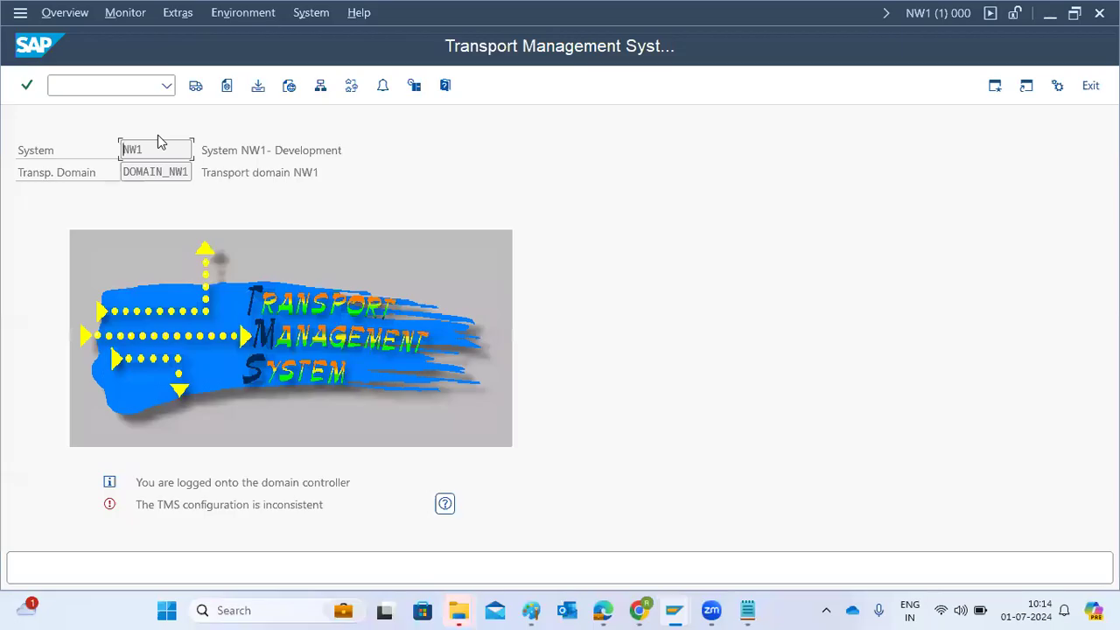
{"action": "left_click", "coordinate": [216, 16]}
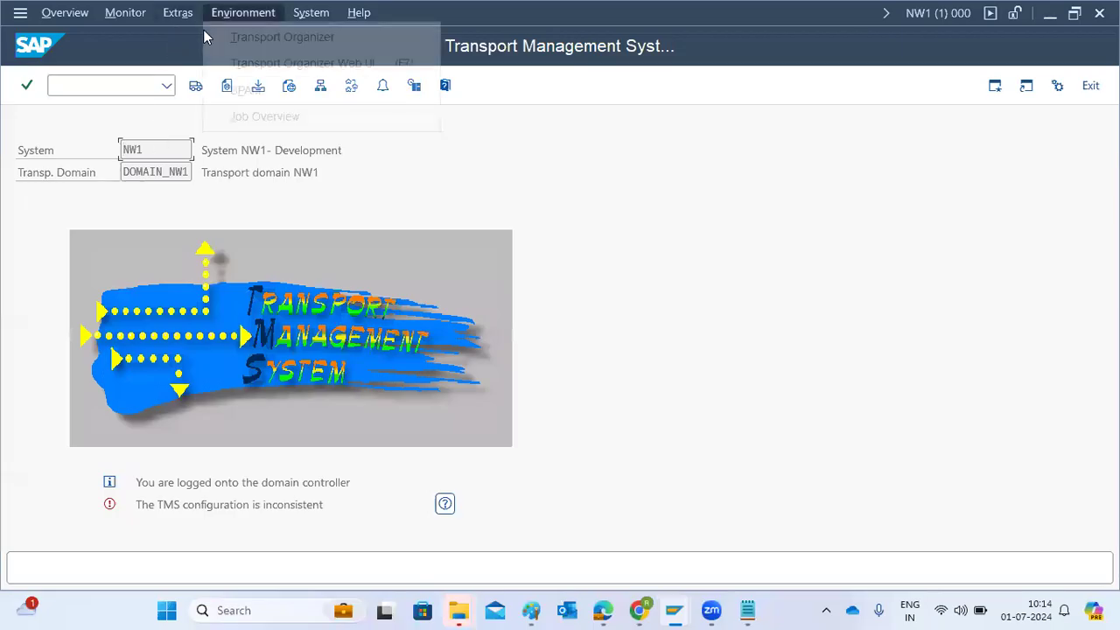
{"action": "left_click", "coordinate": [178, 13]}
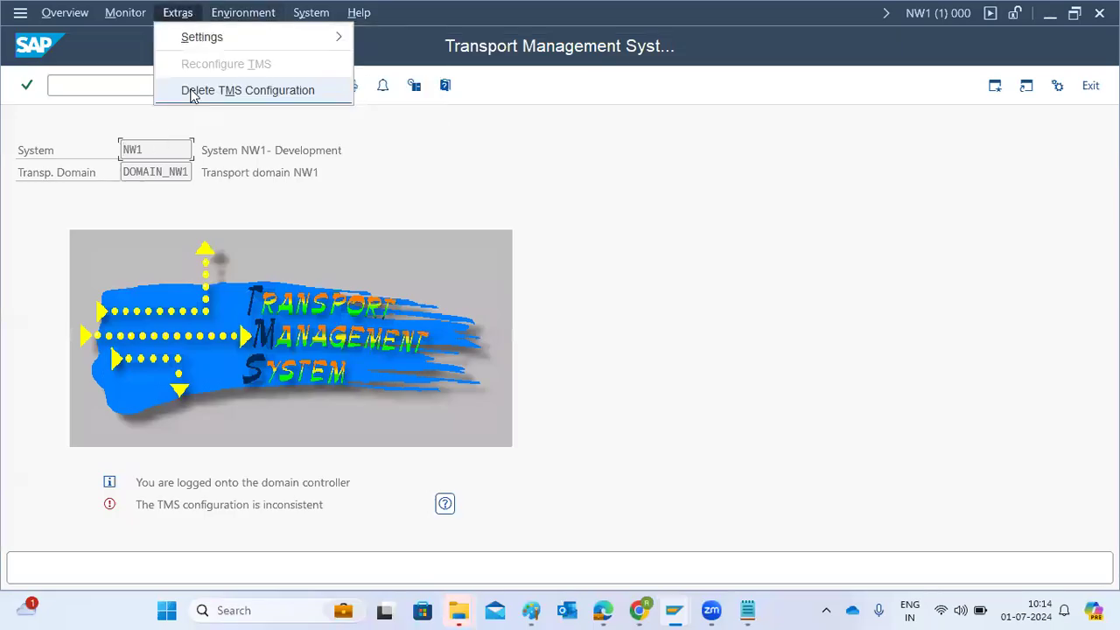
{"action": "left_click", "coordinate": [193, 91]}
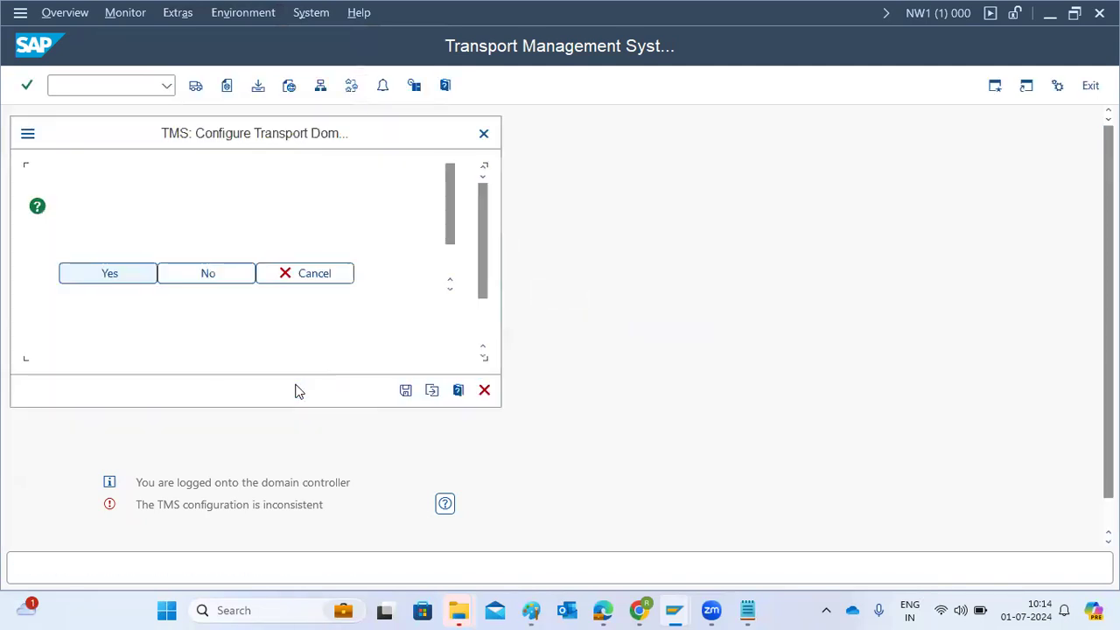
{"action": "left_click", "coordinate": [484, 387]}
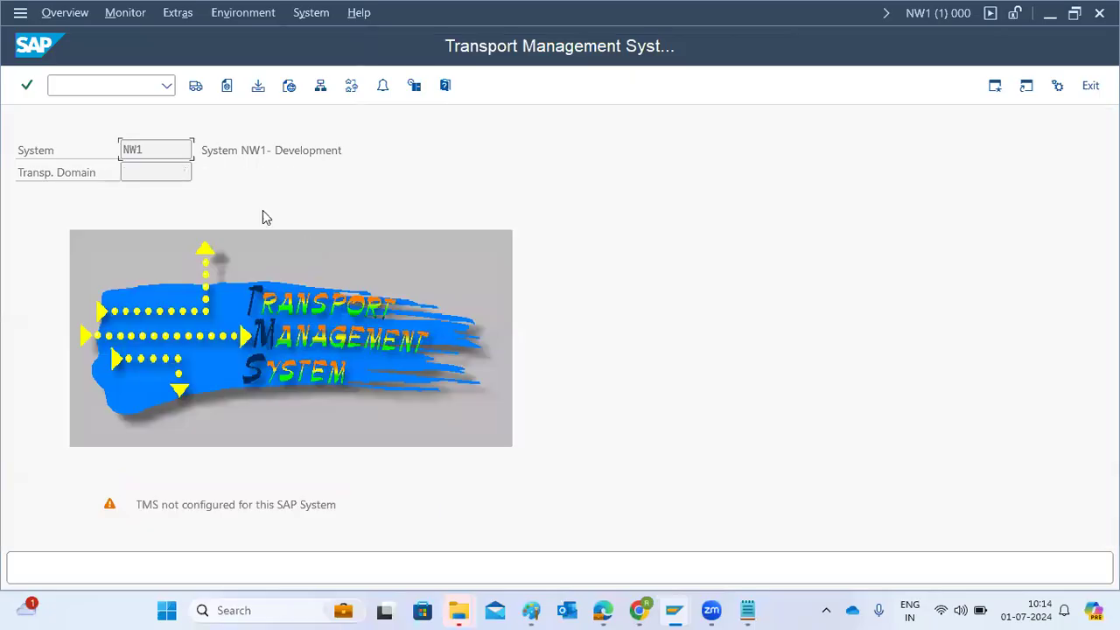
Restart transaction STMS and save the new transport domain configuration for NW1 with the name DOMAIN_NW1
{"action": "left_click", "coordinate": [101, 91]}
{"action": "type", "text": "/nstms"}
{"action": "key", "text": "Return"}
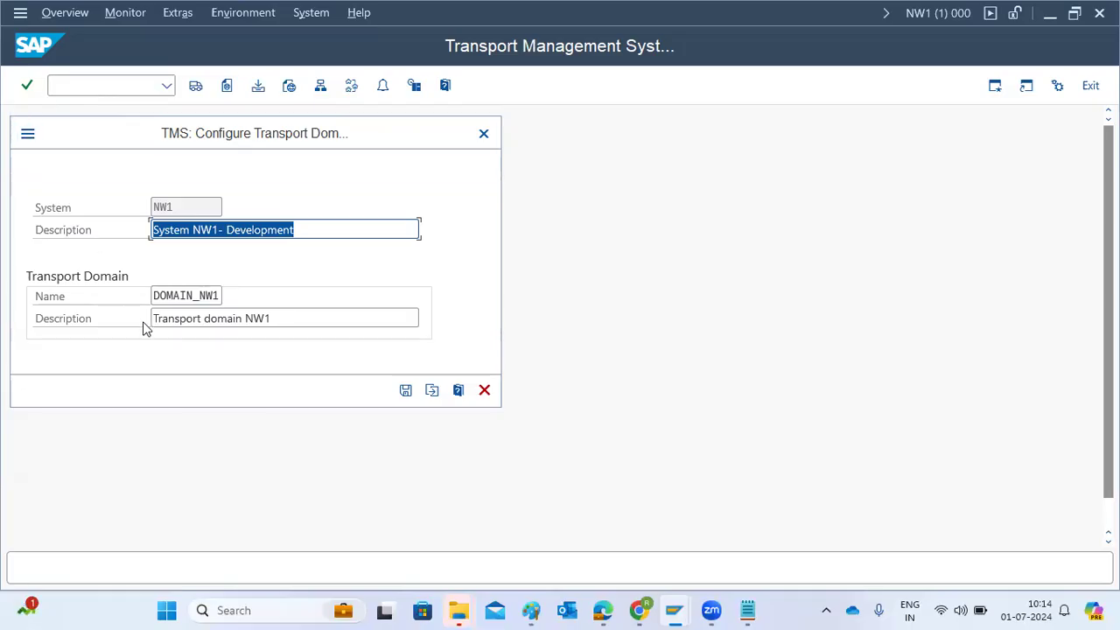
{"action": "left_click_drag", "start_coordinate": [157, 296], "coordinate": [226, 299]}
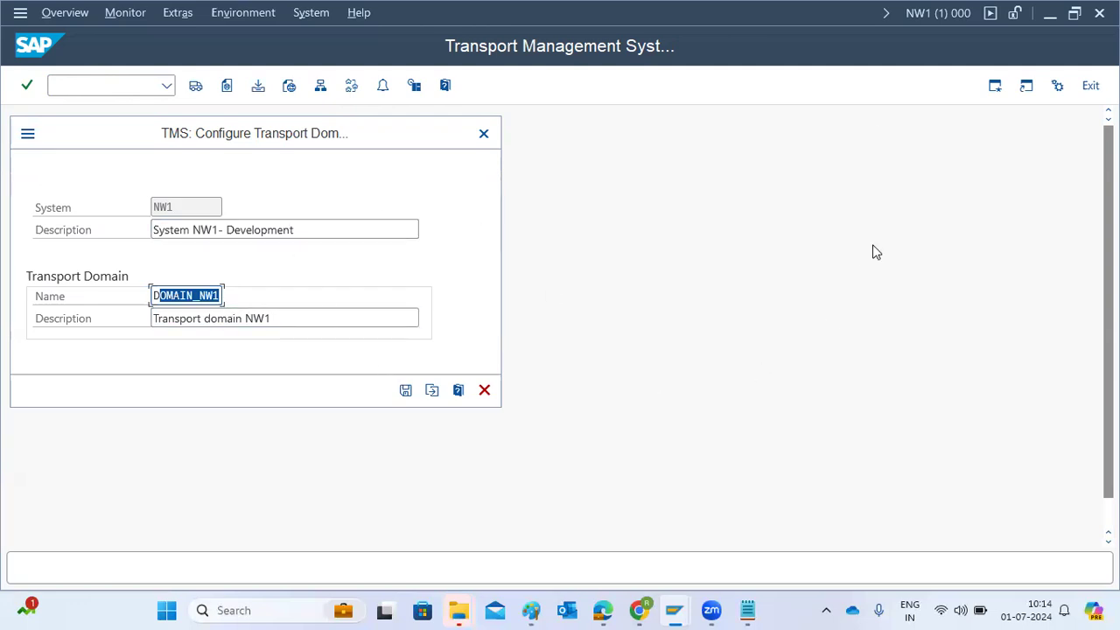
{"action": "left_click", "coordinate": [408, 393]}
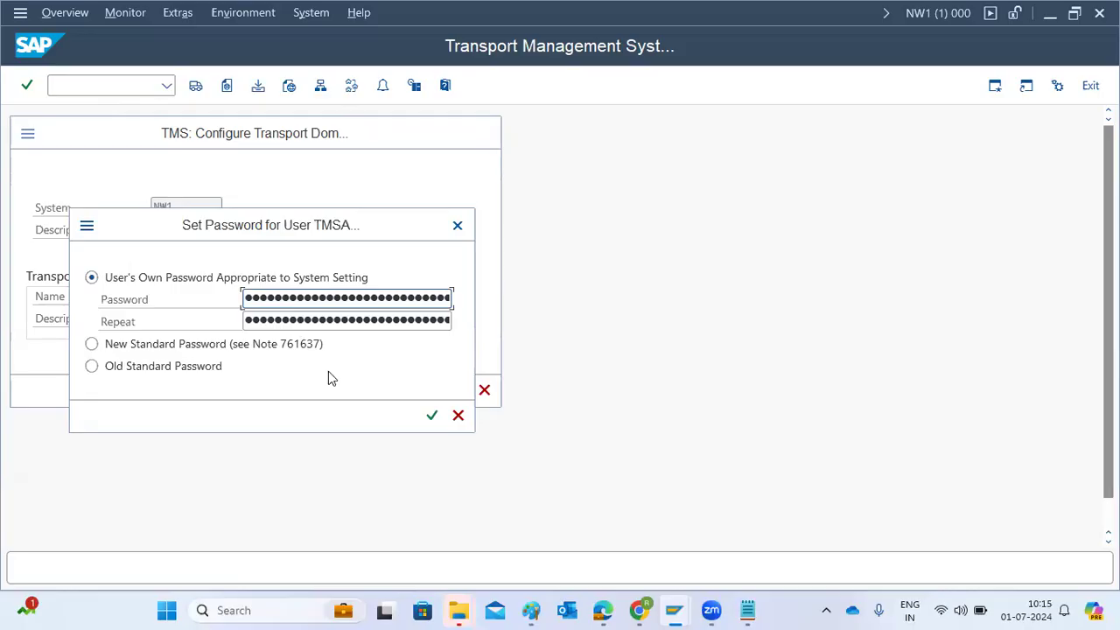
Switch to Paint and start a text block below the PROD box with the line "000-TMSADM user"
{"action": "left_click", "coordinate": [531, 610]}
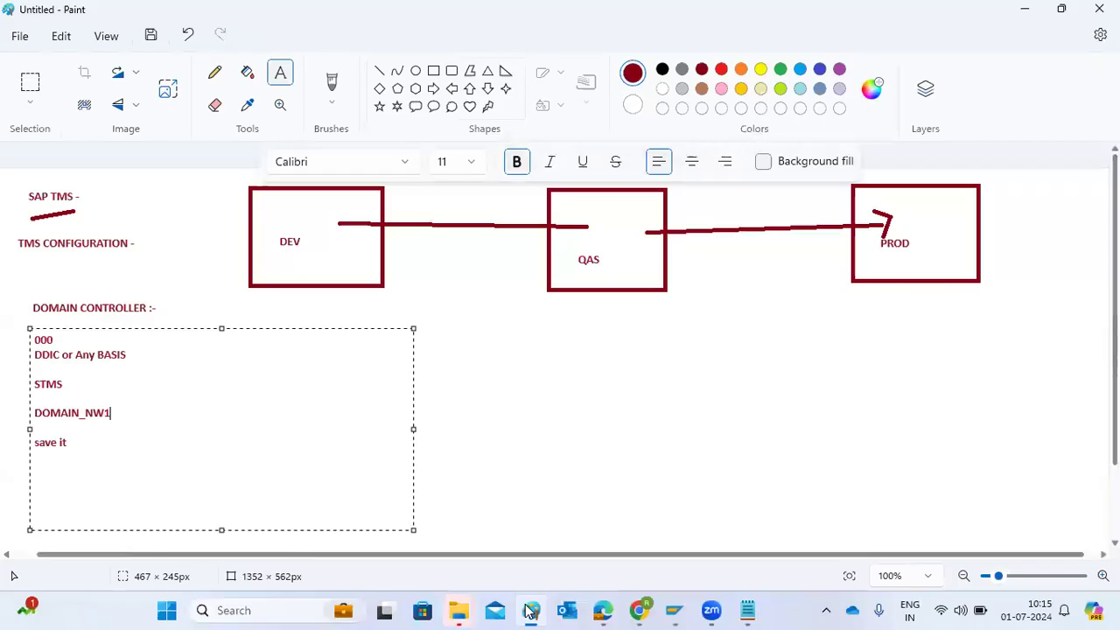
{"action": "left_click_drag", "start_coordinate": [925, 299], "coordinate": [1091, 526]}
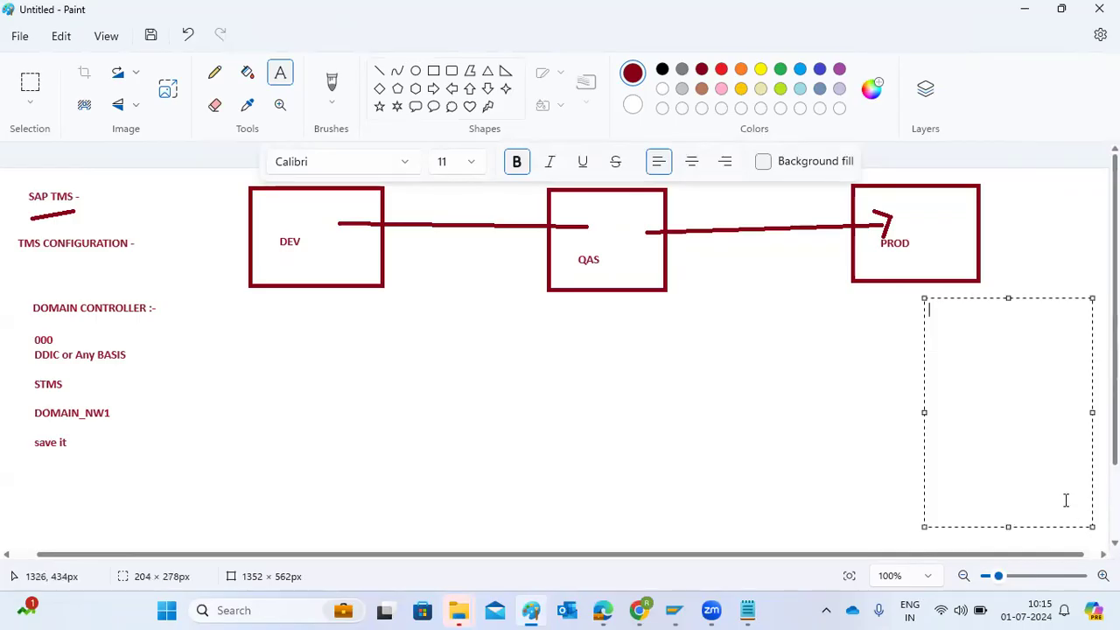
{"action": "type", "text": "0000"}
{"action": "key", "text": "BackSpace"}
{"action": "type", "text": "-TMSADM user"}
After a blank line, add the note "SM59 - 2 RFC destiations (TMSADm&TMSSUP)" to the text block
{"action": "key", "text": "Return"}
{"action": "key", "text": "Return"}
{"action": "type", "text": "SM59 - 2"}
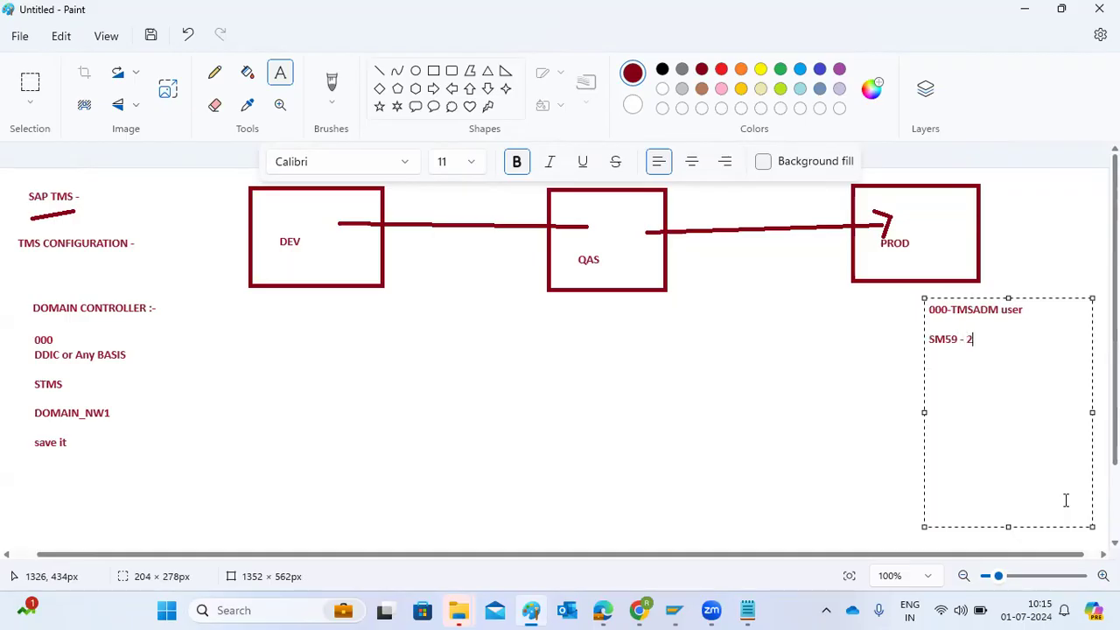
{"action": "type", "text": " RFC destiations (TMSADm&TMSSUP"}
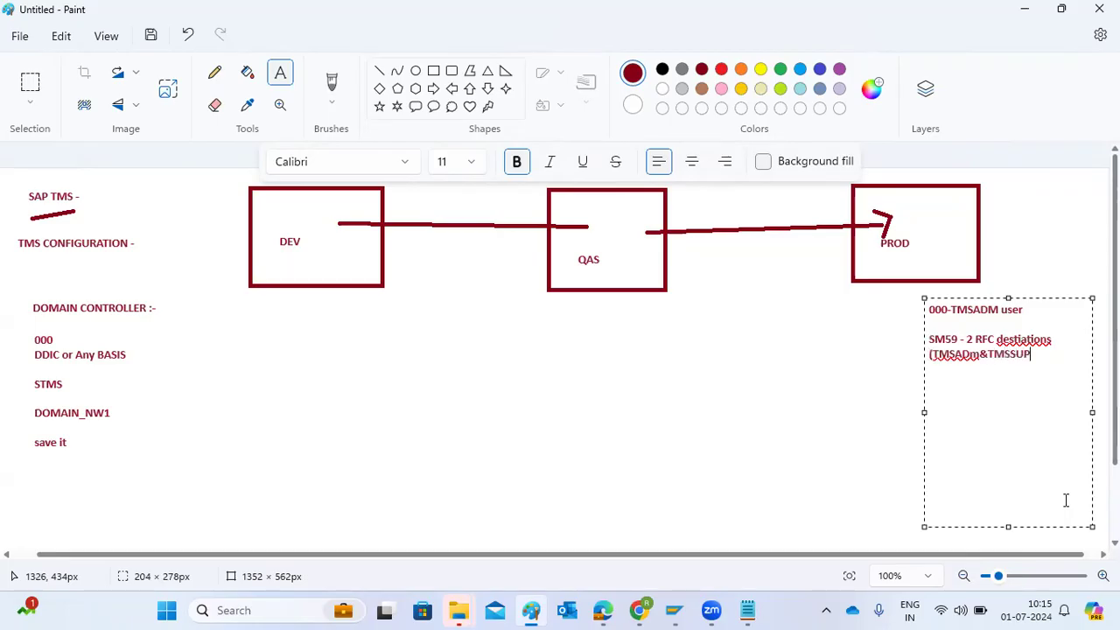
{"action": "type", "text": ")"}
After another blank line, add the note "JOB : RDDIMPDP" and highlight the job name
{"action": "key", "text": "Return"}
{"action": "key", "text": "Return"}
{"action": "type", "text": "JOB : RDDIMPDP"}
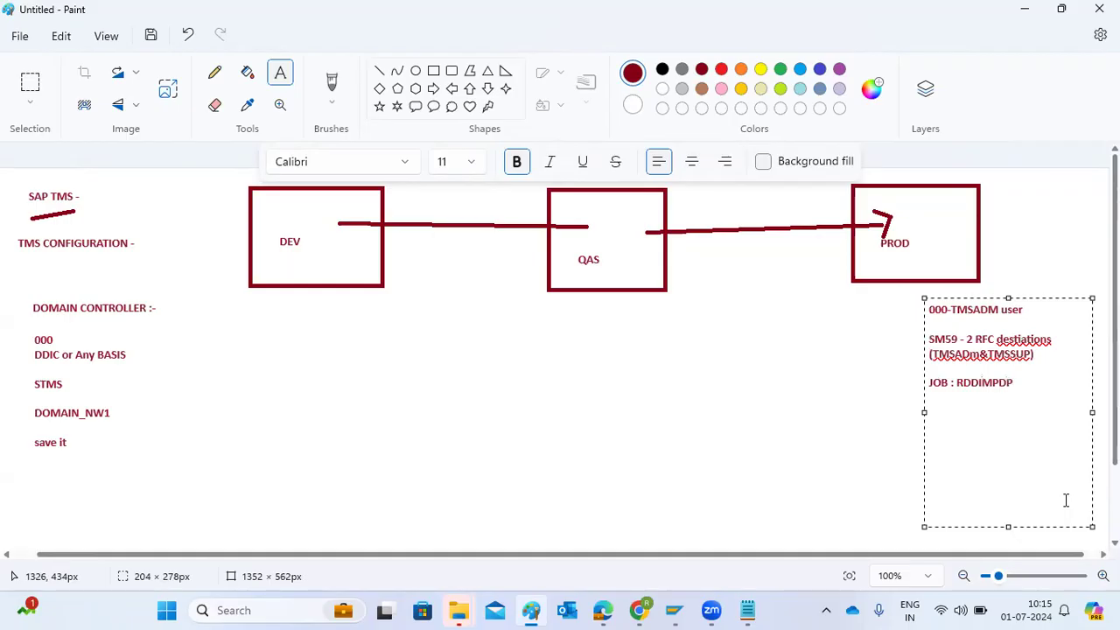
{"action": "left_click", "coordinate": [971, 320]}
{"action": "mouse_move", "coordinate": [966, 340]}
{"action": "left_mouse_down"}
{"action": "mouse_move", "coordinate": [1042, 365]}
{"action": "mouse_move", "coordinate": [965, 393]}
{"action": "mouse_move", "coordinate": [1017, 388]}
{"action": "left_mouse_up"}
Switch back to the SAP Transport Management System window and set the TMSADM user's own password, entering and repeating it
{"action": "mouse_move", "coordinate": [676, 610]}
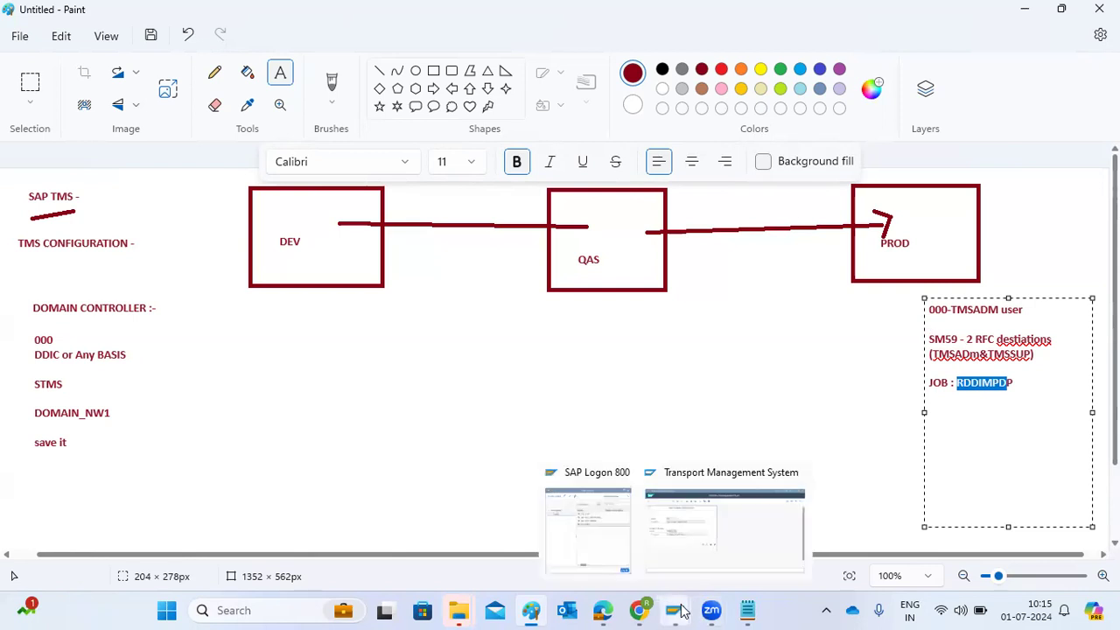
{"action": "left_click", "coordinate": [721, 556]}
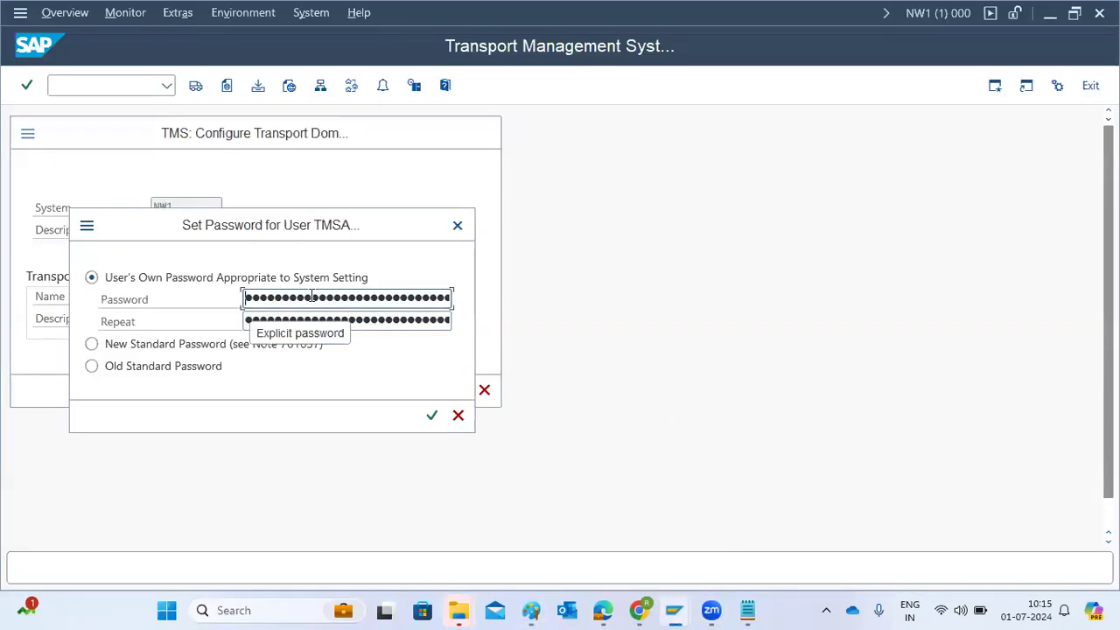
{"action": "type", "text": "●●●"}
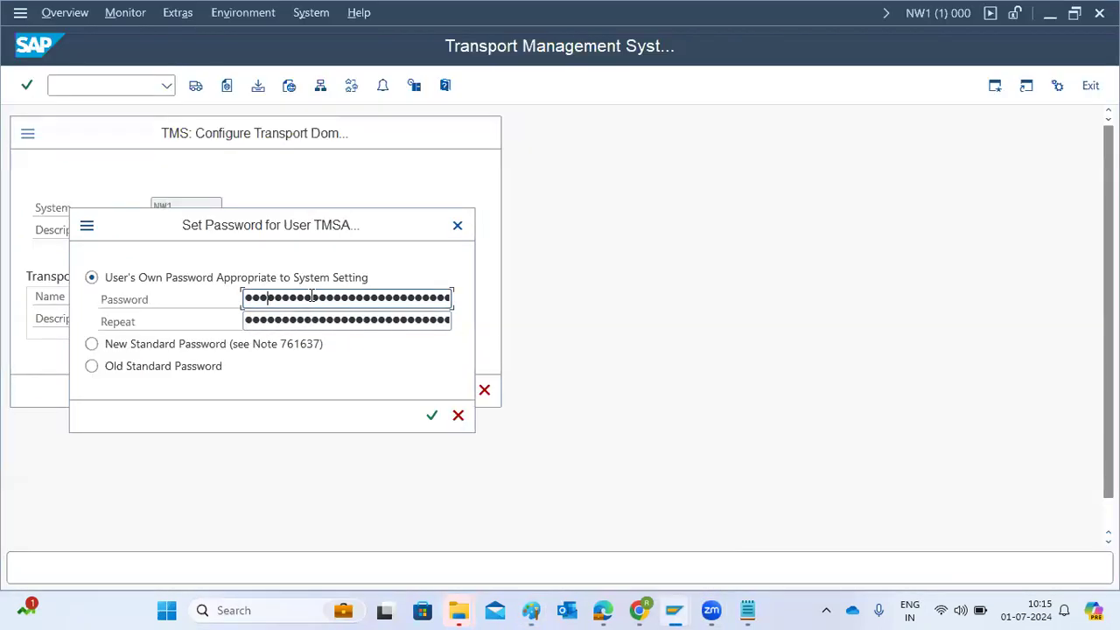
{"action": "type", "text": "●●●●"}
{"action": "key", "text": "Tab"}
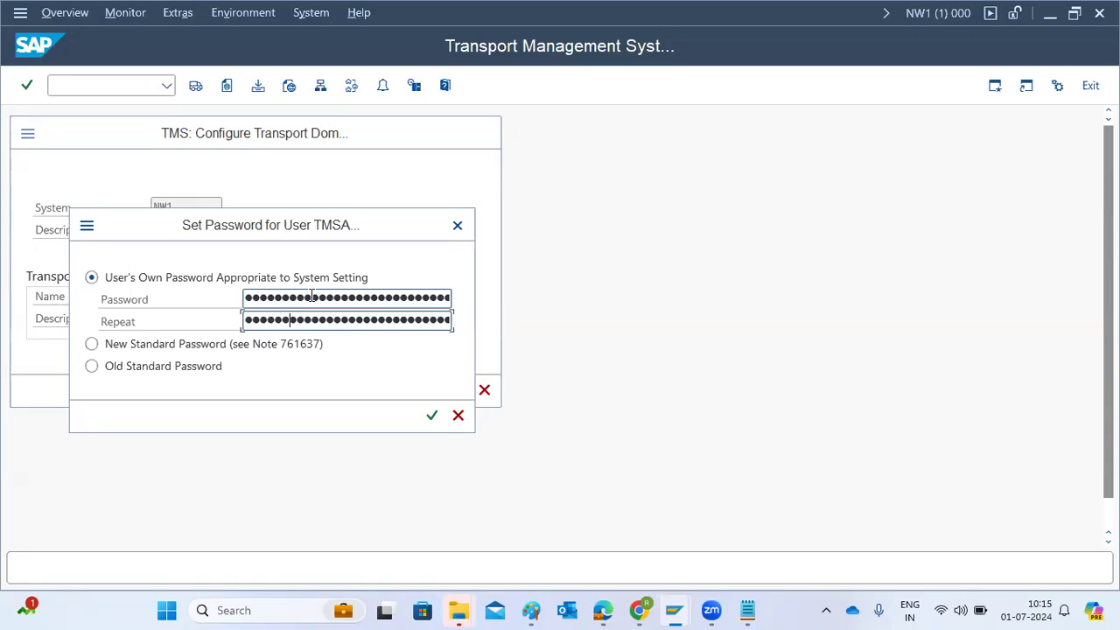
{"action": "left_click", "coordinate": [313, 298]}
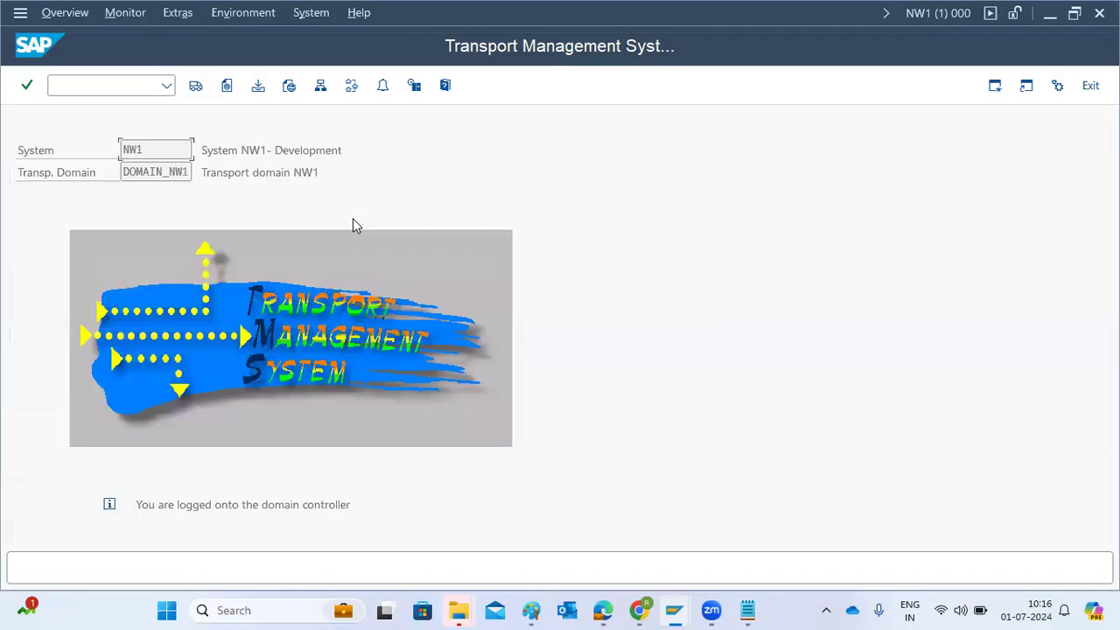
Review the domain controller status text, then open SU01 and display user TMSADM to check its change date
{"action": "left_click_drag", "start_coordinate": [178, 506], "coordinate": [344, 506]}
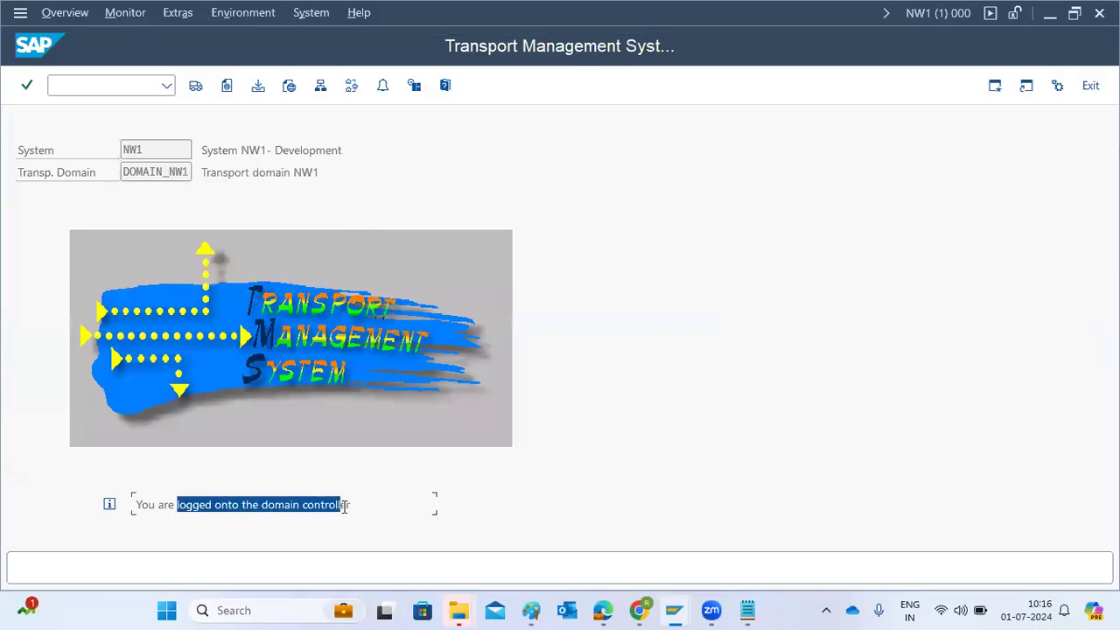
{"action": "left_click", "coordinate": [108, 90]}
{"action": "type", "text": "/ns"}
{"action": "type", "text": "1"}
{"action": "key", "text": "Return"}
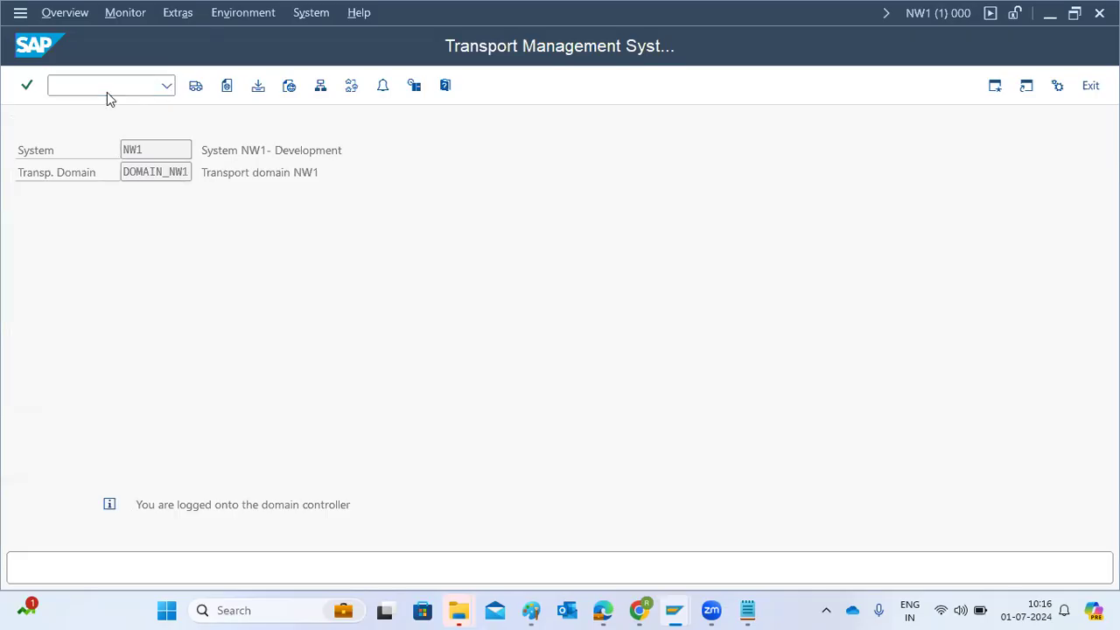
{"action": "type", "text": "TMSADM"}
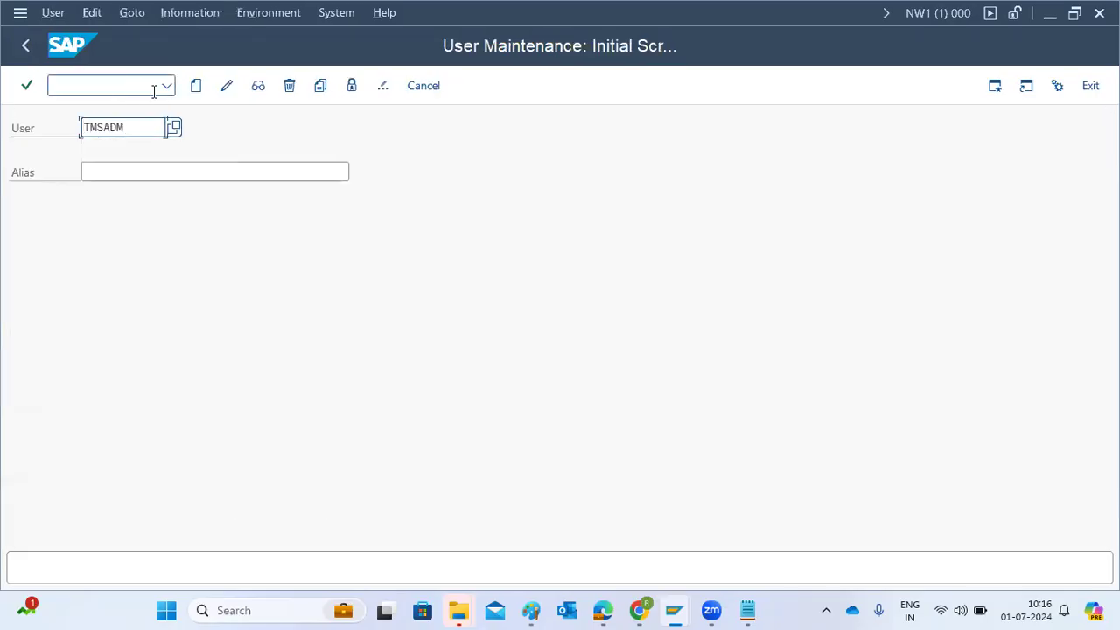
{"action": "left_click", "coordinate": [259, 85]}
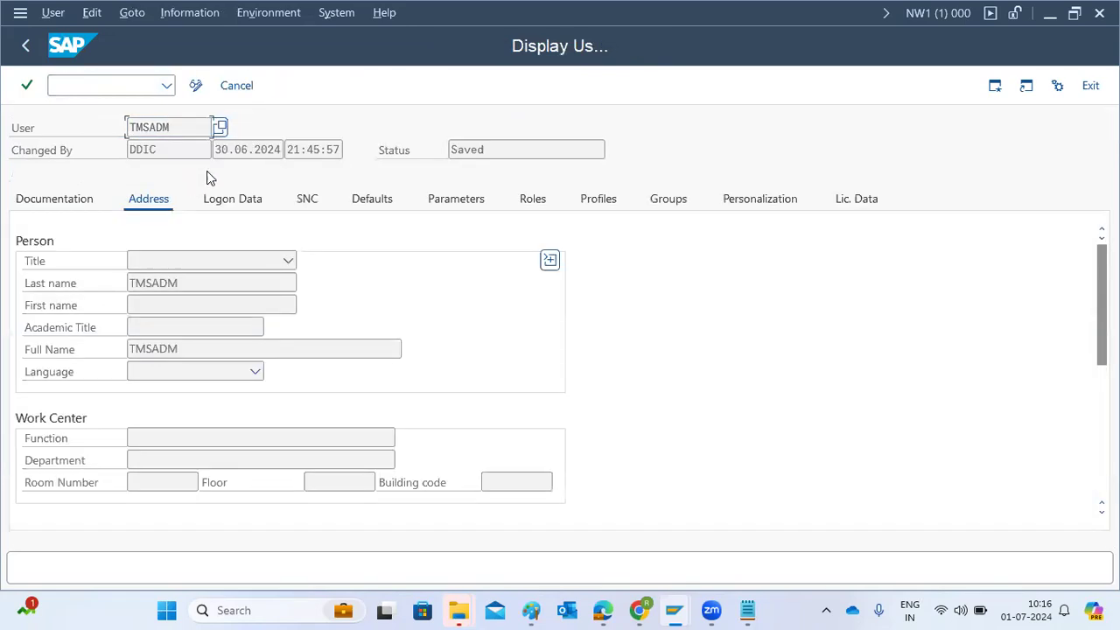
{"action": "left_click_drag", "start_coordinate": [235, 150], "coordinate": [249, 150]}
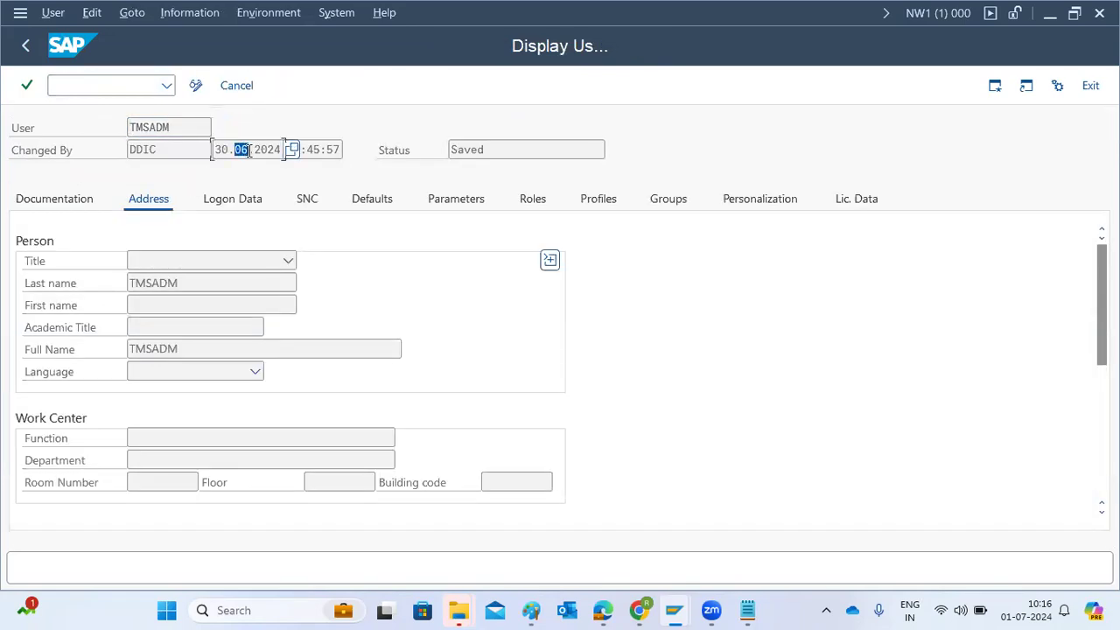
Leave the user display, open transaction SM59, and look up the TMSADM and TMSSUP destinations of DOMAIN_NW1 among the ABAP connections
{"action": "left_click", "coordinate": [25, 47]}
{"action": "left_click", "coordinate": [75, 84]}
{"action": "type", "text": "/nsu01"}
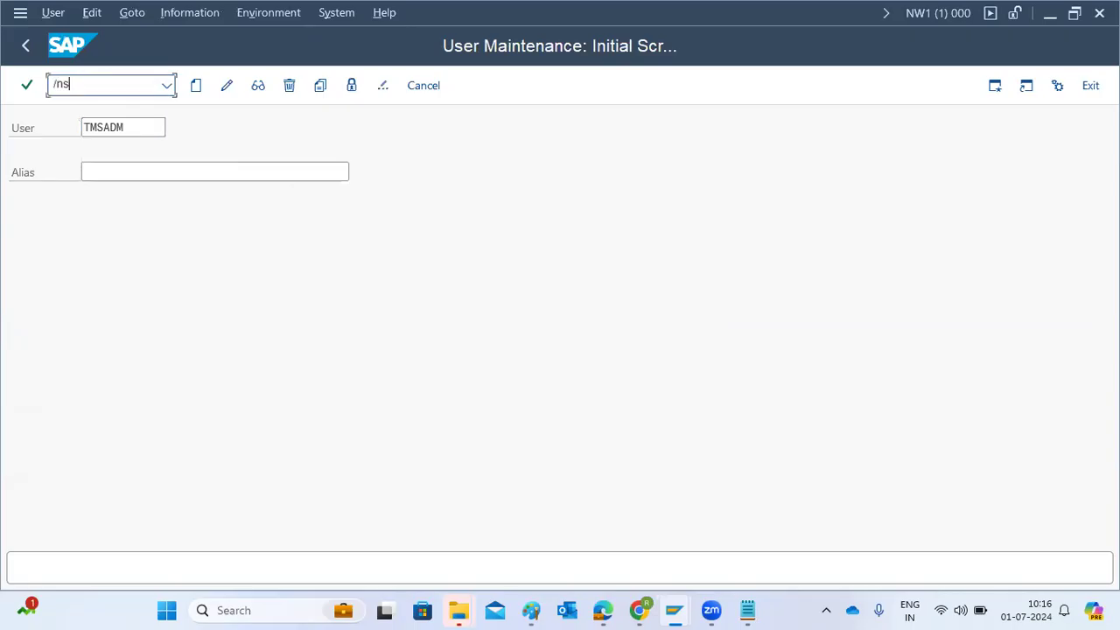
{"action": "key", "text": "Return"}
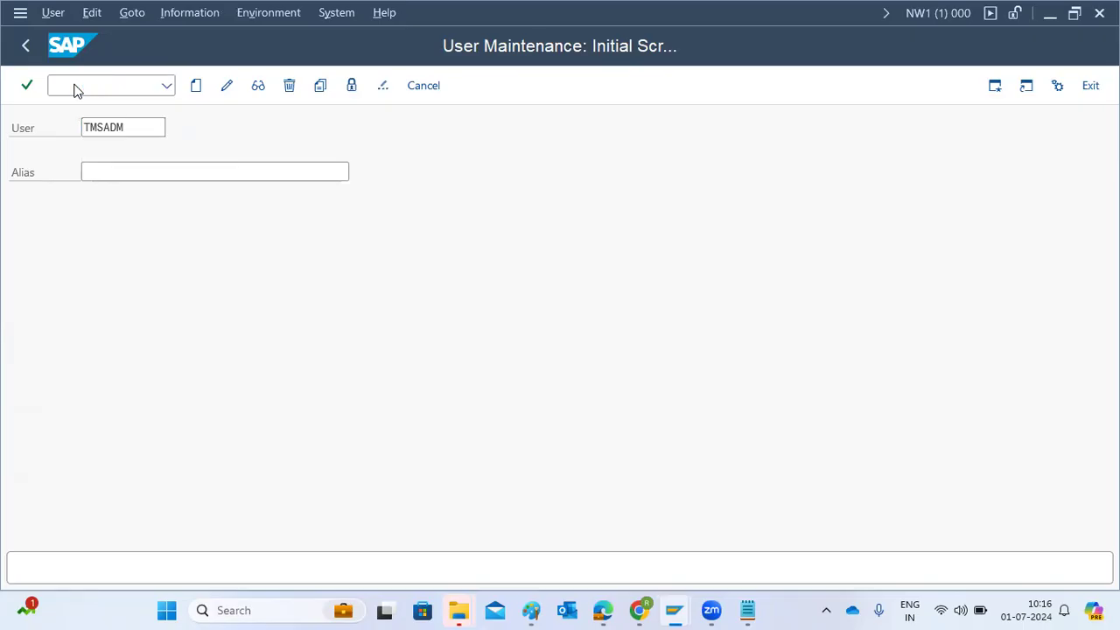
{"action": "left_click", "coordinate": [42, 221]}
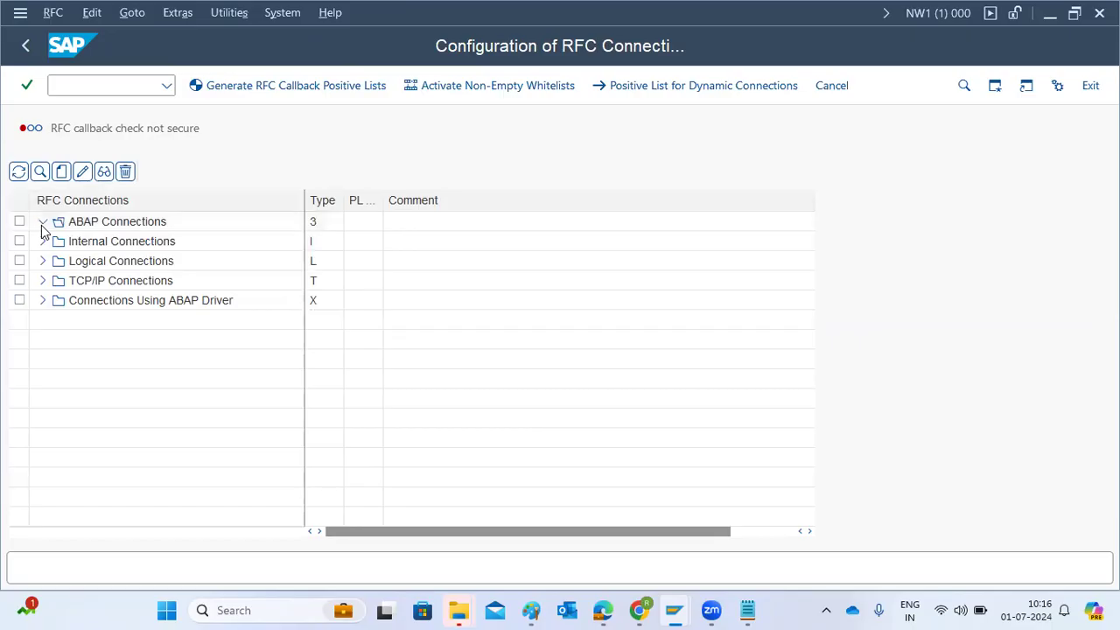
{"action": "left_click", "coordinate": [125, 361]}
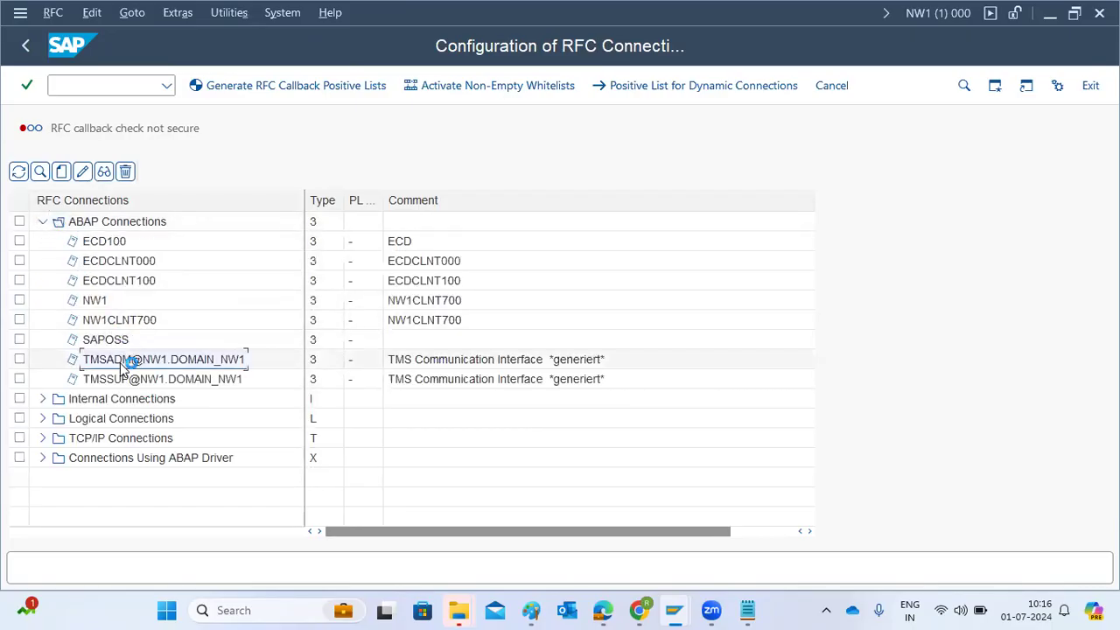
{"action": "left_click", "coordinate": [109, 378]}
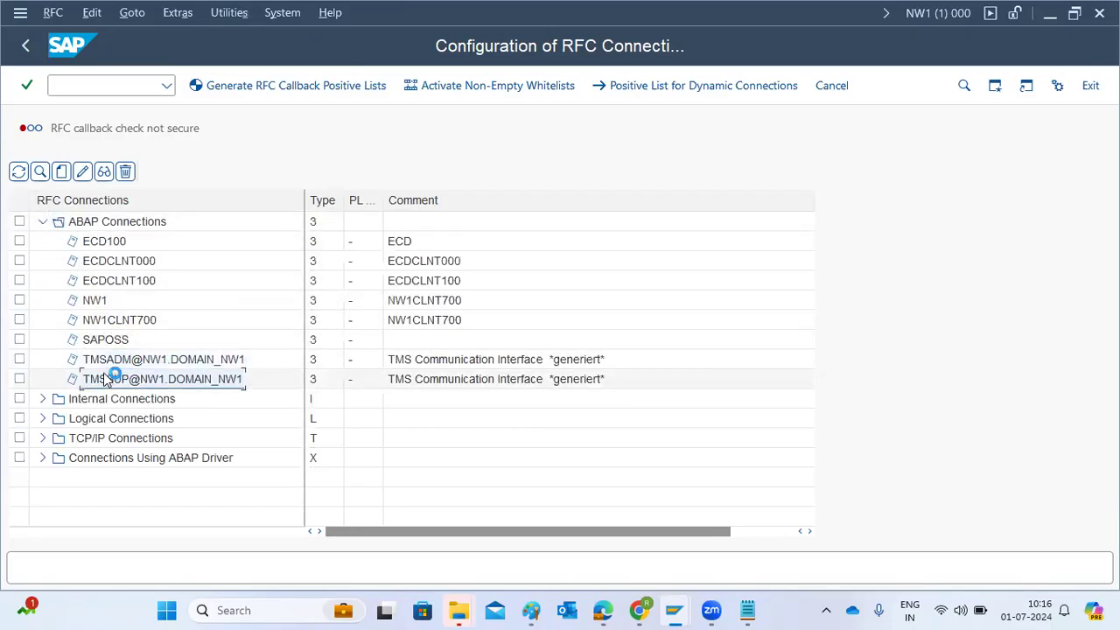
{"action": "double_click", "coordinate": [112, 366]}
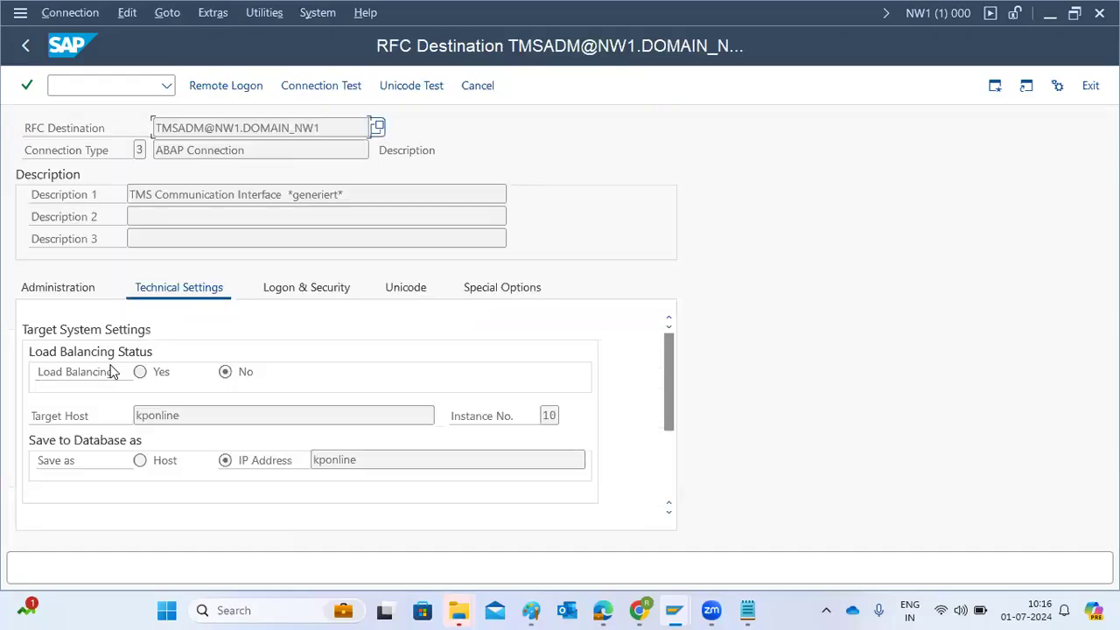
{"action": "left_click_drag", "start_coordinate": [207, 413], "coordinate": [134, 415]}
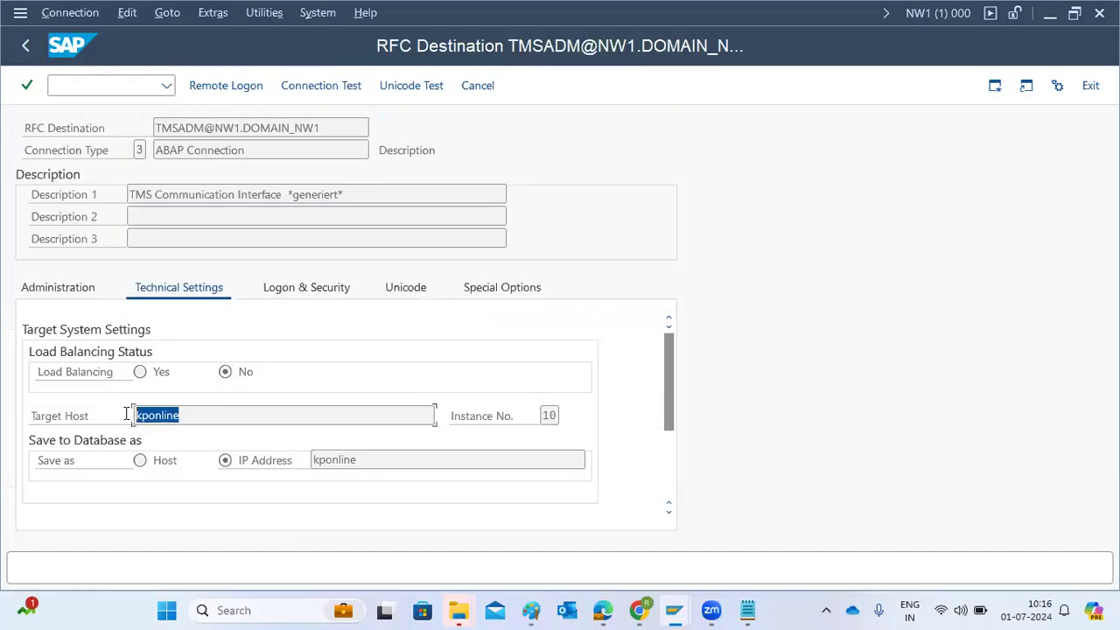
{"action": "left_click", "coordinate": [332, 282]}
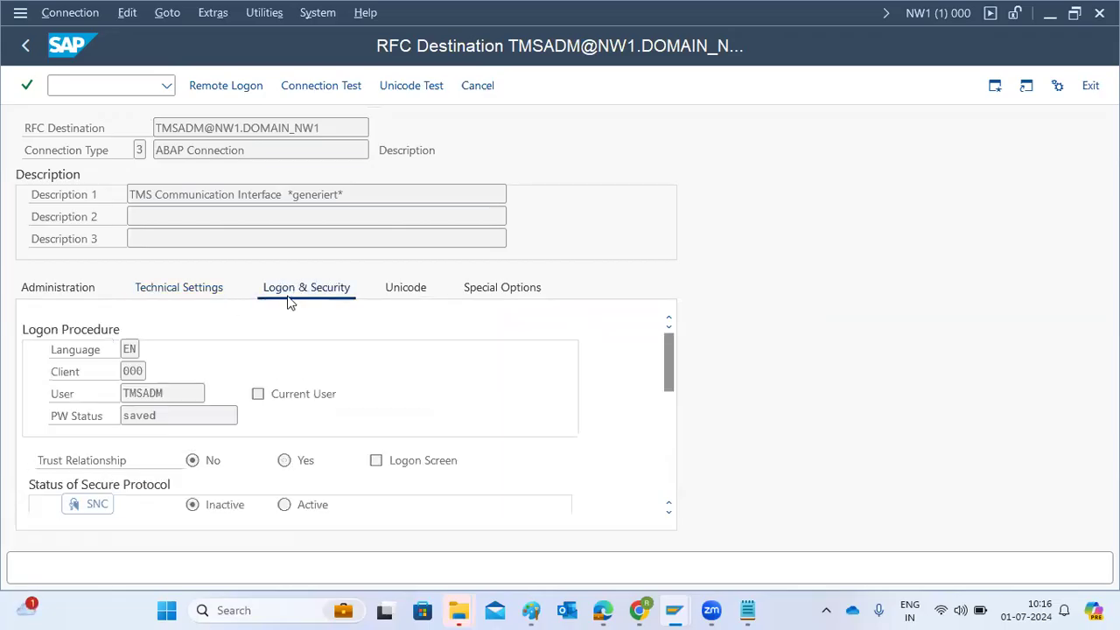
{"action": "left_click_drag", "start_coordinate": [139, 391], "coordinate": [167, 393]}
{"action": "left_click", "coordinate": [282, 91]}
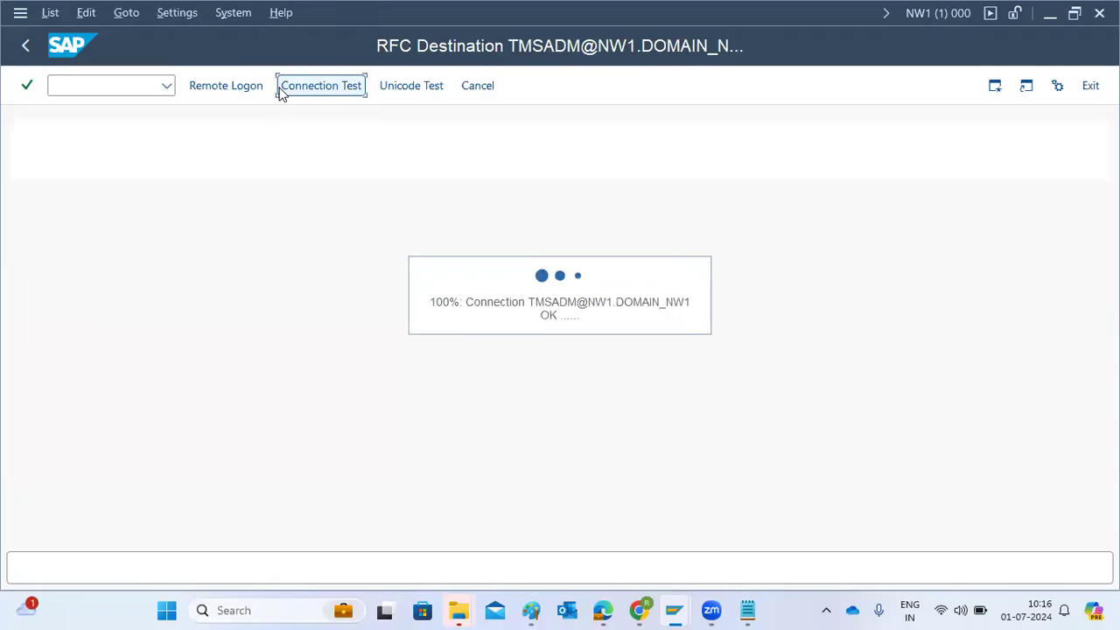
Leave the connection test result and the RFC destination details, and switch to the Paint diagram
{"action": "left_click", "coordinate": [25, 46]}
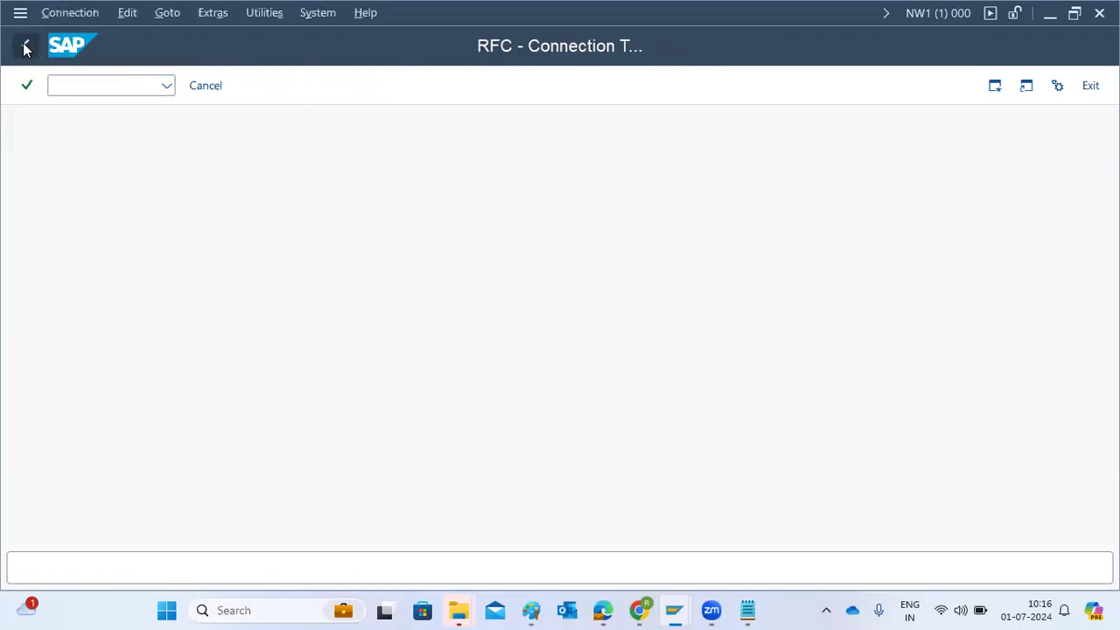
{"action": "left_click", "coordinate": [26, 48]}
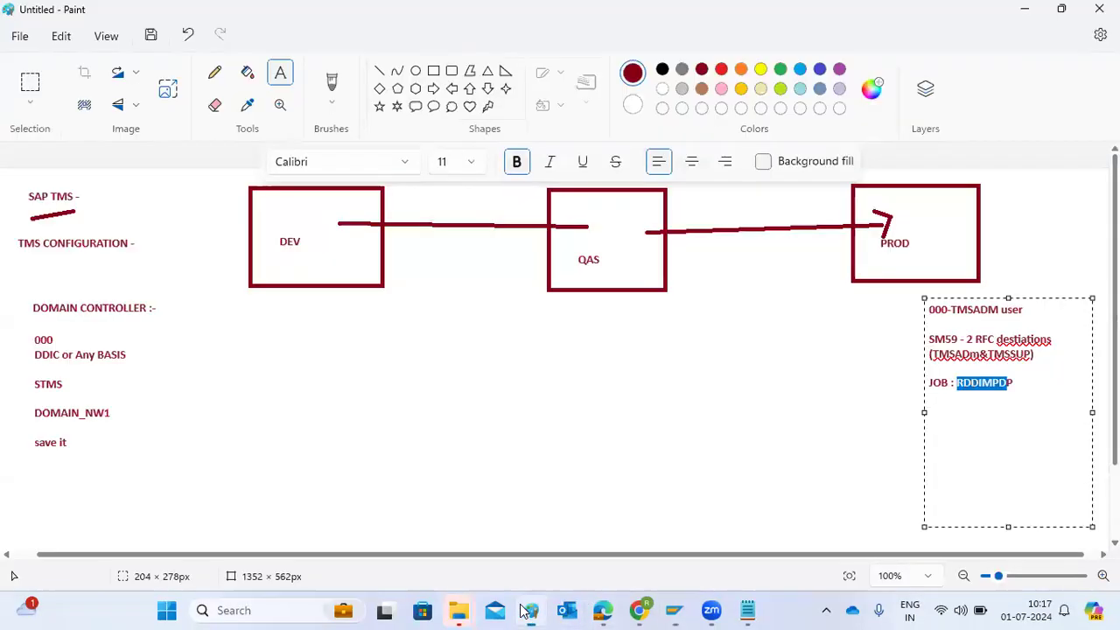
{"action": "left_click", "coordinate": [532, 610]}
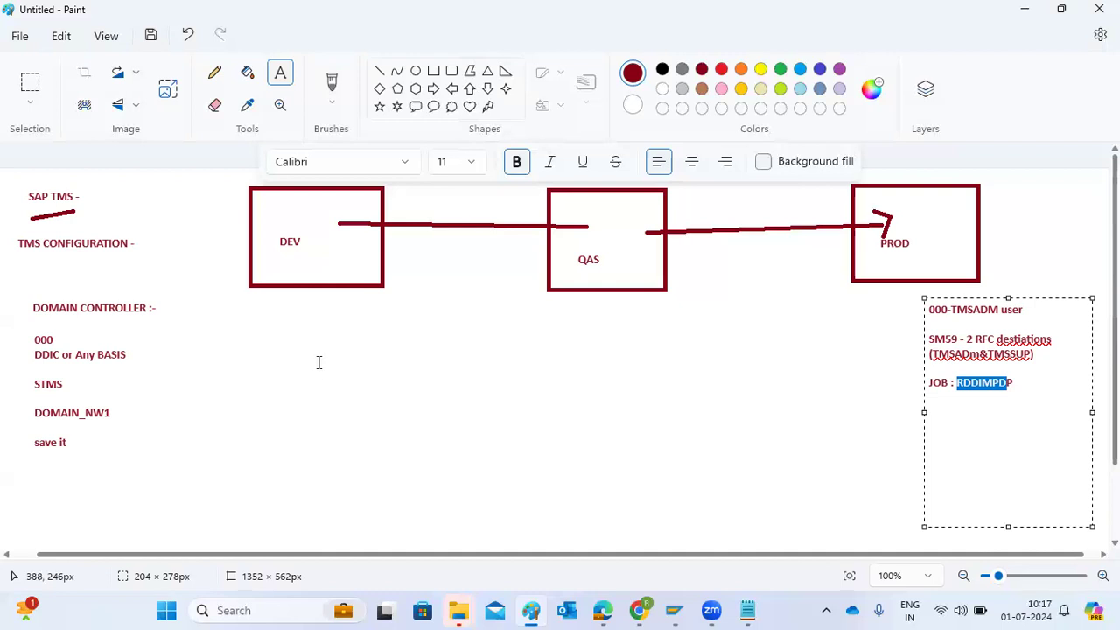
Label the system boxes with their IDs: NW1 under DEV, ECD under QAS and ECP under PROD
{"action": "left_click", "coordinate": [280, 257]}
{"action": "type", "text": "NW1"}
{"action": "left_click", "coordinate": [575, 280]}
{"action": "left_click", "coordinate": [578, 277]}
{"action": "type", "text": "ECD"}
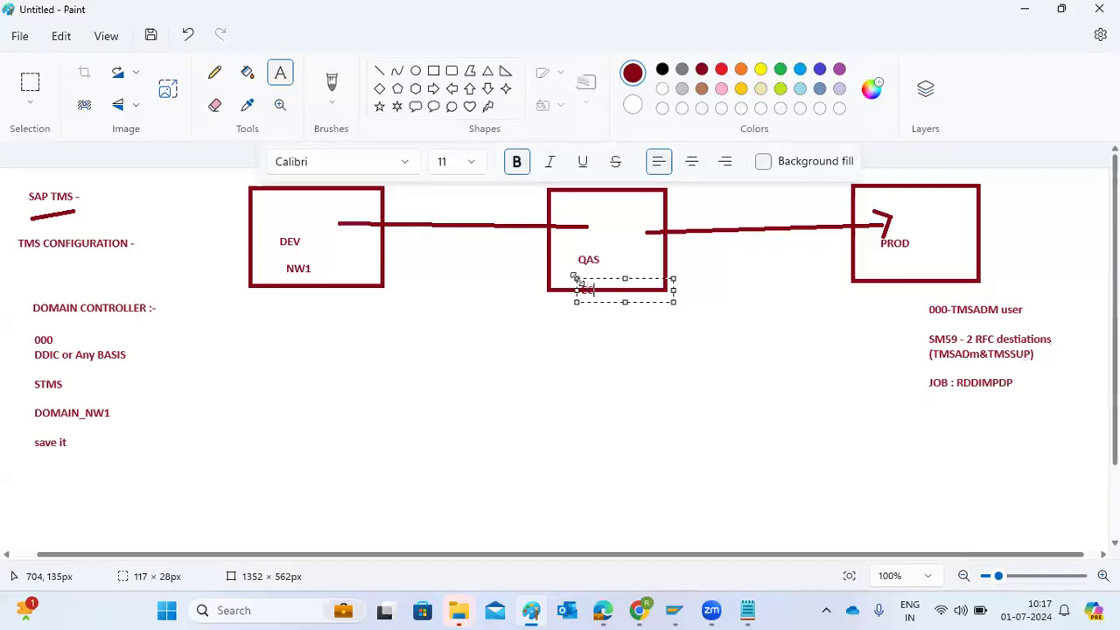
{"action": "left_click", "coordinate": [896, 259]}
{"action": "left_click", "coordinate": [897, 259]}
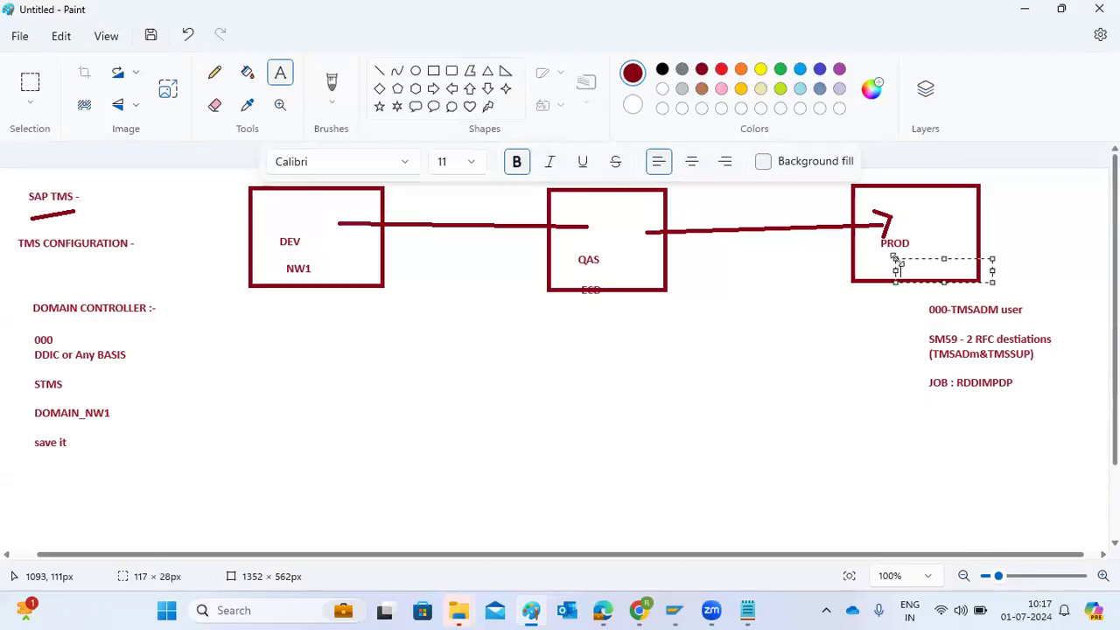
{"action": "type", "text": "ECP"}
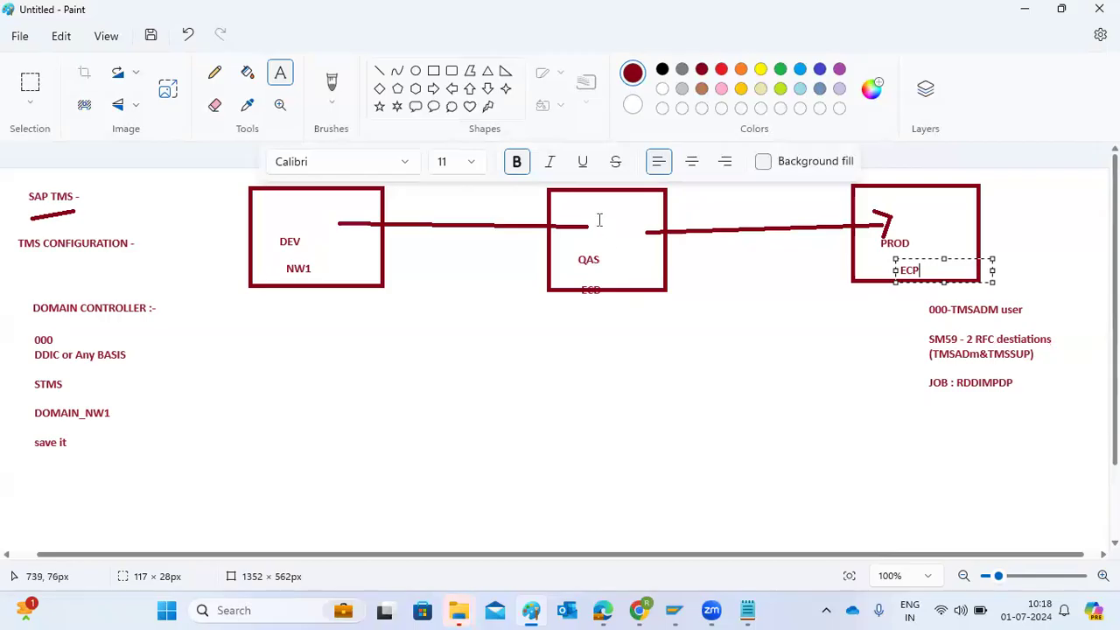
Add a text note below the QAS box listing 000, DDIC, STMS, DOMAIN_NW1 and "save it" on separate lines
{"action": "left_click", "coordinate": [414, 307]}
{"action": "left_click_drag", "start_coordinate": [446, 372], "coordinate": [775, 534]}
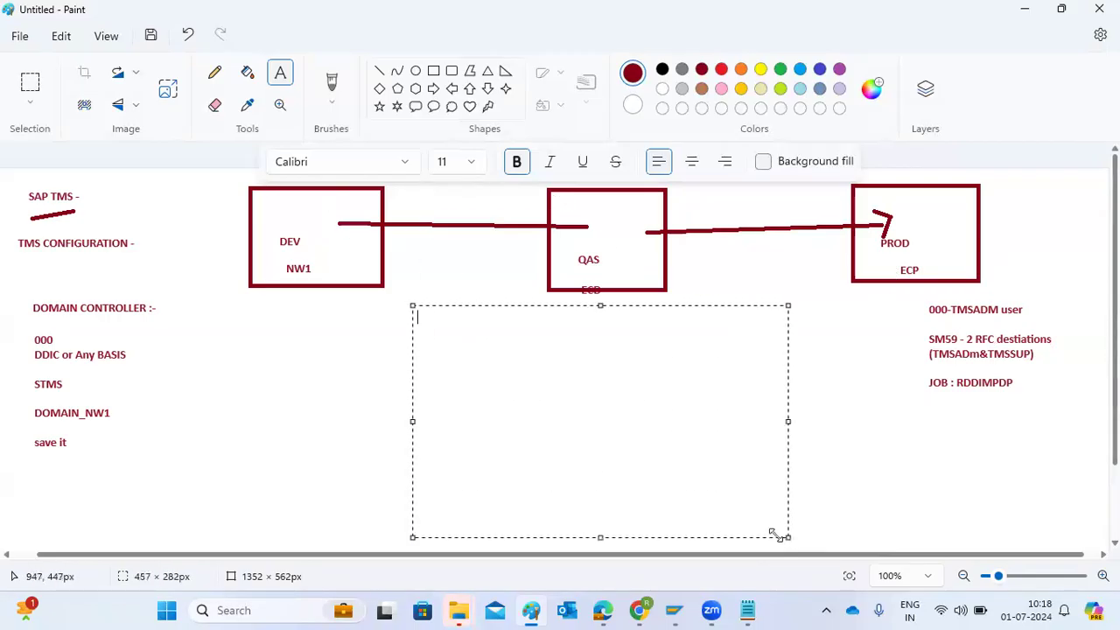
{"action": "type", "text": "000"}
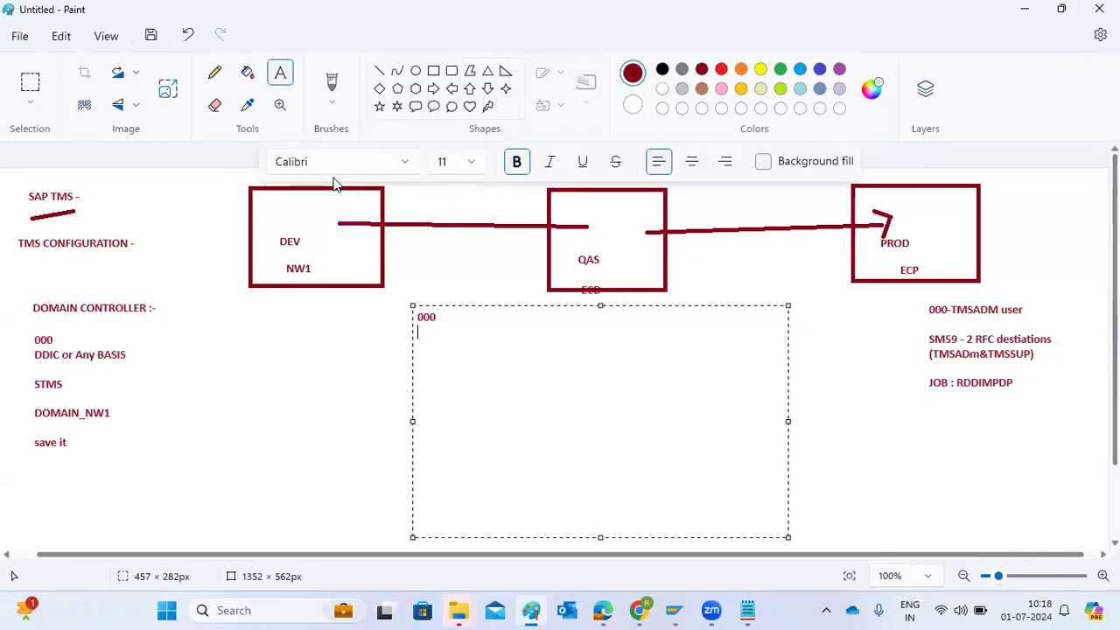
{"action": "left_click", "coordinate": [457, 310]}
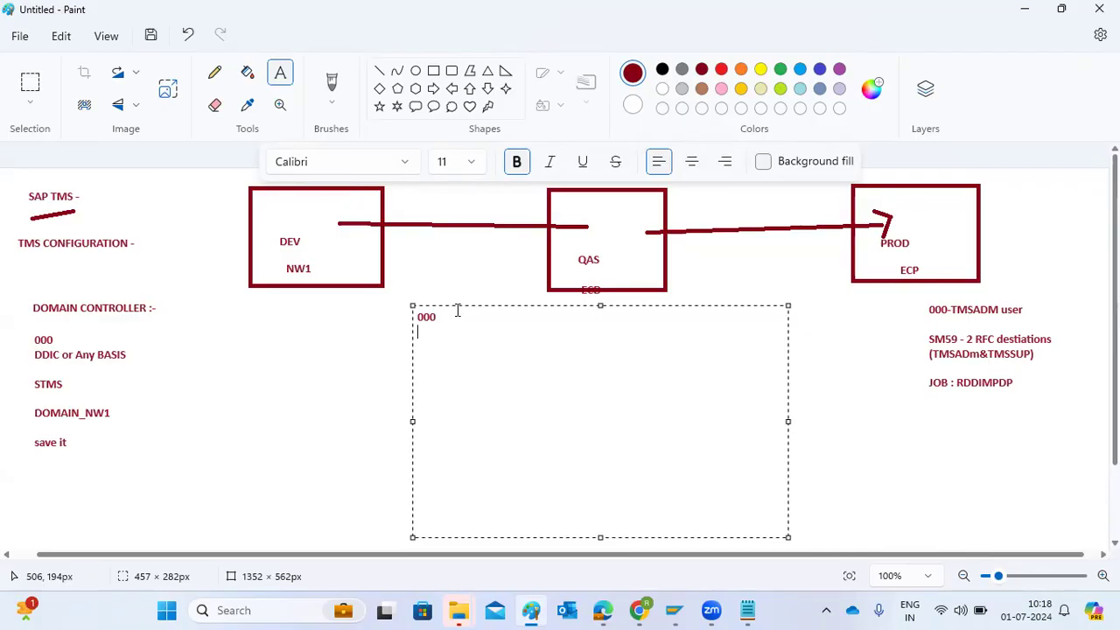
{"action": "type", "text": "DDIC  "}
{"action": "type", "text": "STMS  "}
{"action": "type", "text": "DOMAIN"}
{"action": "type", "text": "_"}
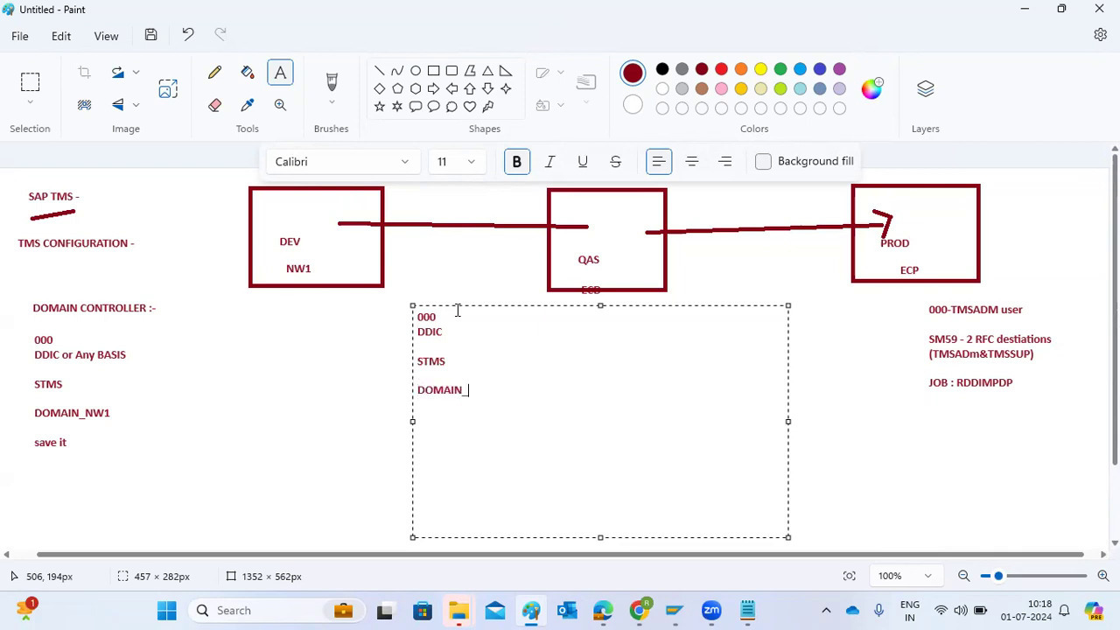
{"action": "type", "text": "NW1"}
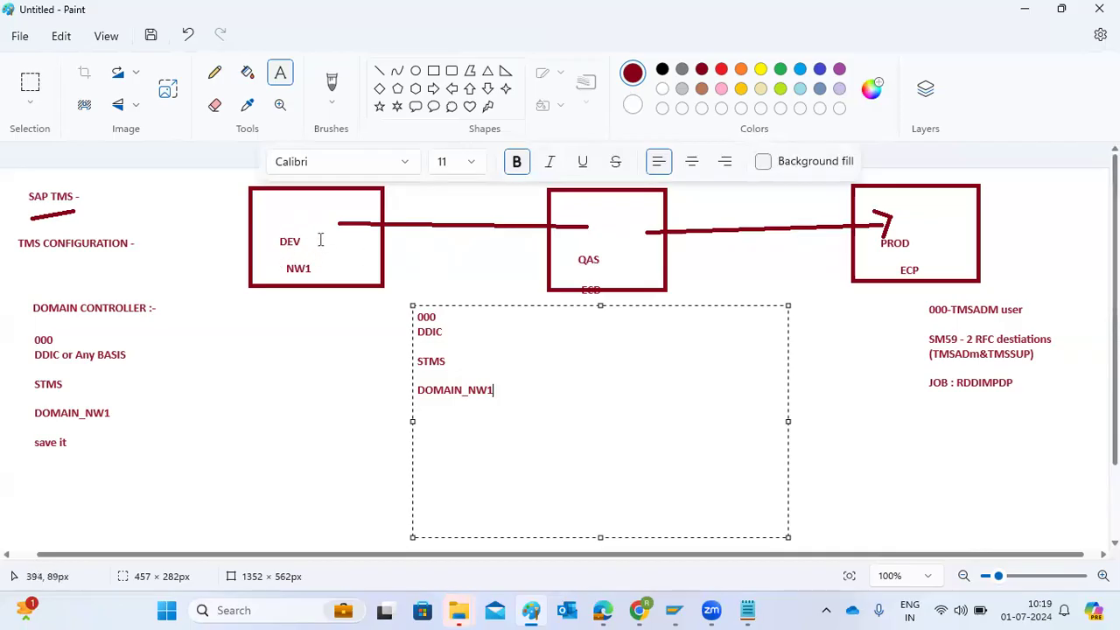
{"action": "key", "text": "Return"}
{"action": "key", "text": "Return"}
{"action": "type", "text": "save it"}
Switch to SAP Logon and log on to the SAP ECC development system in client 000 as ddic, entering the account password
{"action": "mouse_move", "coordinate": [531, 610]}
{"action": "left_click", "coordinate": [627, 533]}
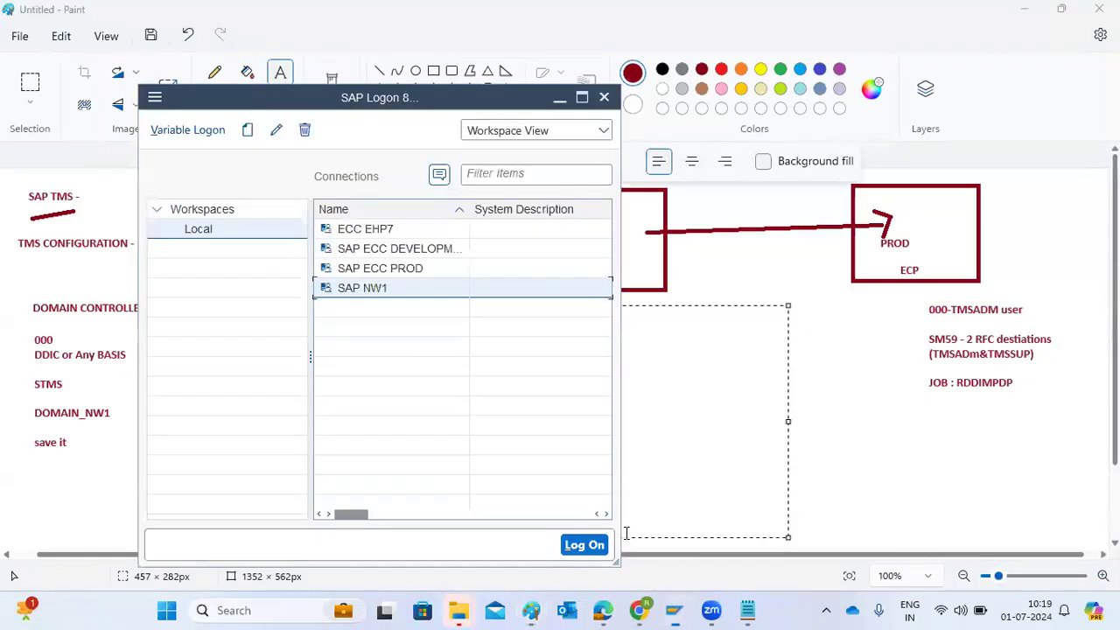
{"action": "left_click", "coordinate": [396, 249]}
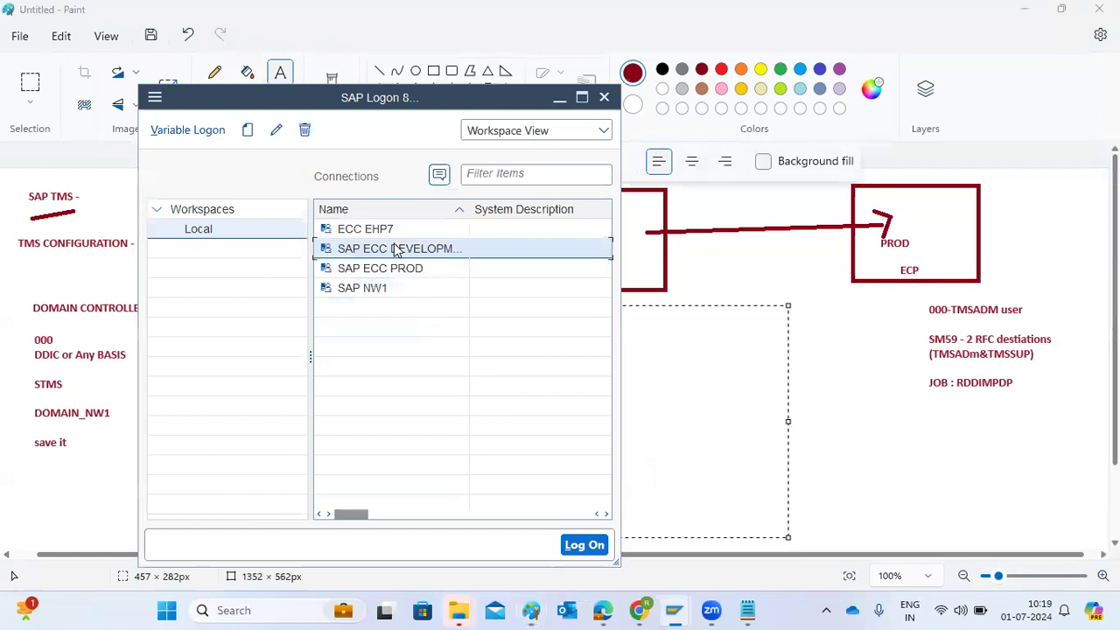
{"action": "double_click", "coordinate": [396, 250]}
{"action": "left_click", "coordinate": [154, 127]}
{"action": "double_click", "coordinate": [154, 127]}
{"action": "type", "text": "000"}
{"action": "type", "text": "ddic"}
{"action": "key", "text": "Tab"}
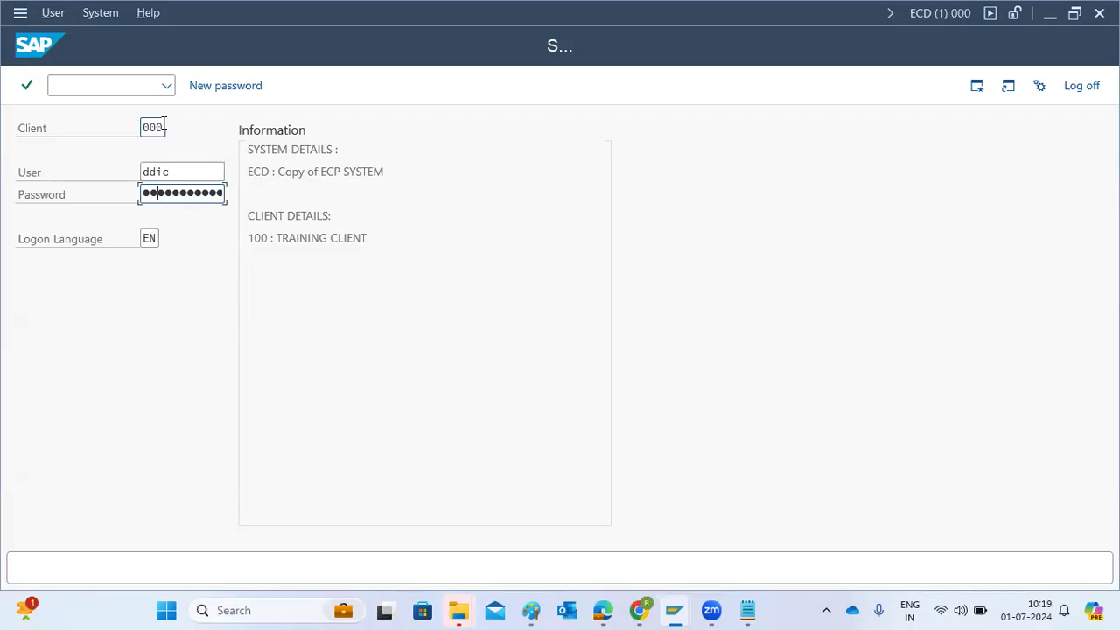
{"action": "type", "text": "*"}
{"action": "key", "text": "Return"}
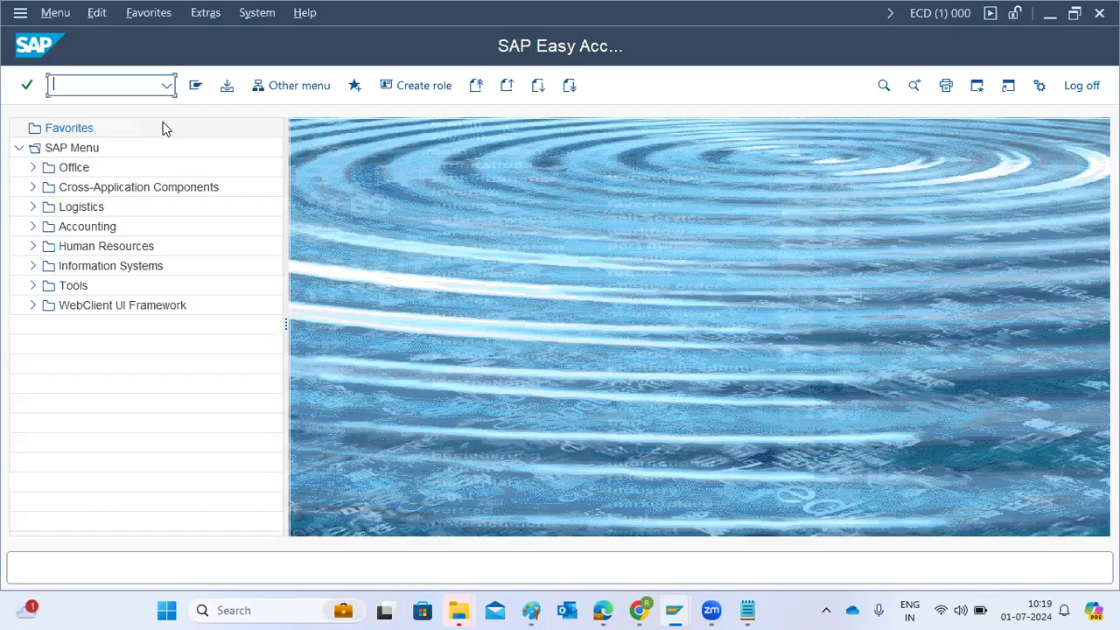
Open transaction STMS in ECD and delete the existing TMS configuration of DOMAIN_ECD
{"action": "type", "text": "stms"}
{"action": "key", "text": "Return"}
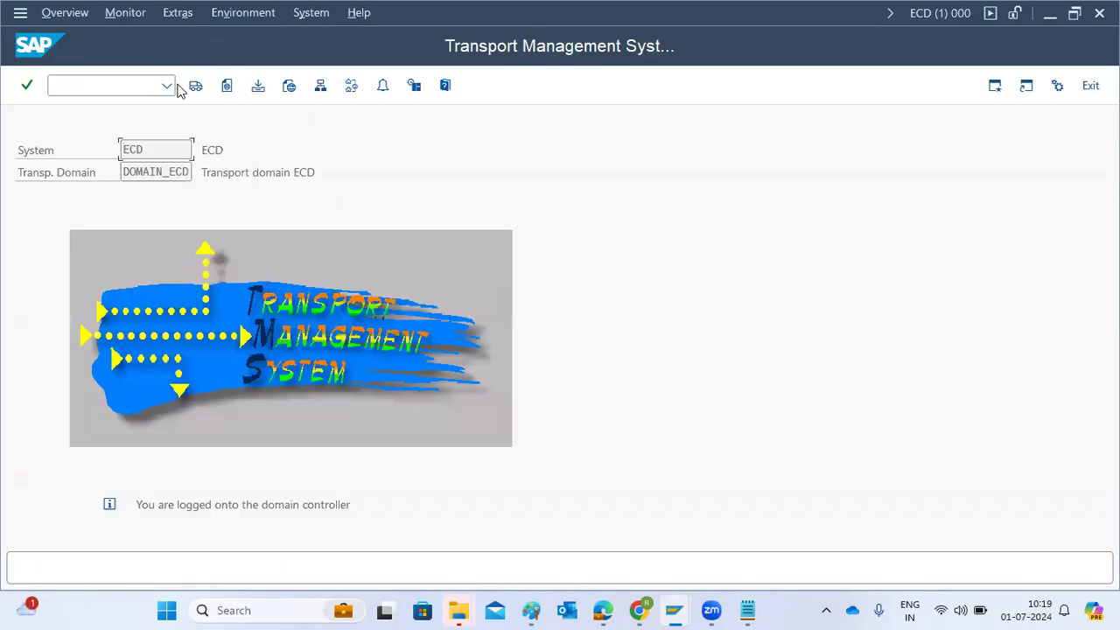
{"action": "left_click", "coordinate": [175, 18]}
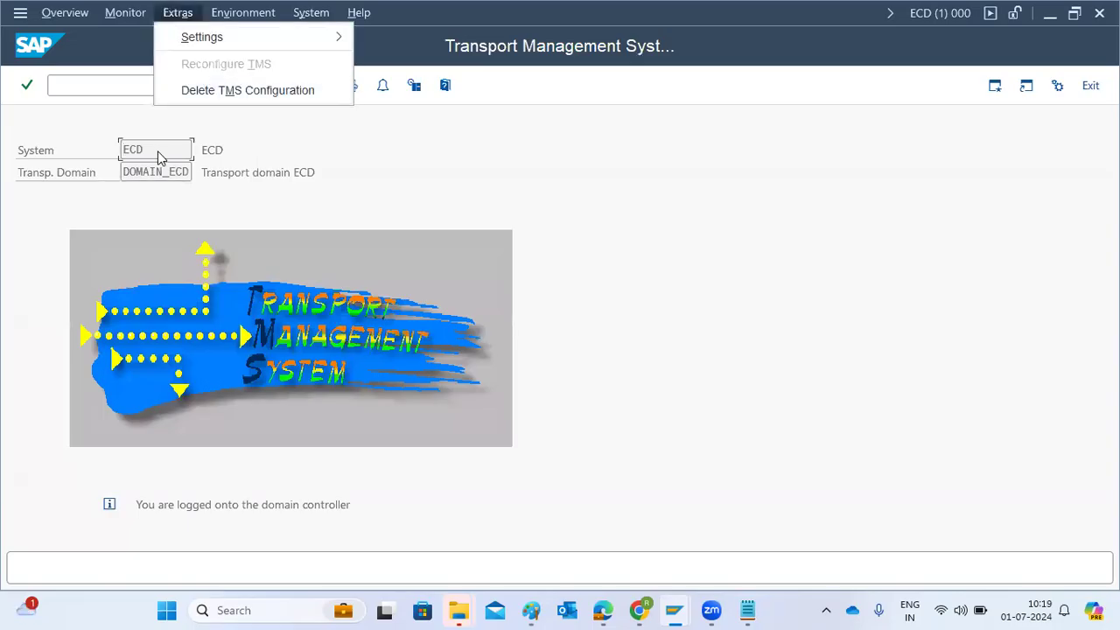
{"action": "double_click", "coordinate": [179, 172]}
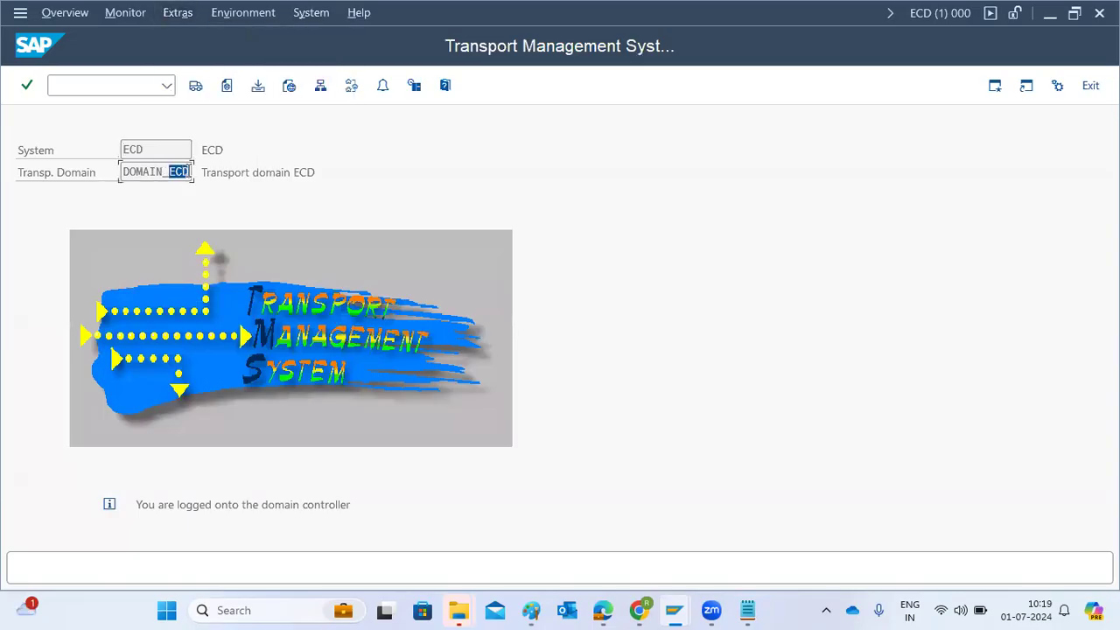
{"action": "left_click", "coordinate": [173, 13]}
{"action": "left_click", "coordinate": [195, 91]}
{"action": "left_click", "coordinate": [262, 388]}
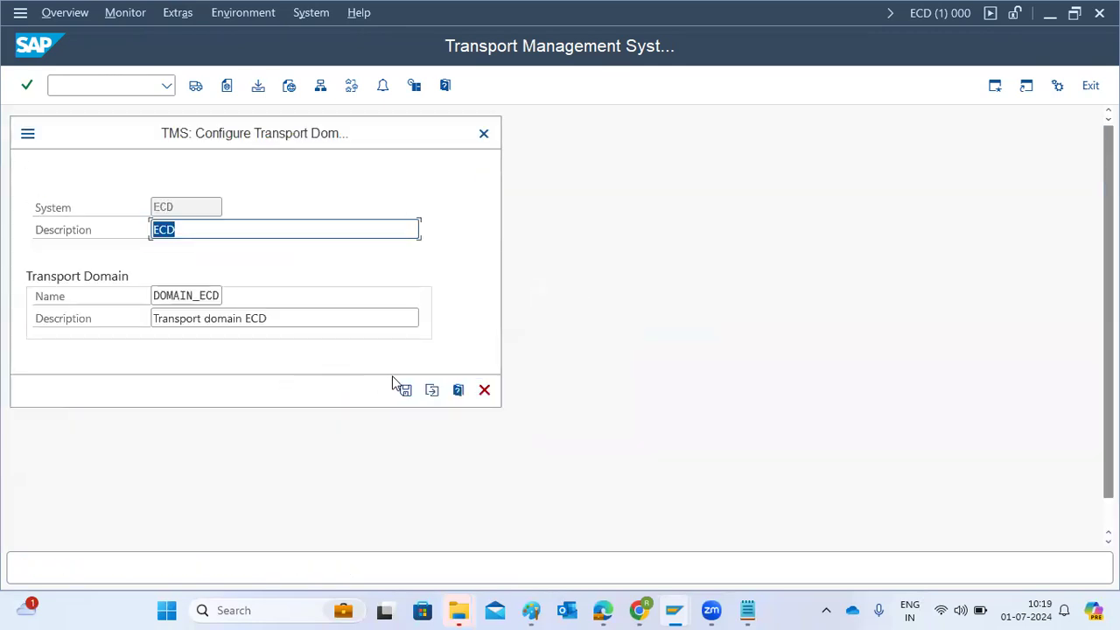
Cancel the transport domain dialog, restart STMS, and switch to including ECD in another transport domain
{"action": "left_click", "coordinate": [484, 390]}
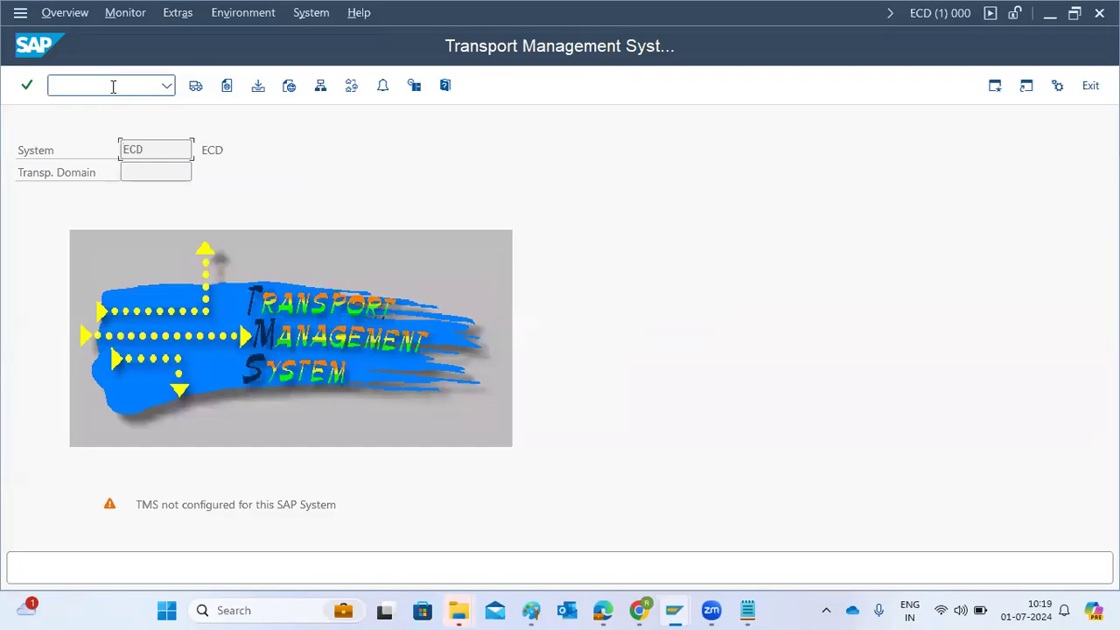
{"action": "type", "text": "/nstms"}
{"action": "key", "text": "Return"}
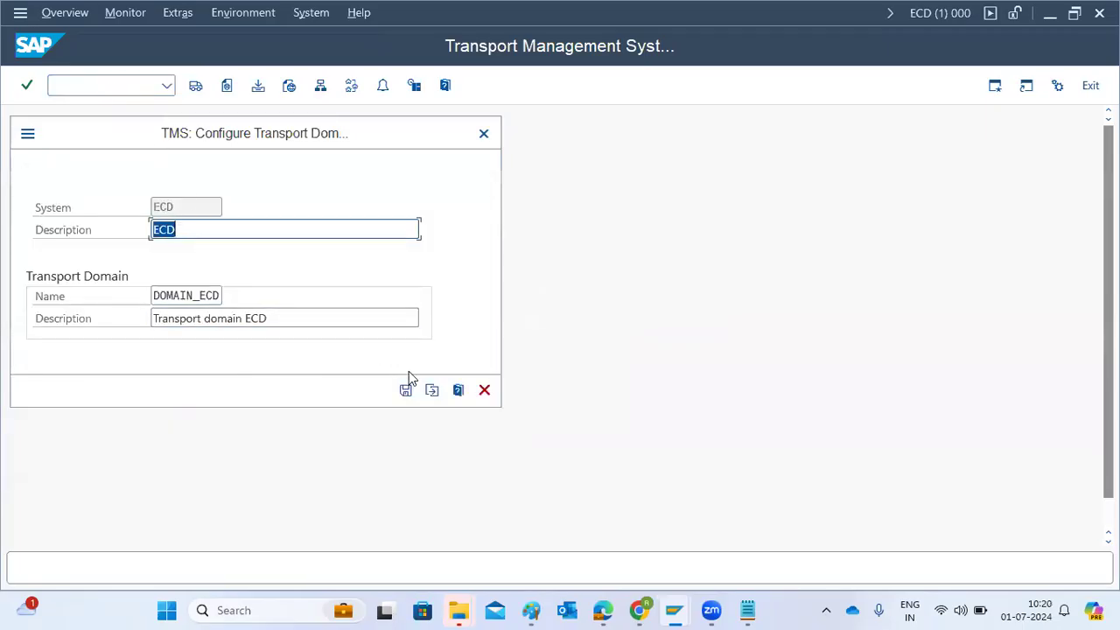
{"action": "left_click", "coordinate": [431, 390]}
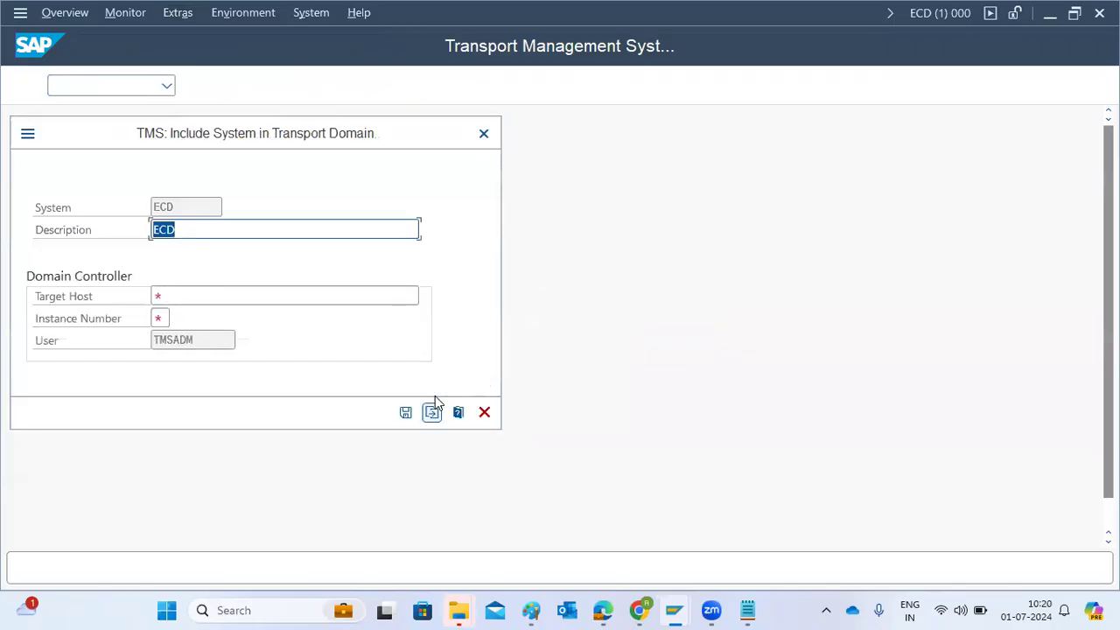
Set the domain controller's target host to kponline and instance number to 10, and save the inclusion request
{"action": "left_click", "coordinate": [244, 297]}
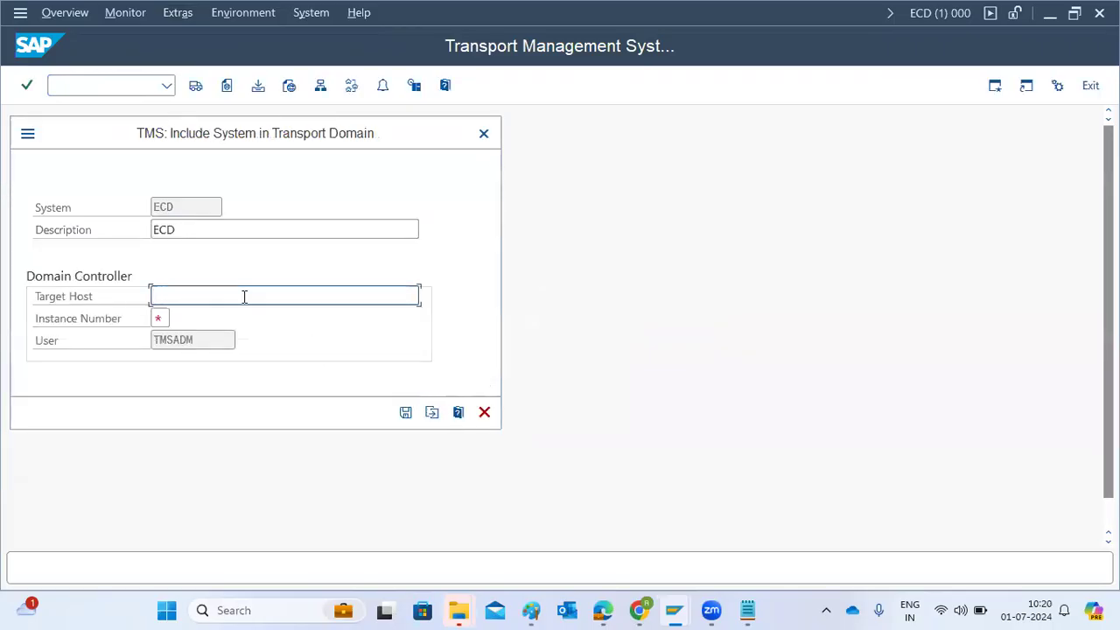
{"action": "type", "text": "kponline"}
{"action": "key", "text": "Tab"}
{"action": "type", "text": "00"}
{"action": "key", "text": "BackSpace"}
{"action": "key", "text": "BackSpace"}
{"action": "type", "text": "10"}
{"action": "left_click", "coordinate": [403, 413]}
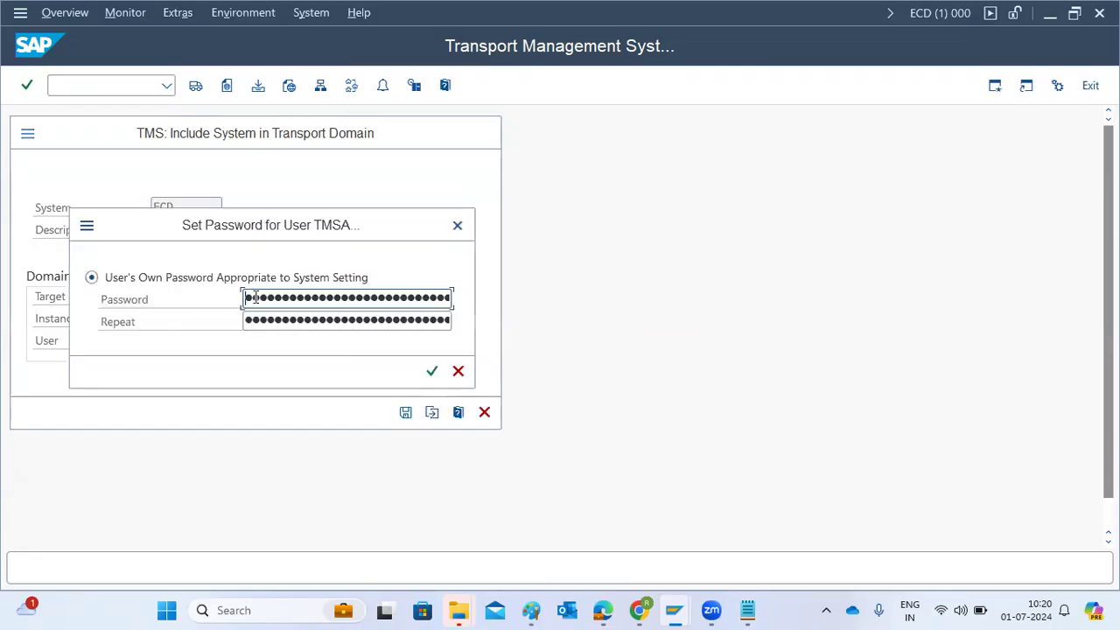
Try to include ECD in the domain by entering and repeating the TMSADM user's password, and dismiss the open dialogs
{"action": "type", "text": "••"}
{"action": "key", "text": "Tab"}
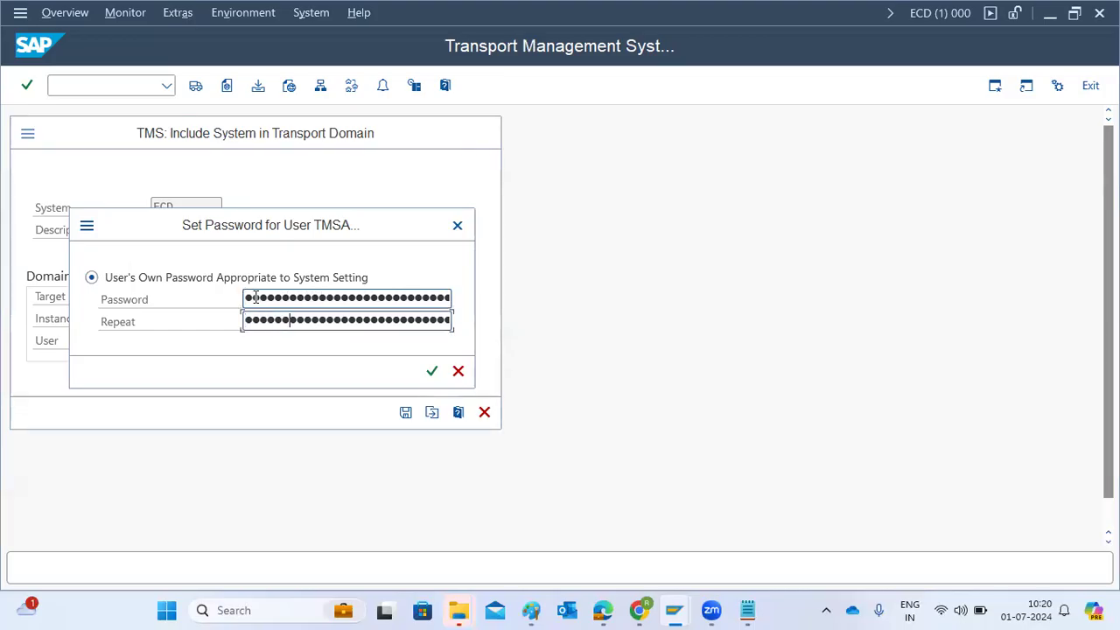
{"action": "left_click", "coordinate": [256, 299]}
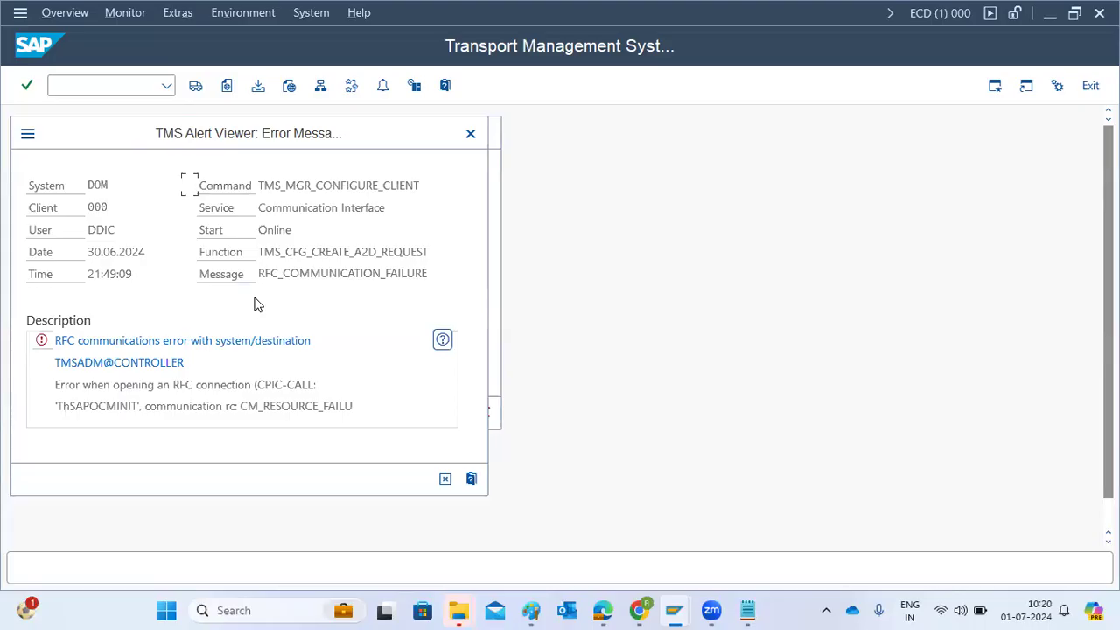
{"action": "left_click", "coordinate": [471, 135]}
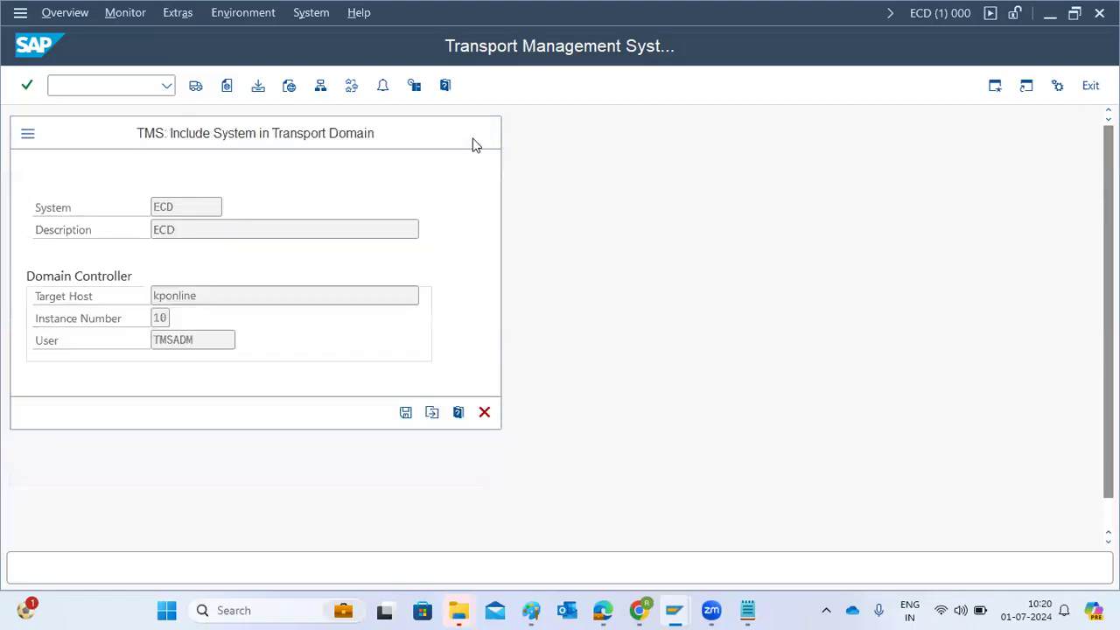
{"action": "left_click", "coordinate": [473, 138]}
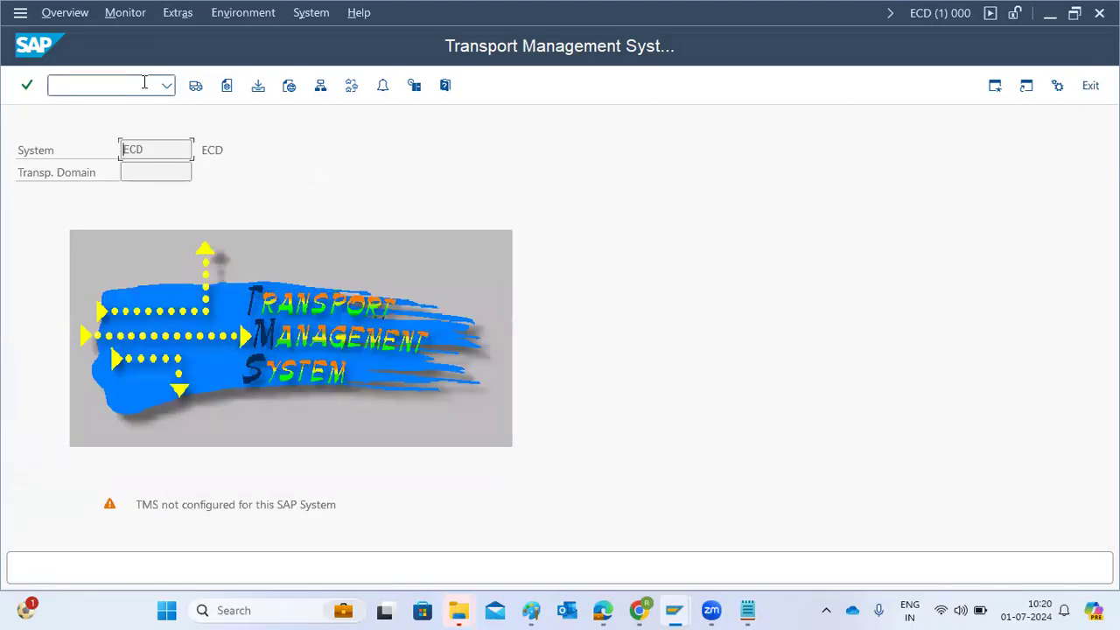
Restart STMS and configure ECD as domain controller of DOMAIN_ECD, entering and repeating the TMSADM user's password
{"action": "left_click", "coordinate": [65, 82]}
{"action": "type", "text": "/nstms"}
{"action": "key", "text": "Return"}
{"action": "left_click", "coordinate": [405, 390]}
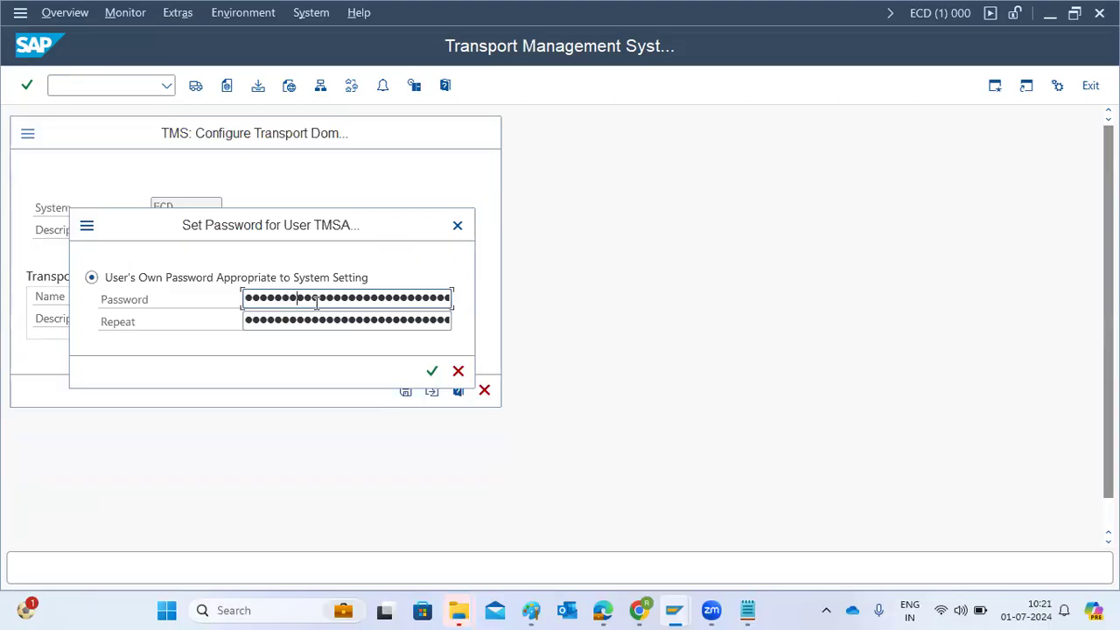
{"action": "key", "text": "Tab"}
{"action": "type", "text": "•••••••••"}
{"action": "key", "text": "Return"}
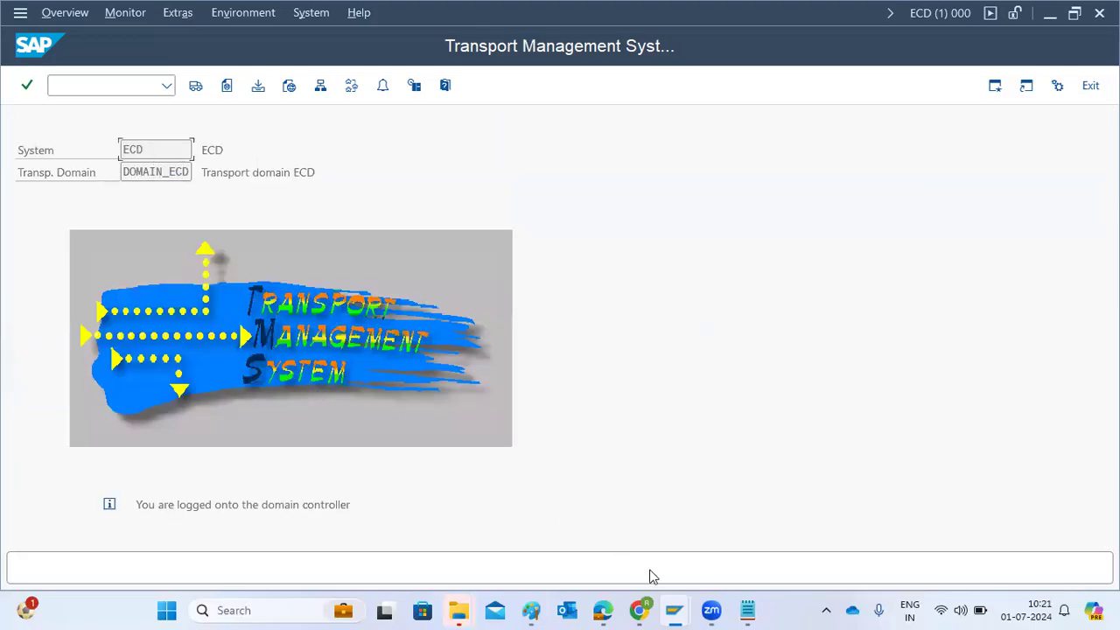
Switch back to the Paint diagram and finish editing the note below the QAS box
{"action": "mouse_move", "coordinate": [674, 610]}
{"action": "left_click", "coordinate": [534, 543]}
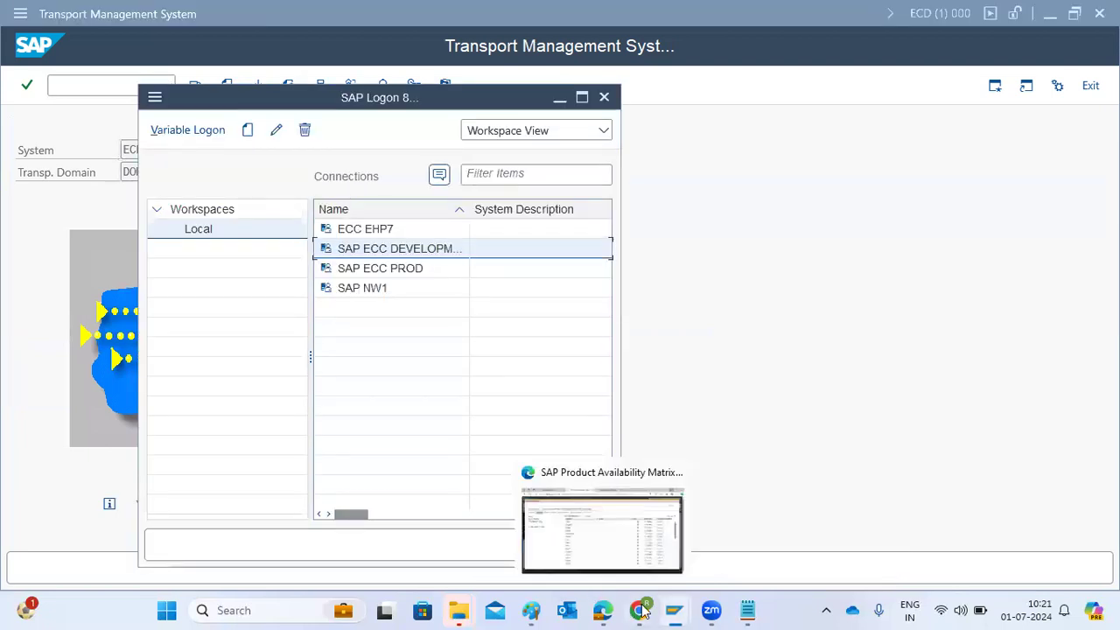
{"action": "left_click", "coordinate": [531, 610]}
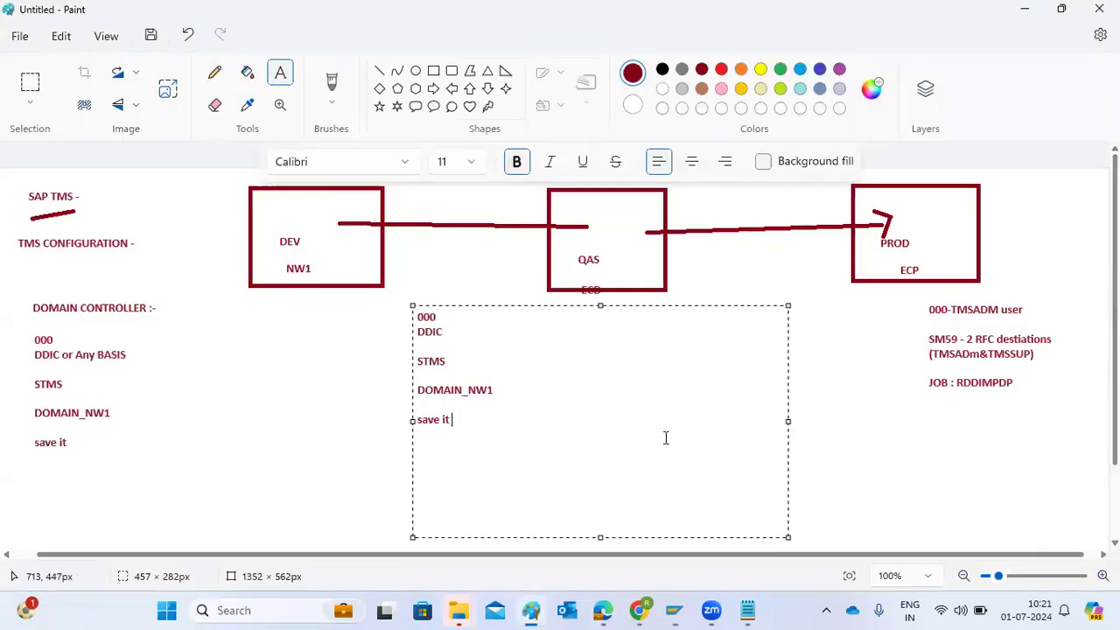
{"action": "left_click", "coordinate": [840, 388]}
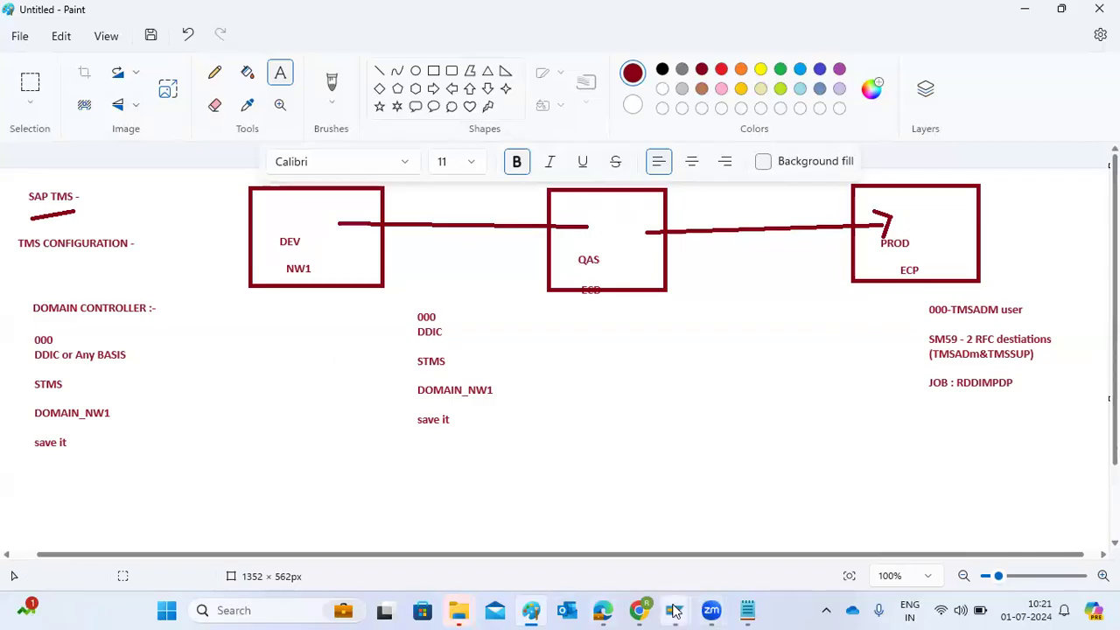
Switch to SAP Logon and try to log on to SAP ECC PROD in client 000 as ddic, entering the account password
{"action": "mouse_move", "coordinate": [674, 610]}
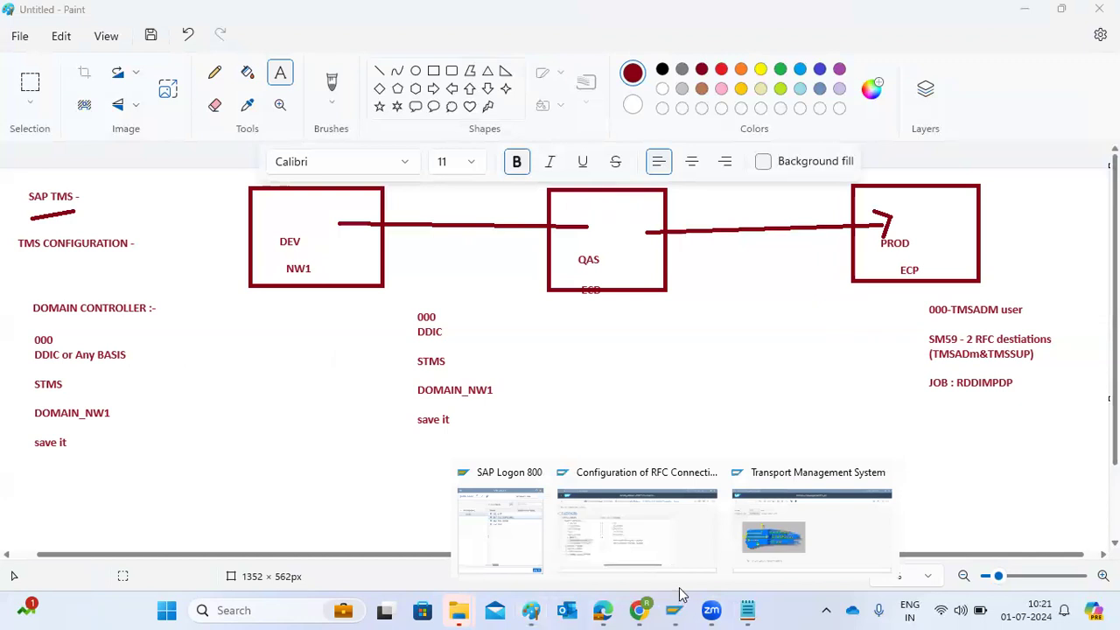
{"action": "left_click", "coordinate": [517, 543]}
{"action": "left_click", "coordinate": [401, 272]}
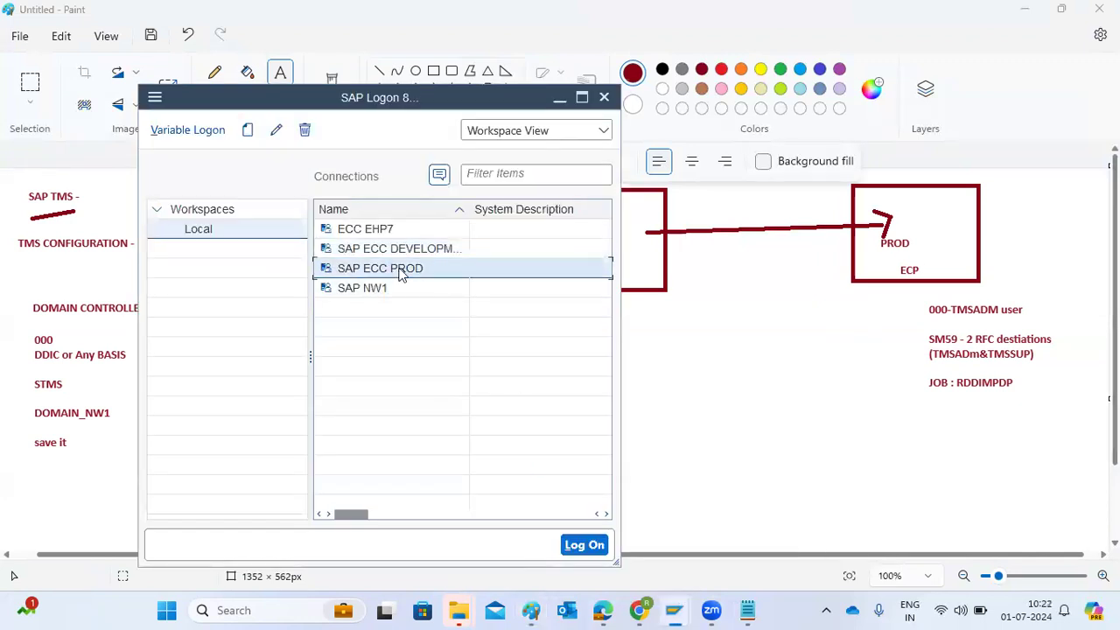
{"action": "double_click", "coordinate": [401, 270]}
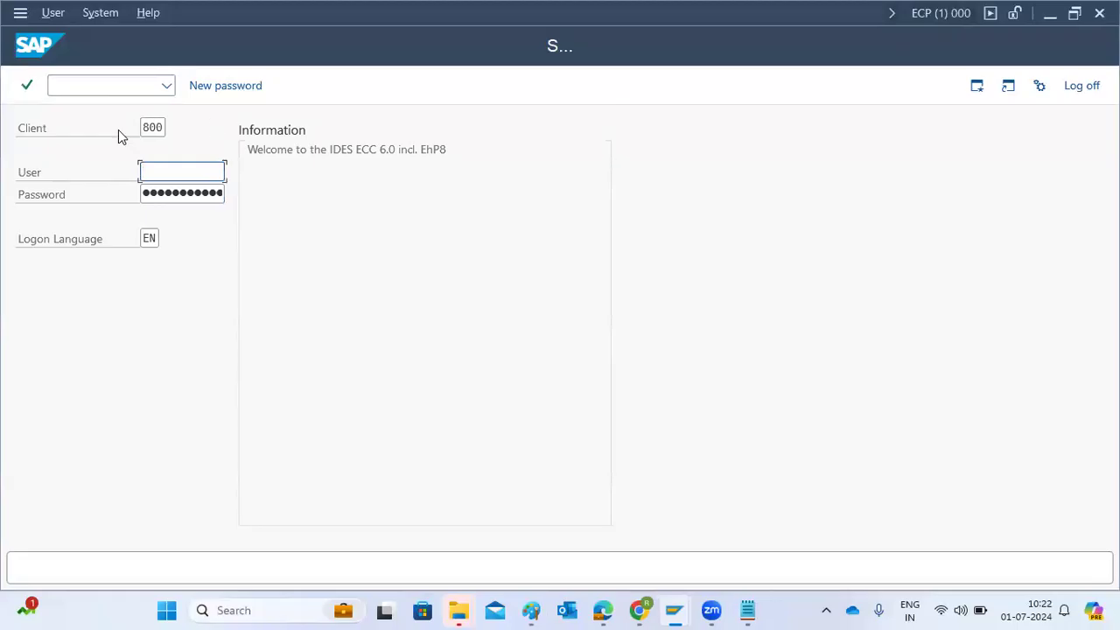
{"action": "double_click", "coordinate": [151, 129]}
{"action": "key", "text": "BackSpace"}
{"action": "type", "text": "000"}
{"action": "key", "text": "Tab"}
{"action": "type", "text": "ddic"}
{"action": "key", "text": "Tab"}
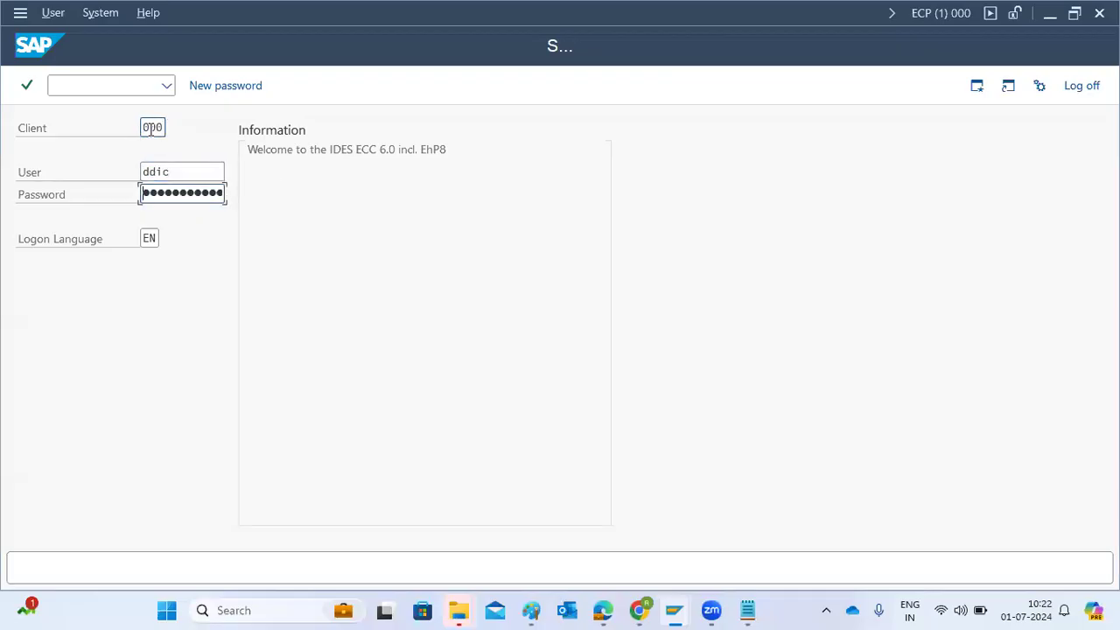
{"action": "type", "text": "●●●●●●"}
{"action": "key", "text": "Return"}
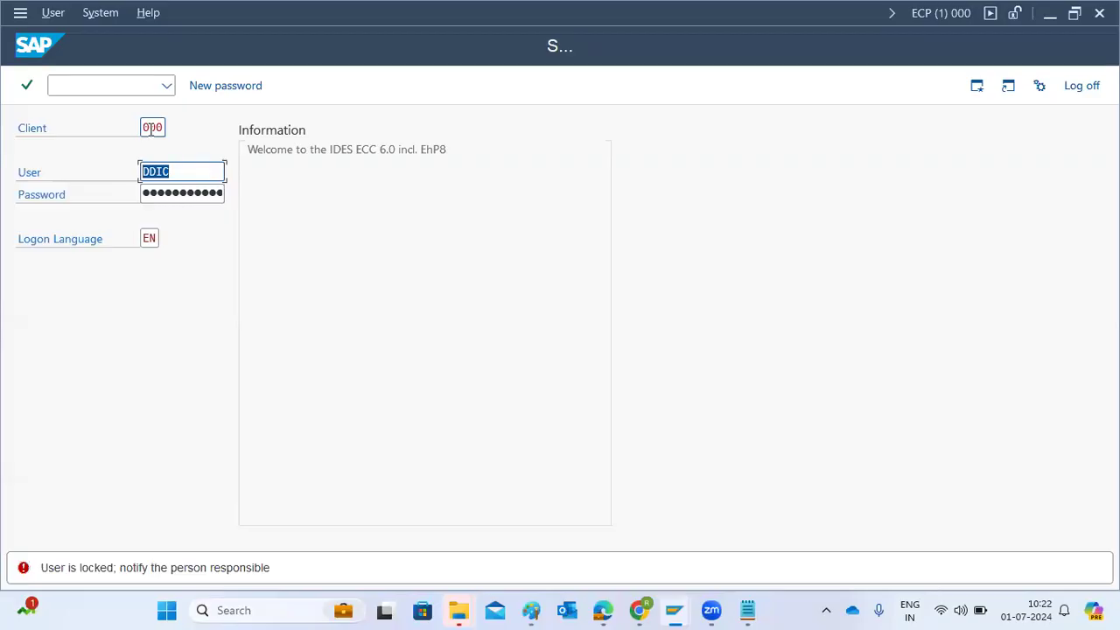
Enter a different logon user for client 000 of ECP
{"action": "type", "text": "idadmin"}
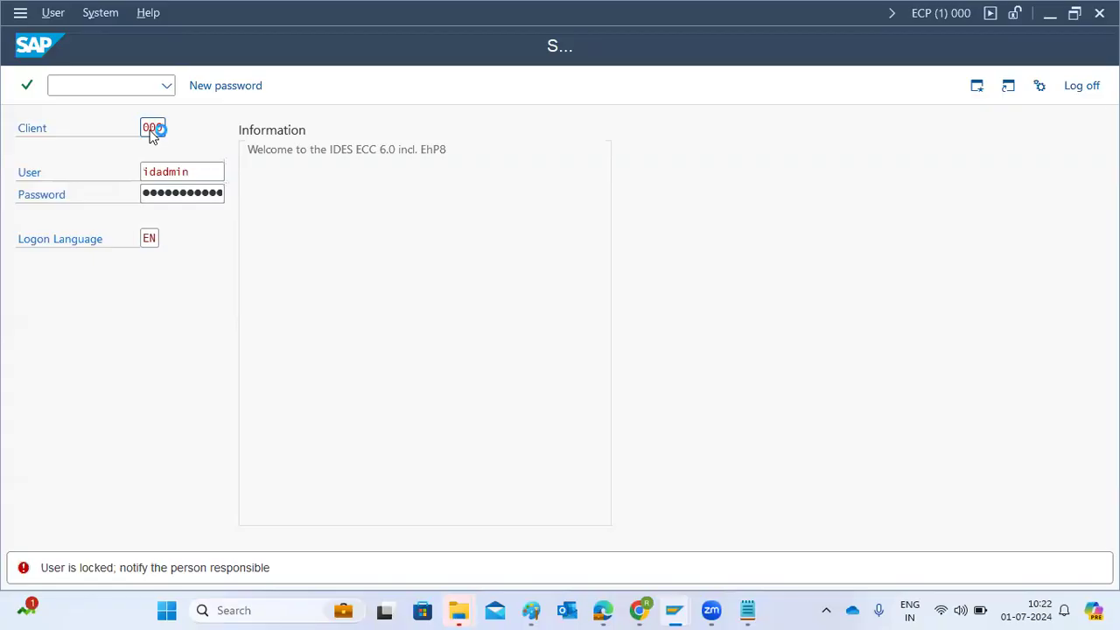
Log on to client 000 of ECP with the entered user and account password, acknowledging the logon information
{"action": "key", "text": "Tab"}
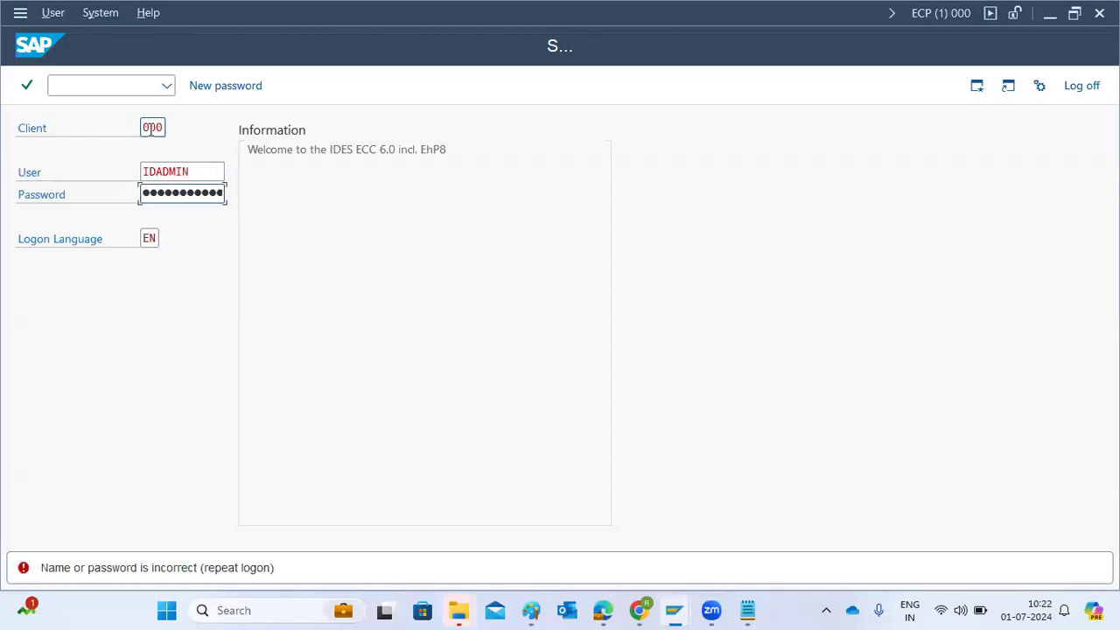
{"action": "key", "text": "Return"}
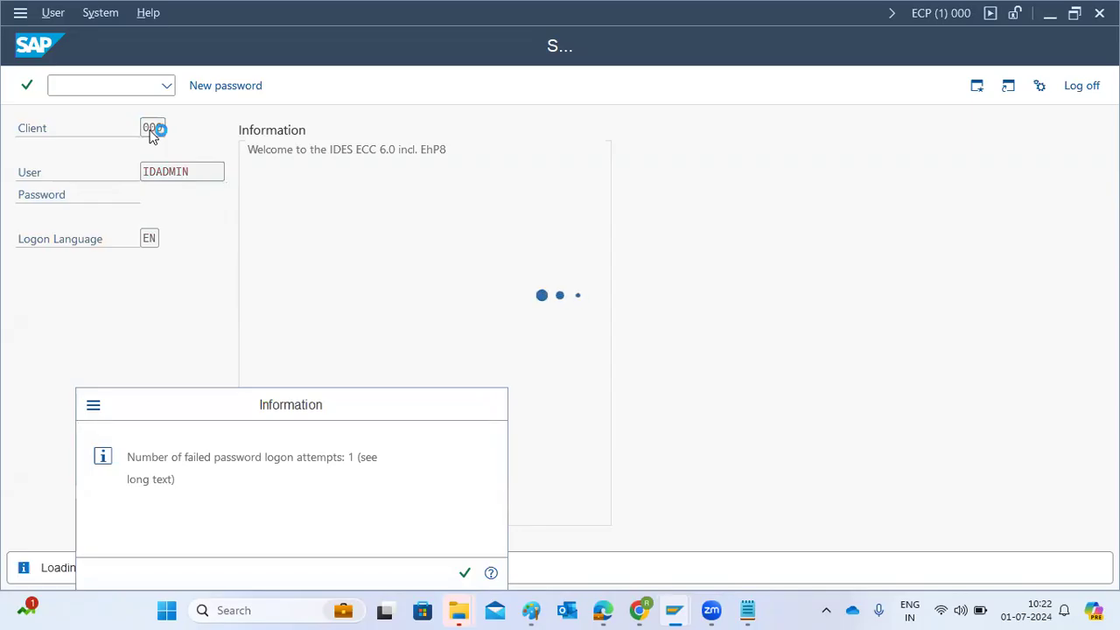
{"action": "key", "text": "Return"}
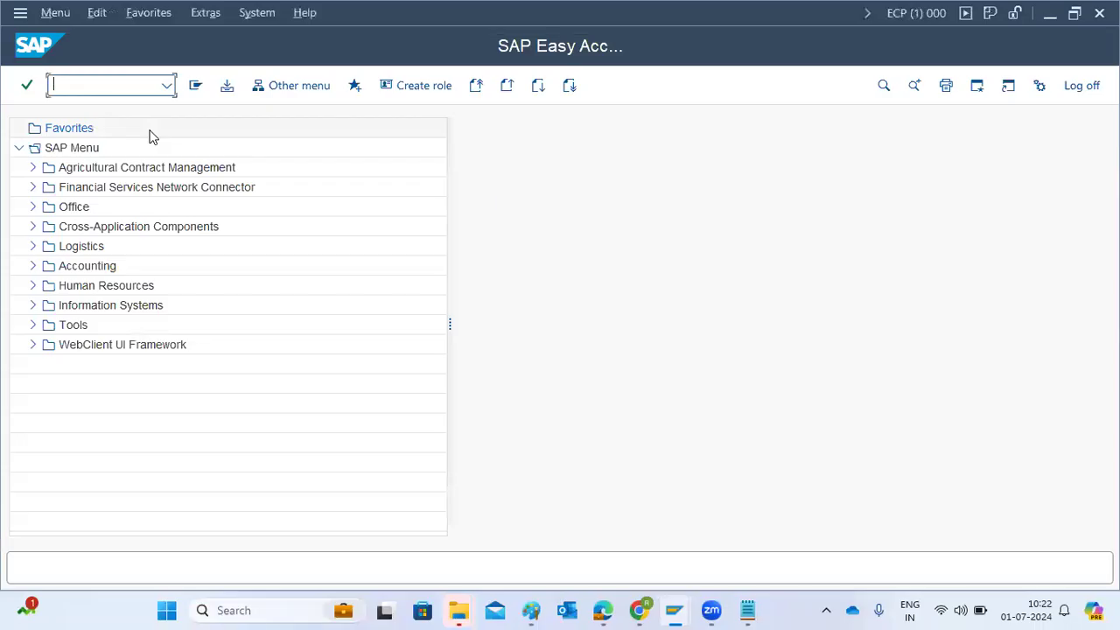
Start transaction STMS on ECP and delete its existing TMS configuration
{"action": "type", "text": "stms"}
{"action": "key", "text": "Return"}
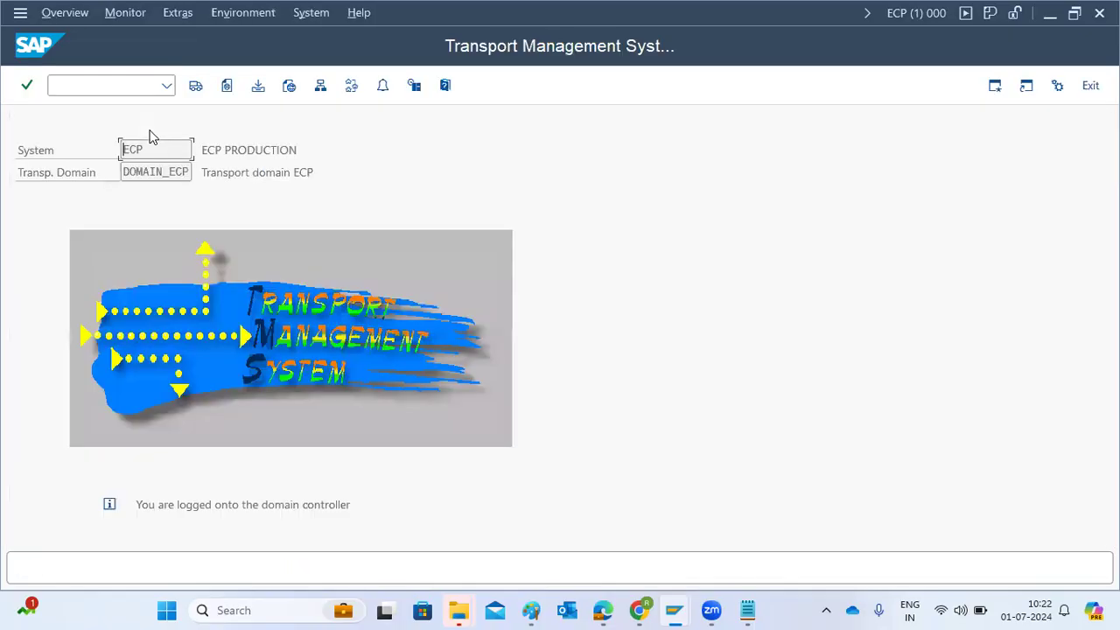
{"action": "left_click", "coordinate": [176, 24]}
{"action": "left_click", "coordinate": [170, 92]}
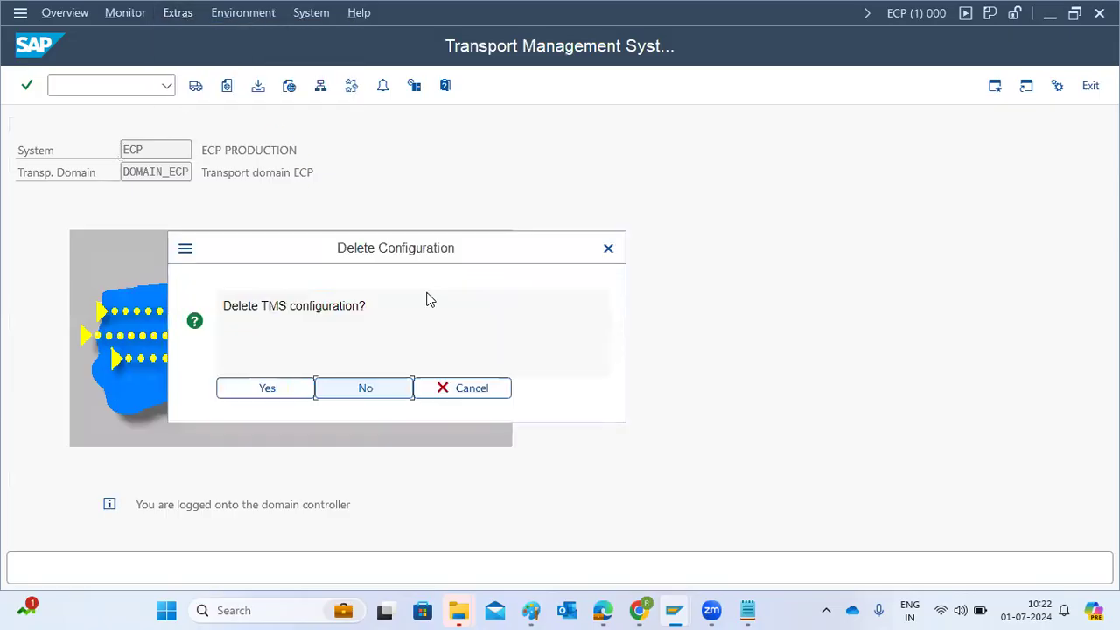
{"action": "left_click", "coordinate": [293, 391]}
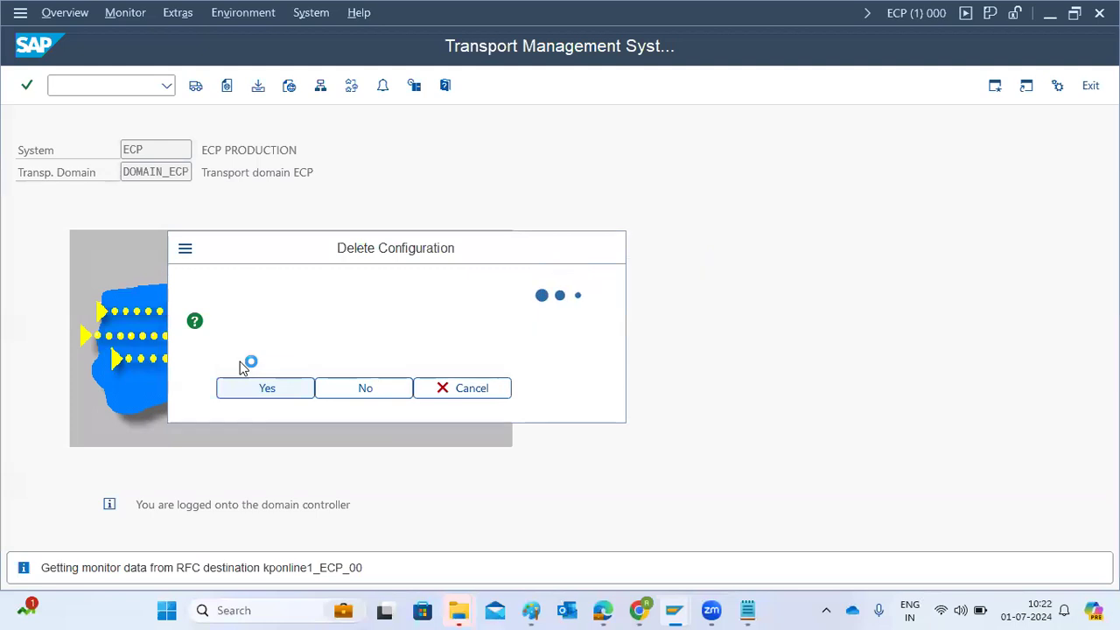
Include ECP in transport domain DOMAIN_ECD, entering and repeating the TMSADM user's password, and check the assigned system and domain
{"action": "mouse_move", "coordinate": [162, 302]}
{"action": "left_mouse_down"}
{"action": "mouse_move", "coordinate": [220, 297]}
{"action": "mouse_move", "coordinate": [180, 296]}
{"action": "left_mouse_up"}
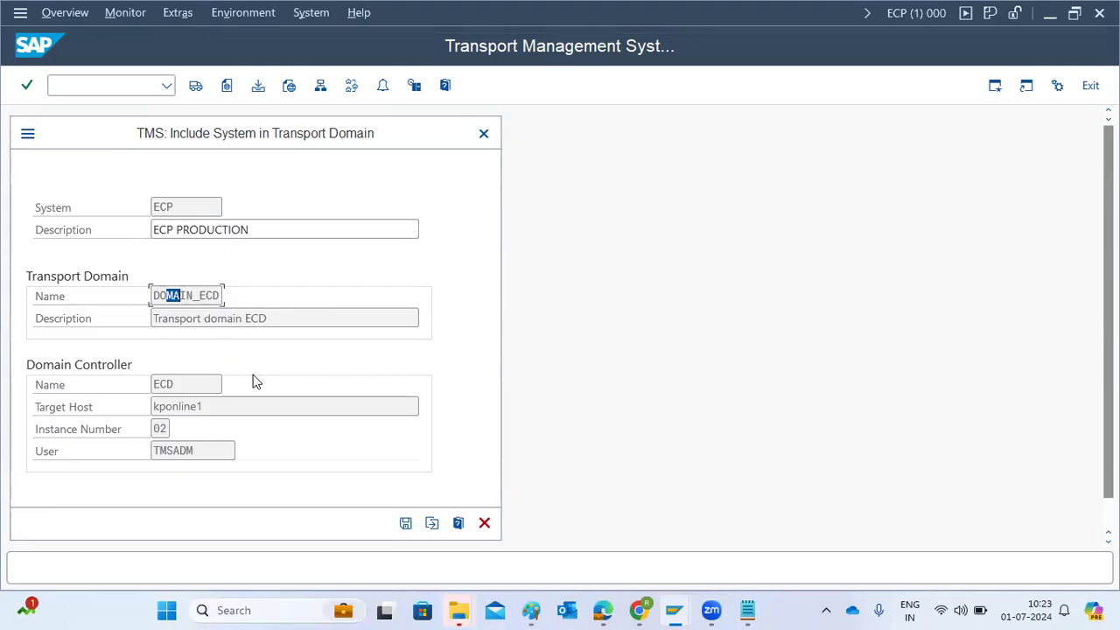
{"action": "left_click", "coordinate": [405, 524]}
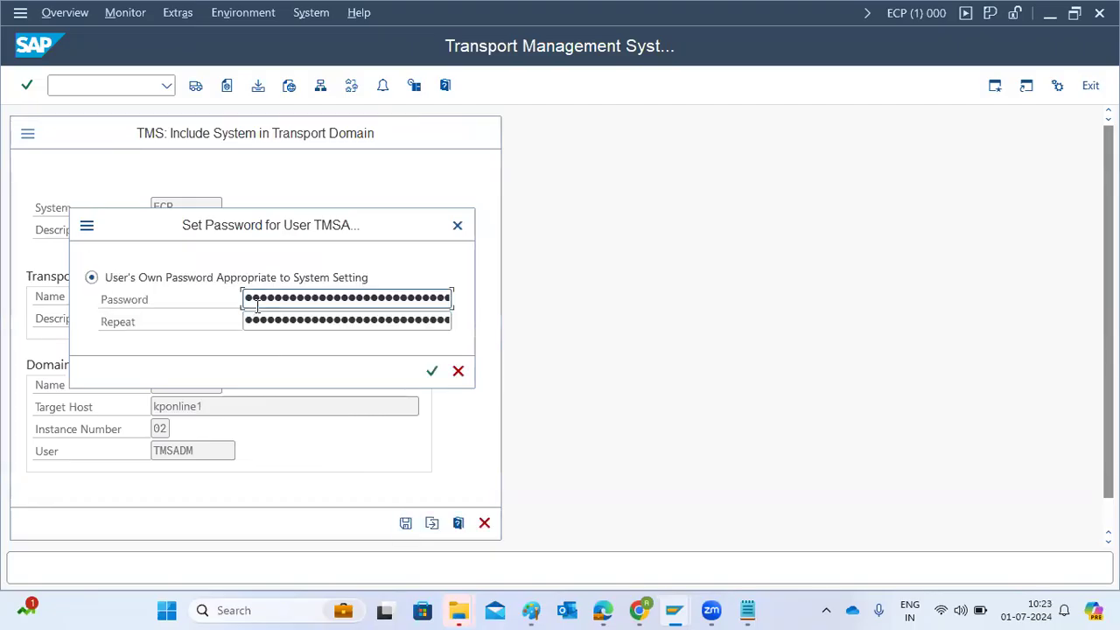
{"action": "left_click", "coordinate": [257, 306]}
{"action": "key", "text": "Tab"}
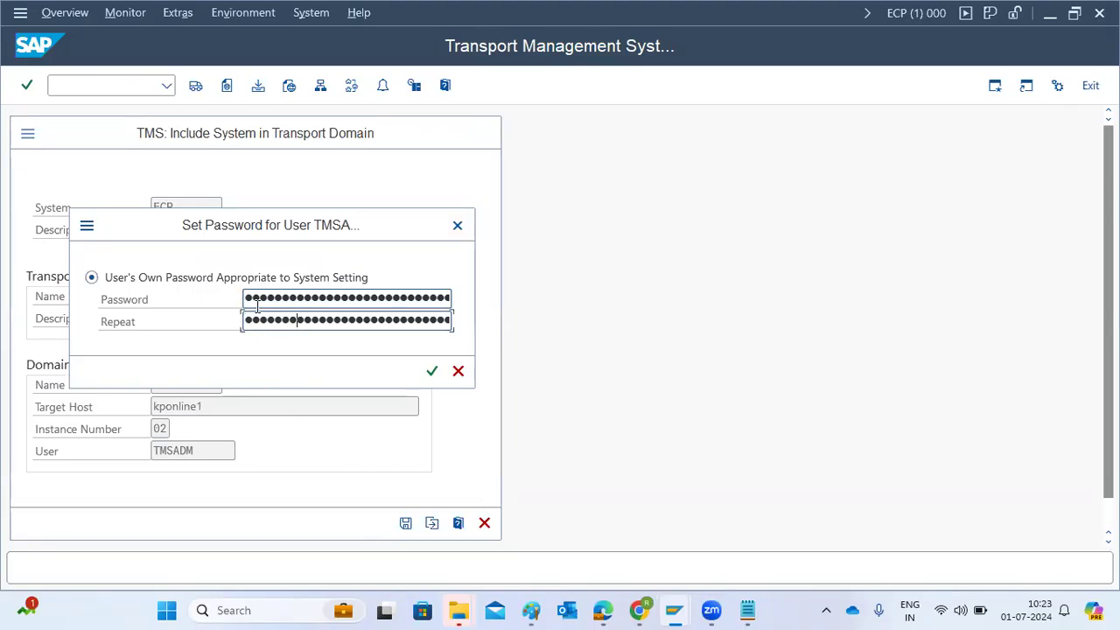
{"action": "key", "text": "Return"}
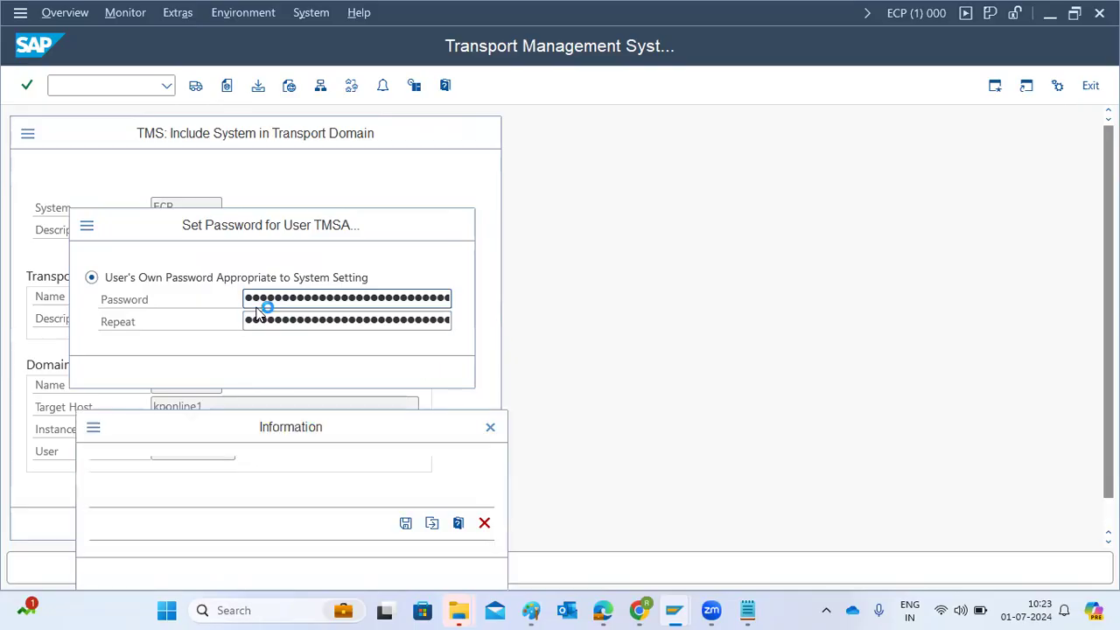
{"action": "left_click", "coordinate": [465, 572]}
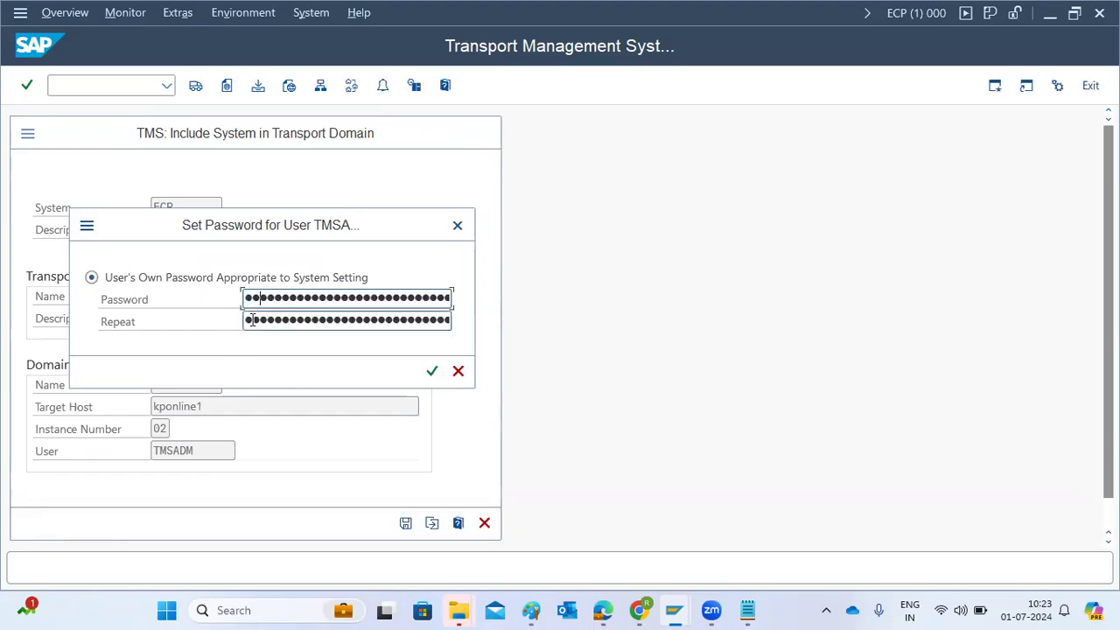
{"action": "left_click", "coordinate": [252, 320]}
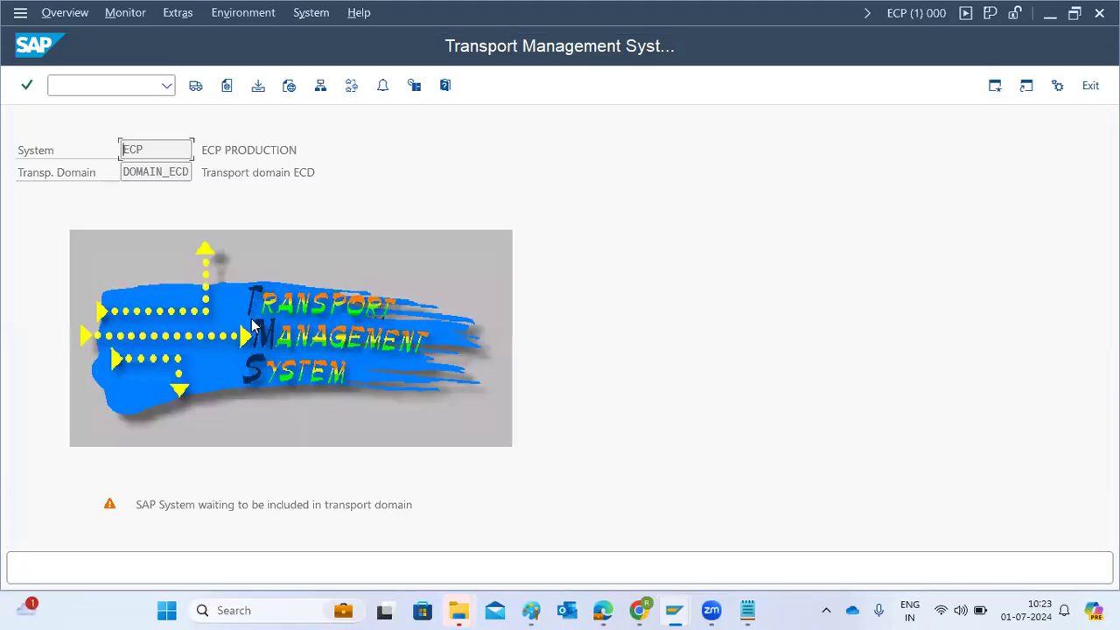
{"action": "left_click_drag", "start_coordinate": [136, 150], "coordinate": [193, 182]}
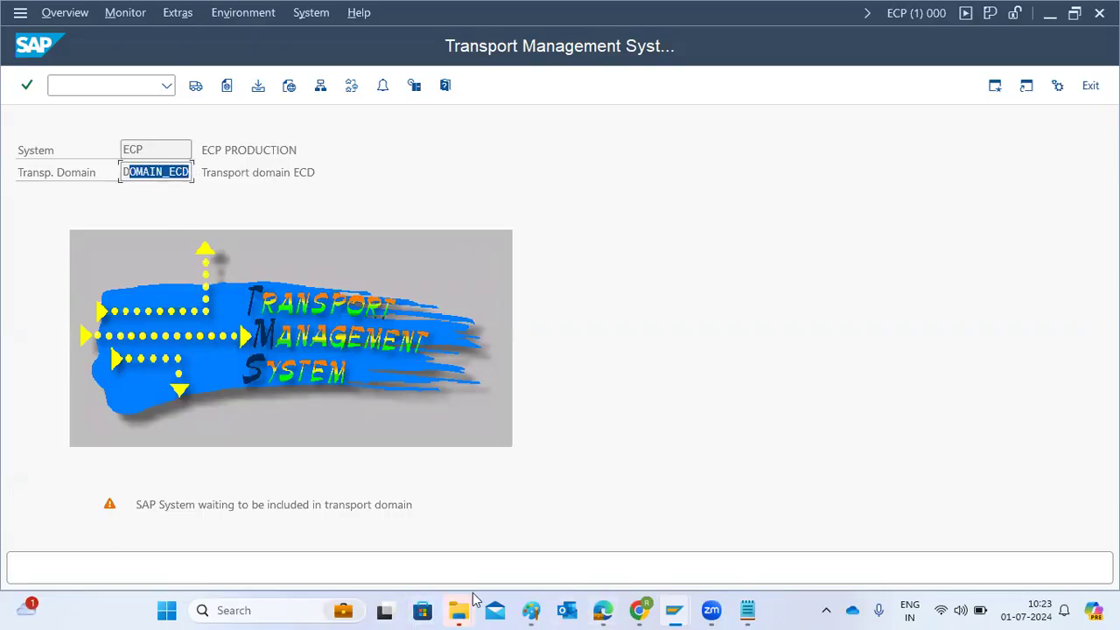
Consult the Paint diagram, switch to the ECD session and approve system ECP in the domain's system overview
{"action": "left_click", "coordinate": [531, 610]}
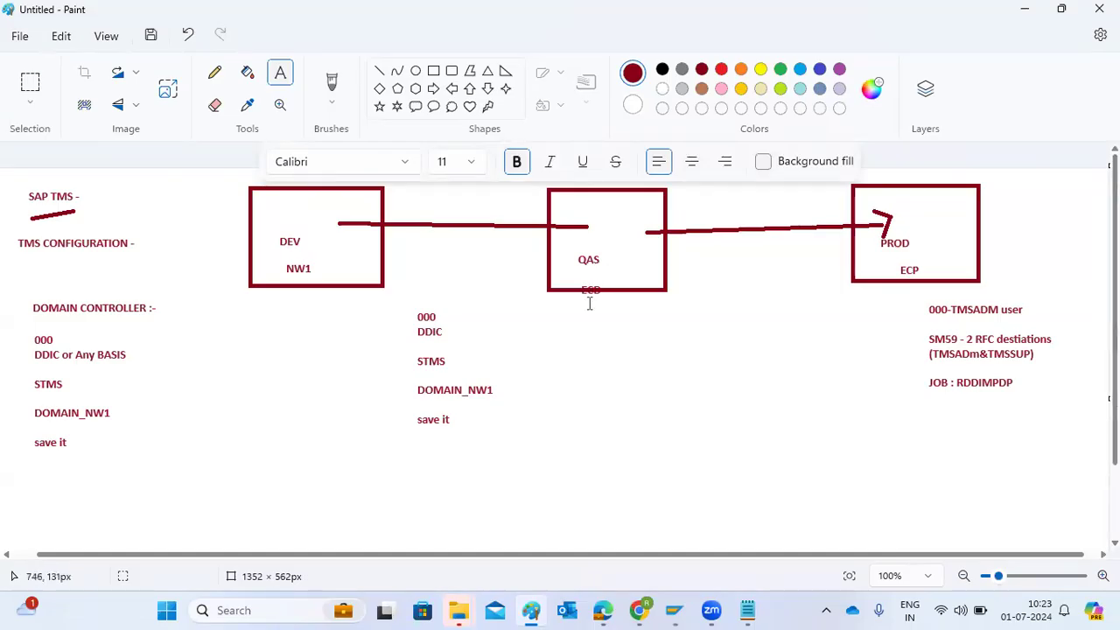
{"action": "mouse_move", "coordinate": [672, 610]}
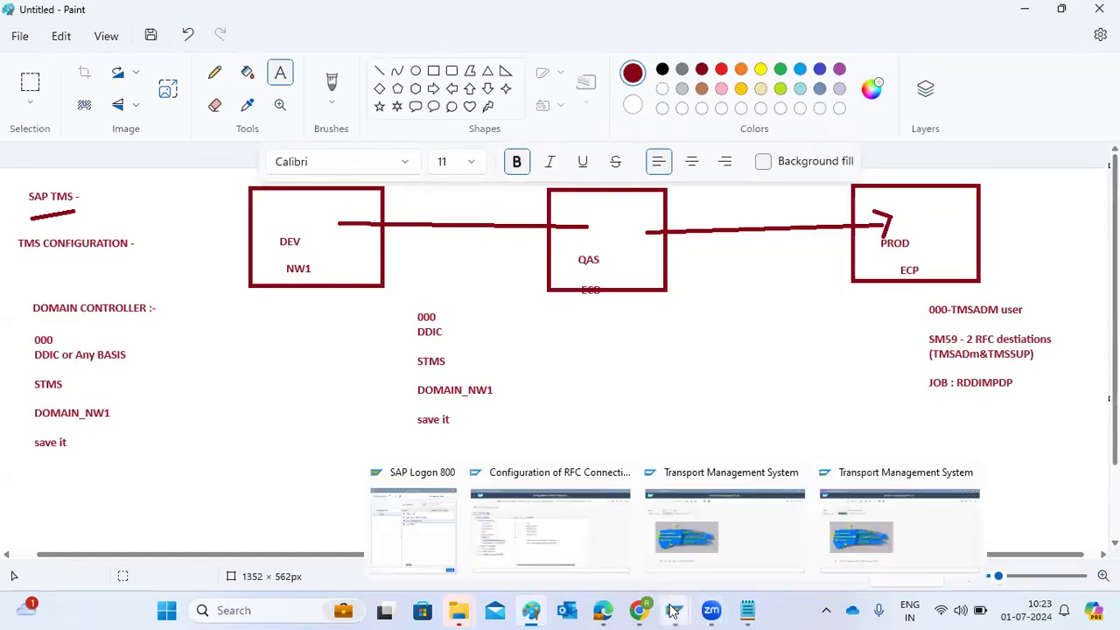
{"action": "left_click", "coordinate": [710, 534]}
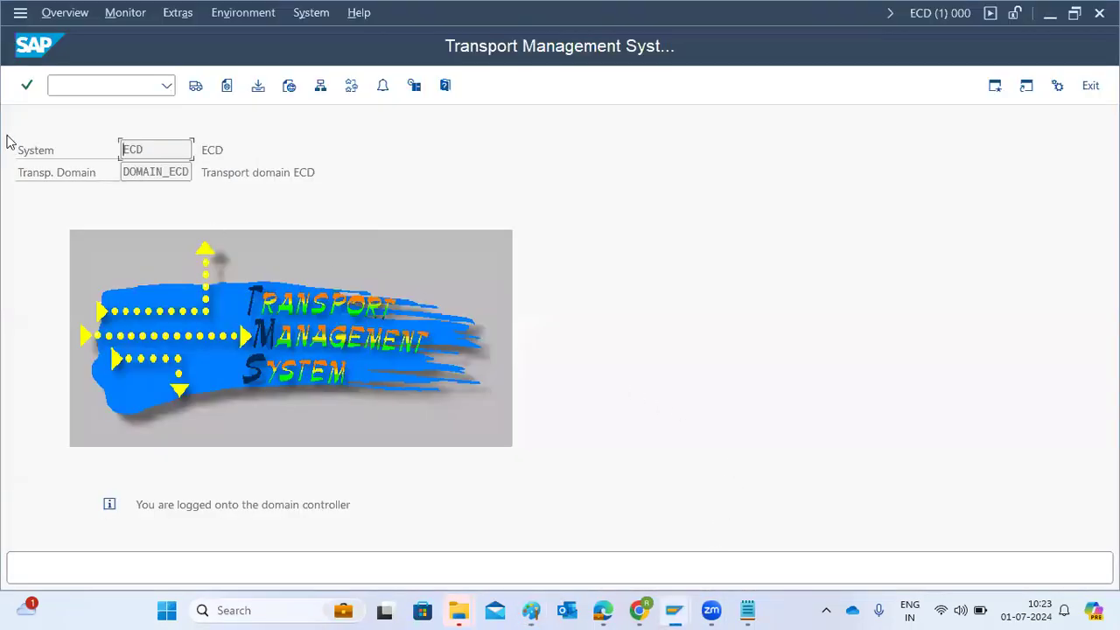
{"action": "left_click", "coordinate": [320, 87]}
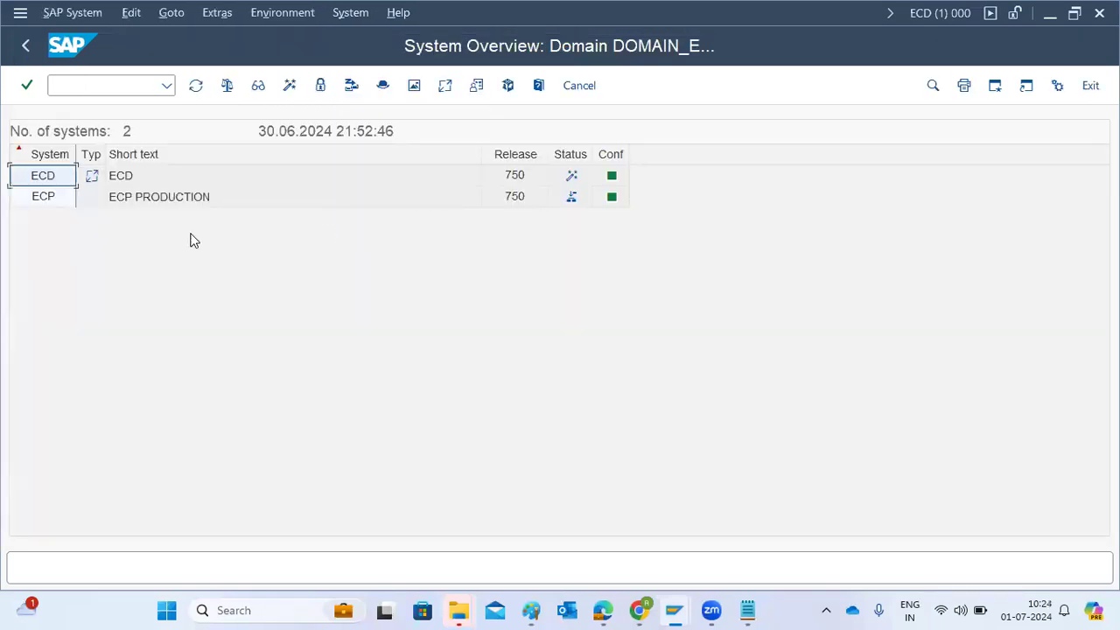
{"action": "left_click", "coordinate": [55, 197]}
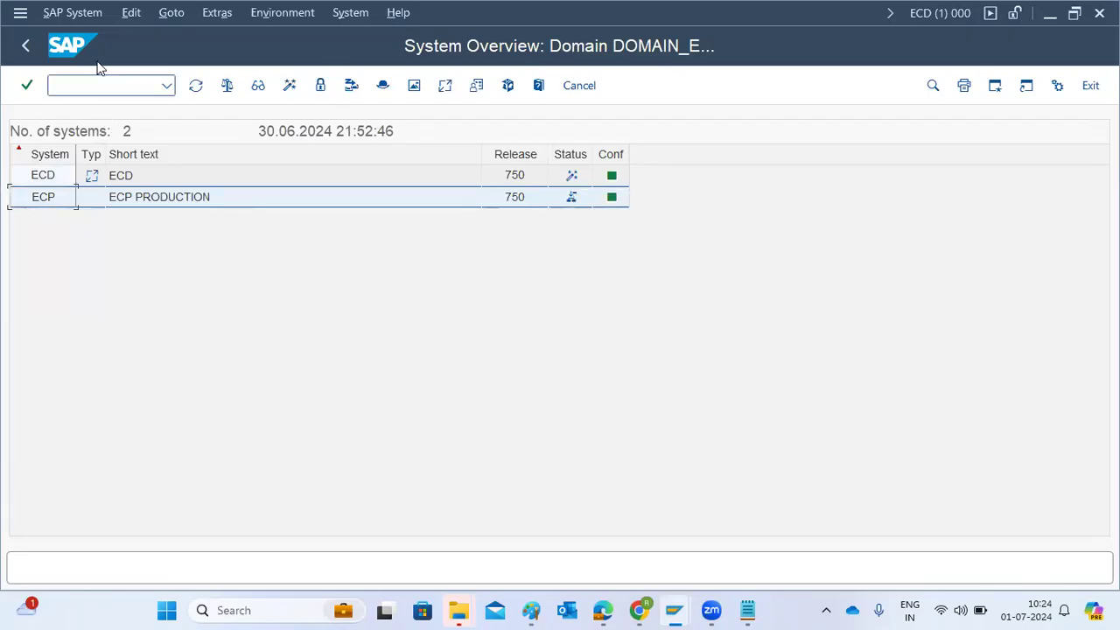
{"action": "left_click", "coordinate": [86, 14]}
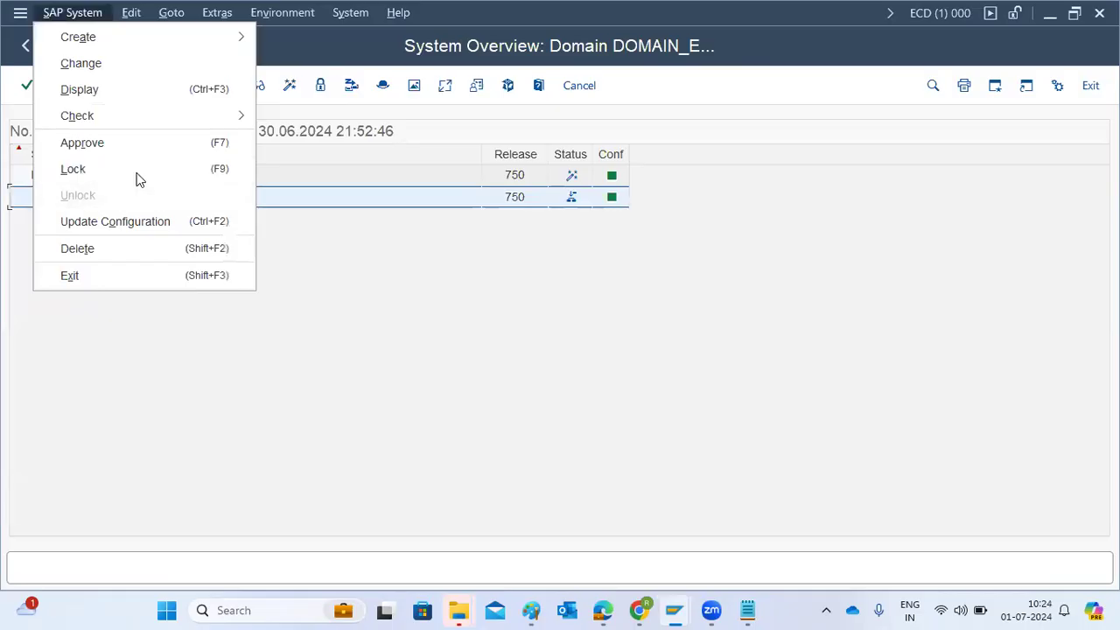
{"action": "left_click", "coordinate": [145, 145]}
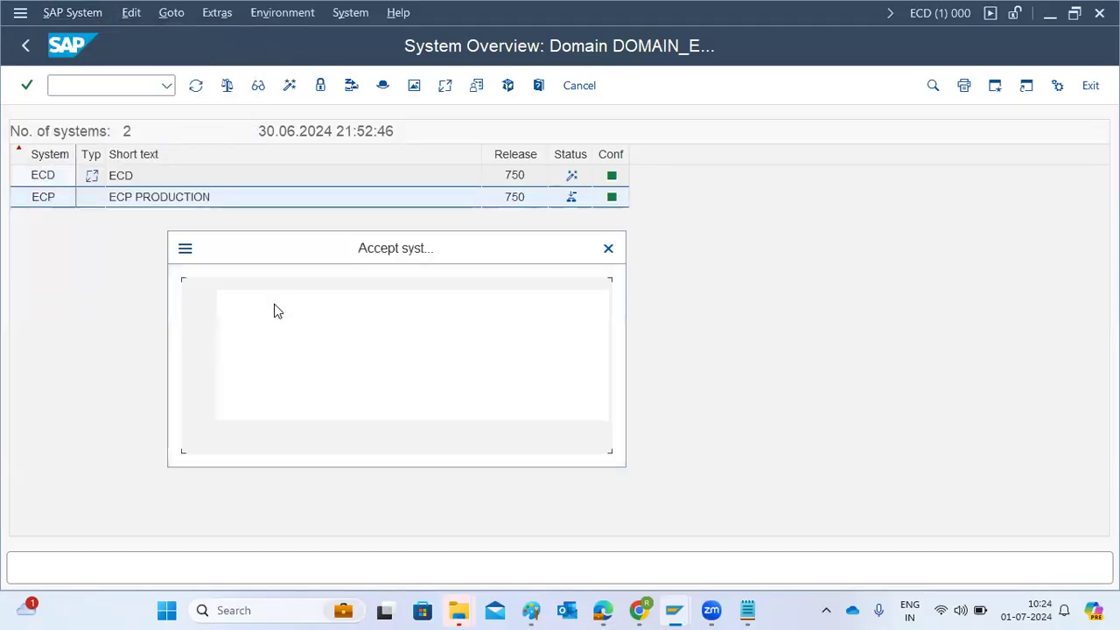
{"action": "left_click", "coordinate": [266, 433]}
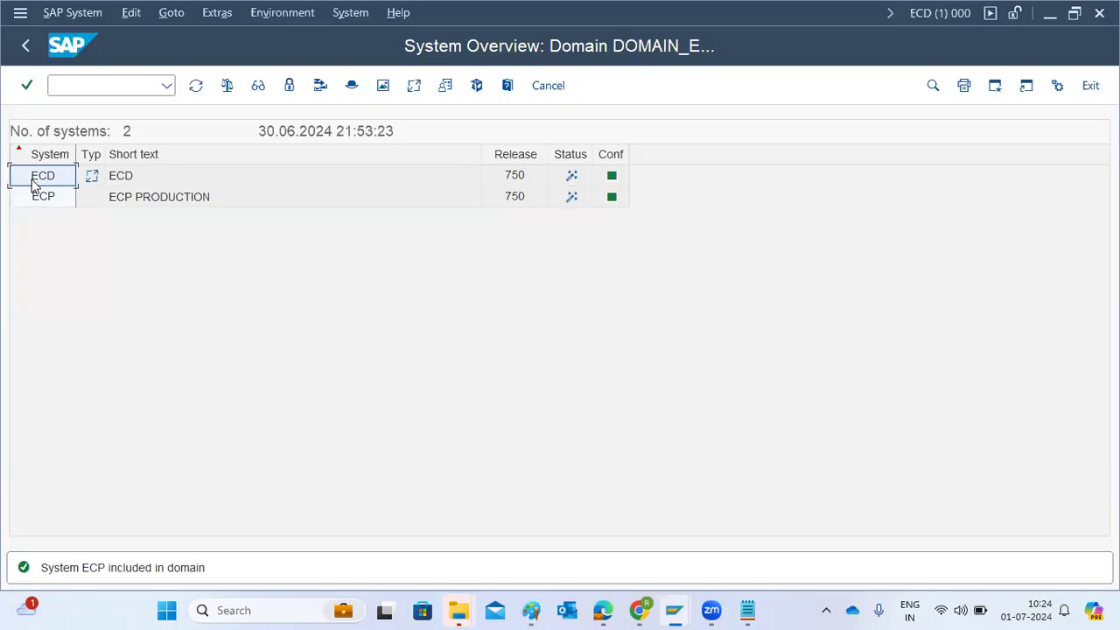
Open the RFC connections configuration on ECD and examine the TMSADM and TMSSUP destinations for ECD and ECP under ABAP Connections
{"action": "left_click", "coordinate": [76, 84]}
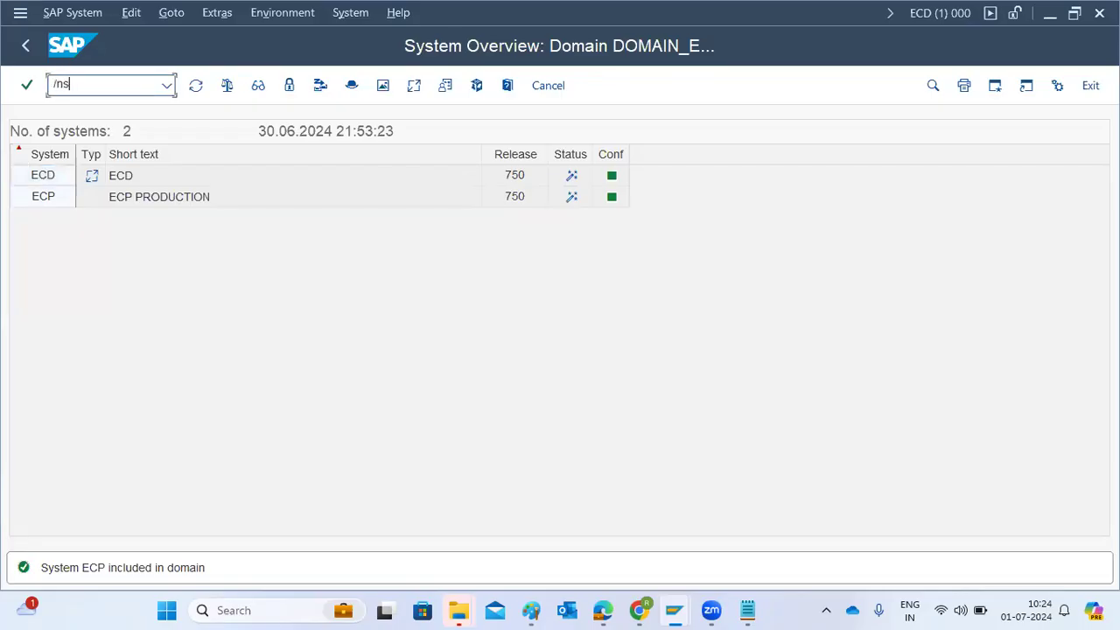
{"action": "key", "text": "Return"}
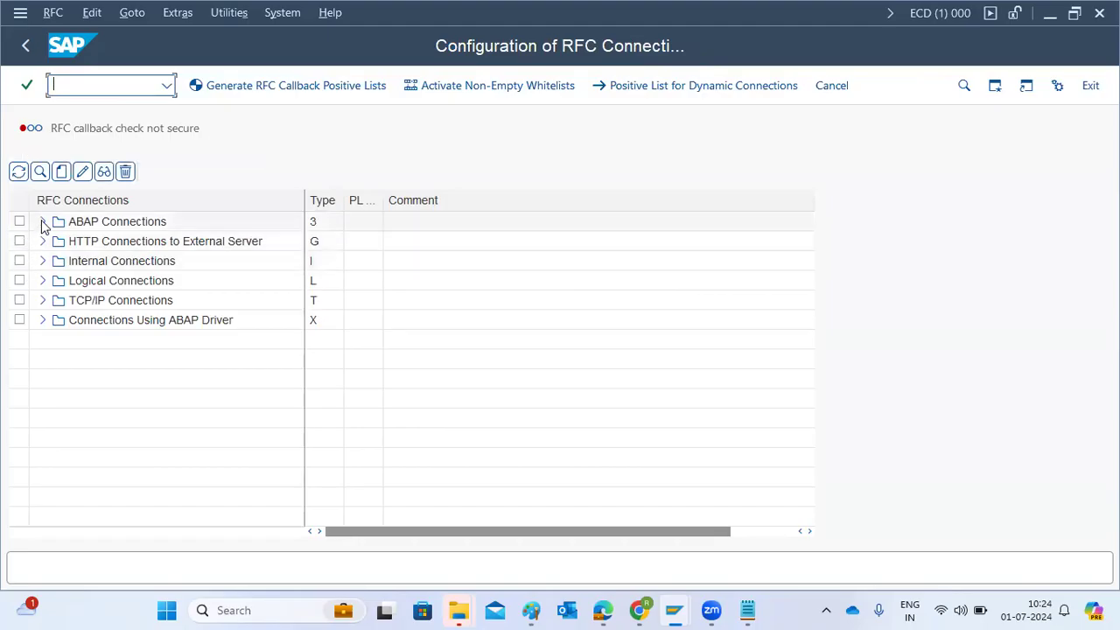
{"action": "left_click", "coordinate": [42, 221]}
{"action": "scroll", "coordinate": [156, 411], "scroll_direction": "down", "scroll_amount": 7}
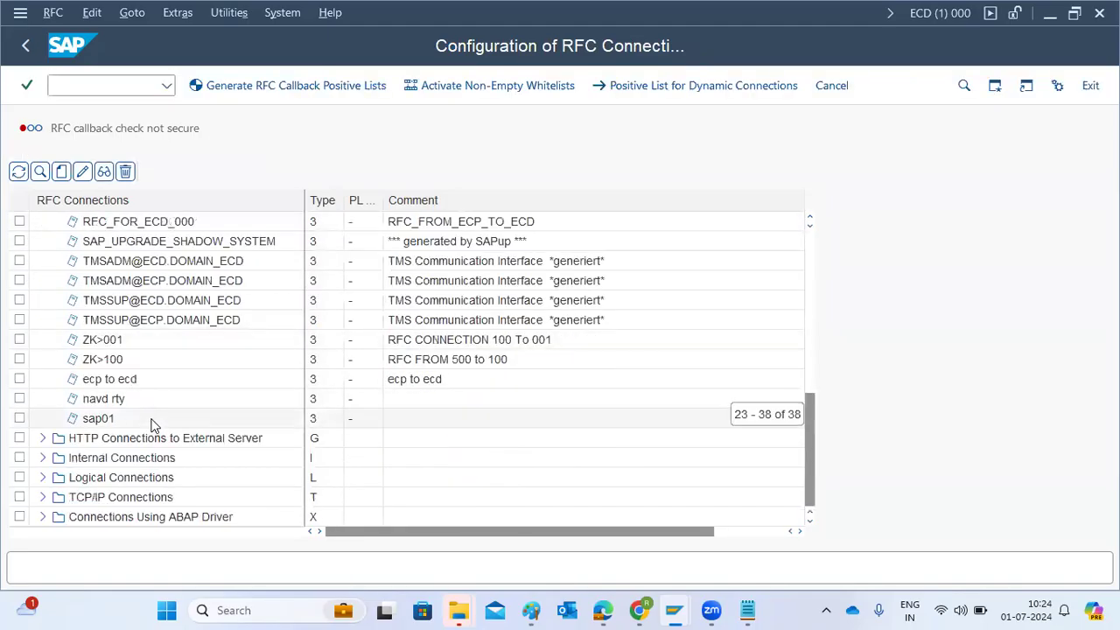
{"action": "left_click", "coordinate": [194, 261]}
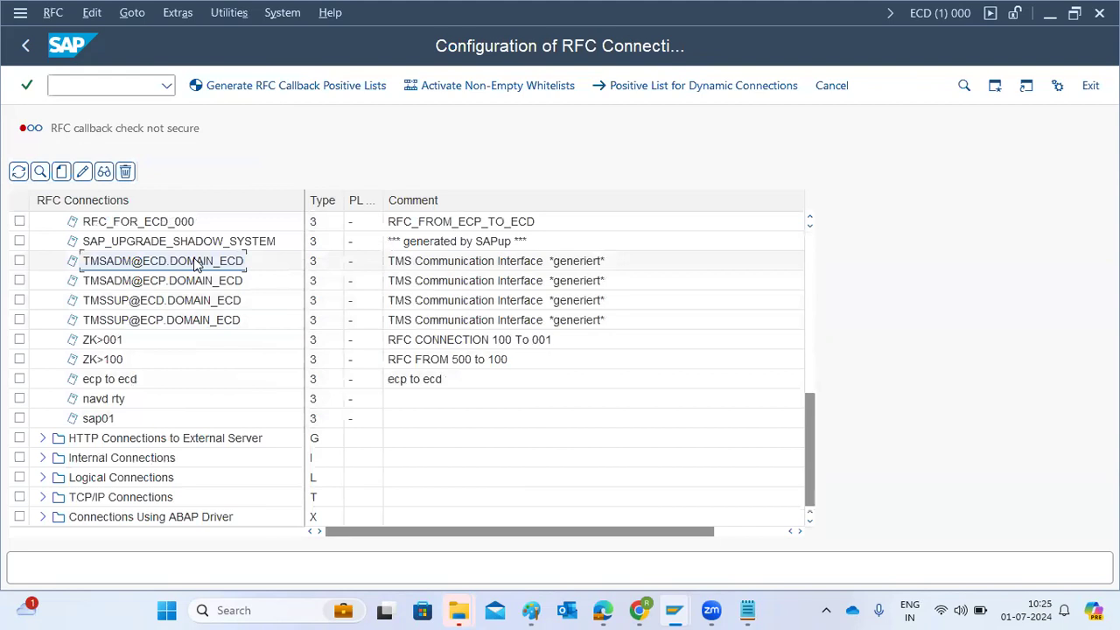
{"action": "left_click", "coordinate": [105, 301]}
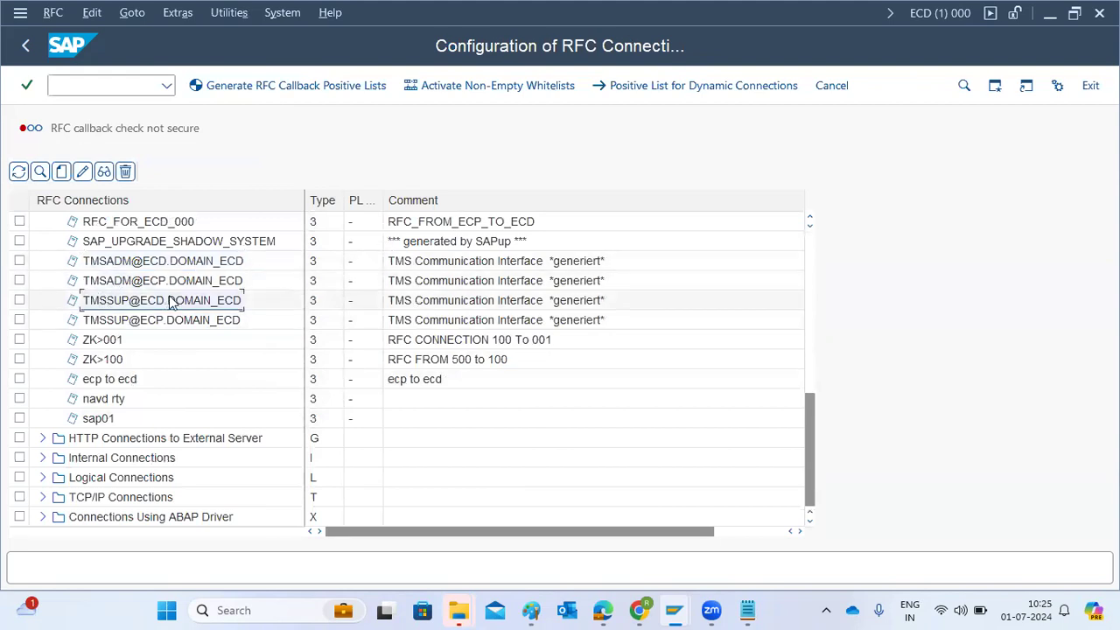
{"action": "left_click", "coordinate": [147, 282]}
{"action": "left_click", "coordinate": [133, 321]}
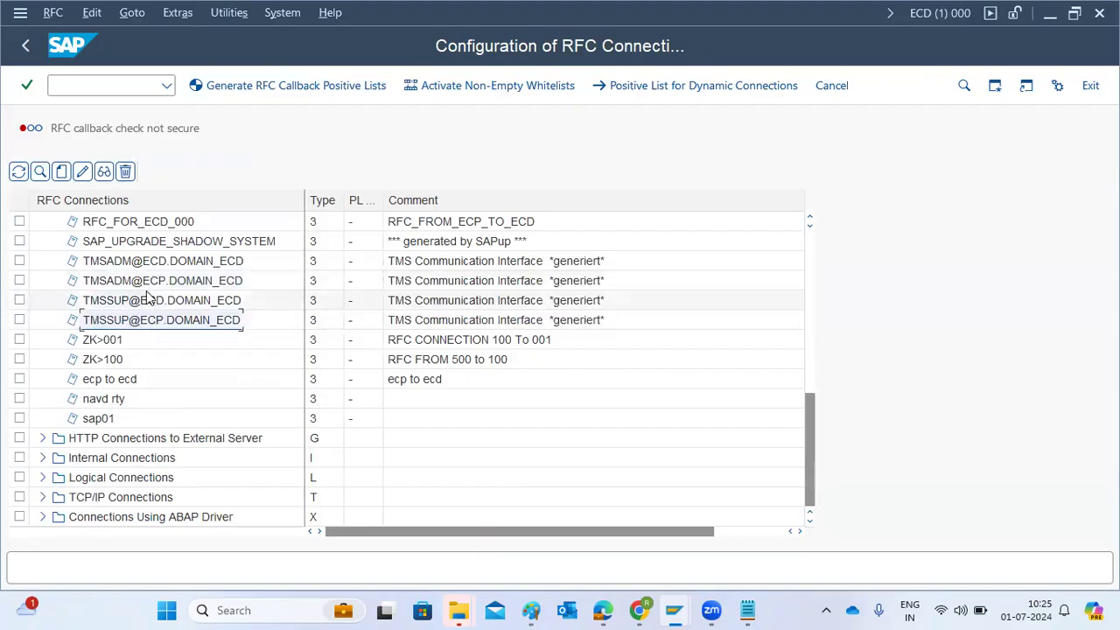
{"action": "double_click", "coordinate": [147, 282]}
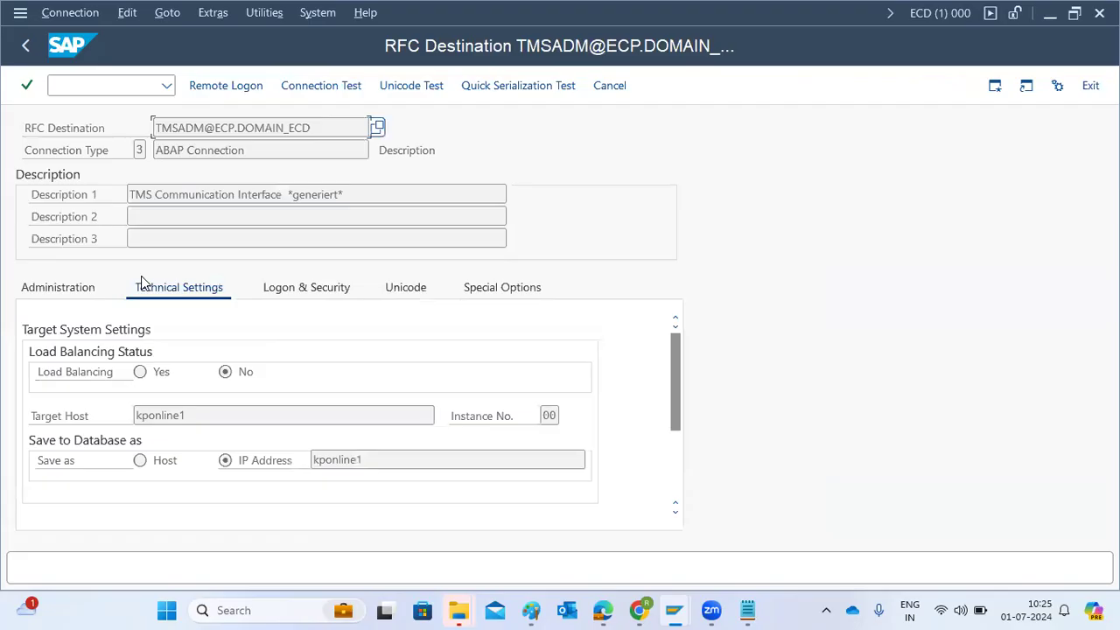
{"action": "left_click", "coordinate": [281, 291]}
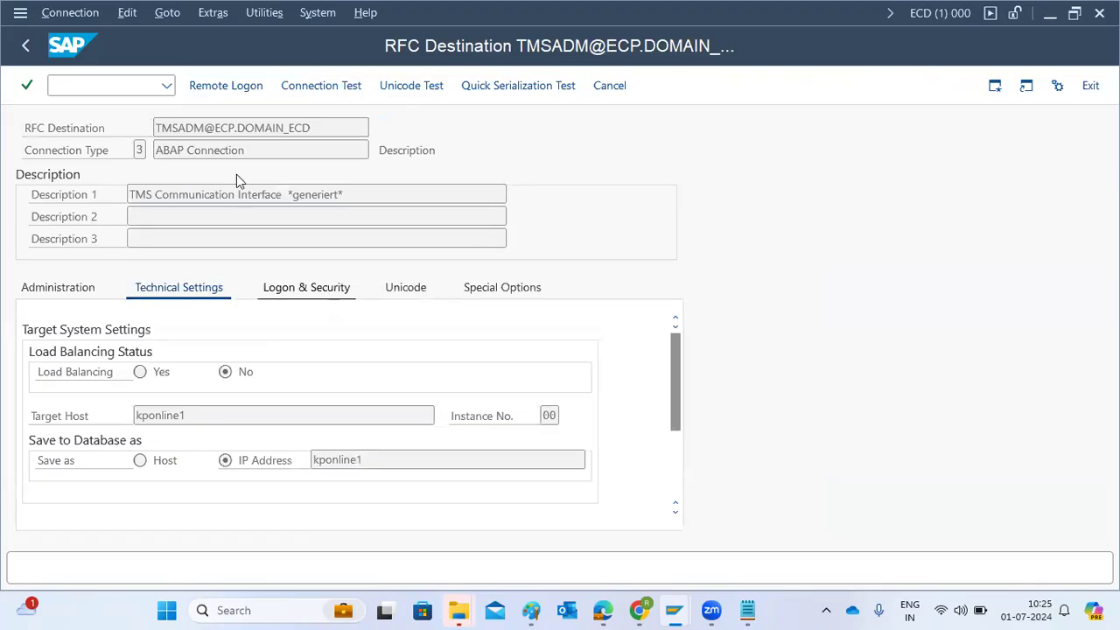
{"action": "left_click", "coordinate": [315, 85]}
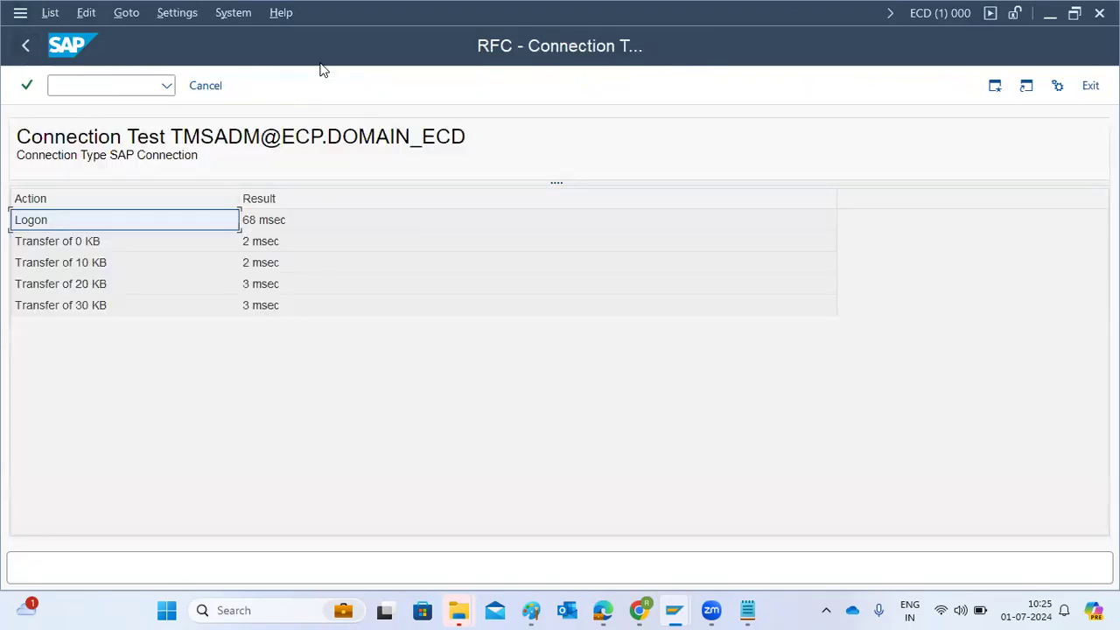
Check the Paint notes, refresh the RFC connection list in the NW1 session, and return to the ECD connection test
{"action": "left_click", "coordinate": [531, 610]}
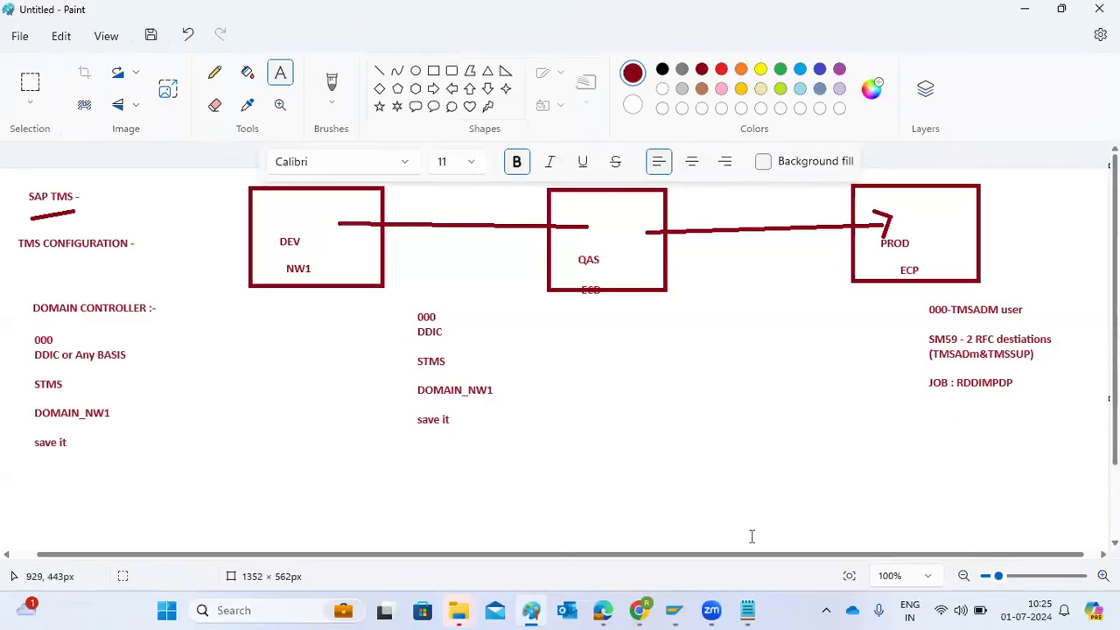
{"action": "mouse_move", "coordinate": [674, 610]}
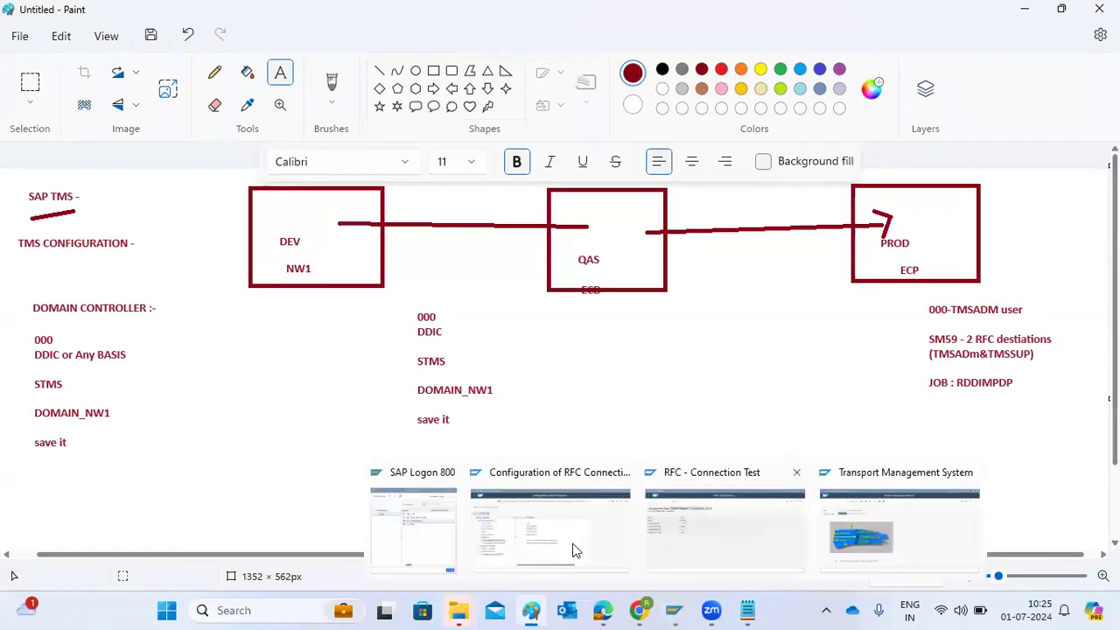
{"action": "left_click", "coordinate": [532, 524]}
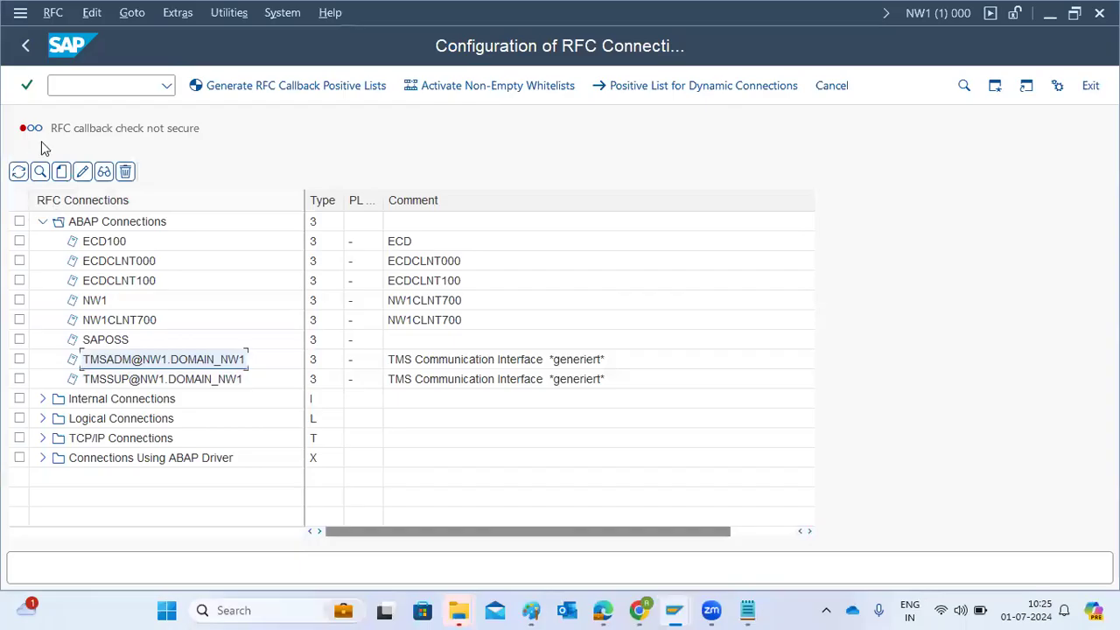
{"action": "left_click", "coordinate": [18, 172]}
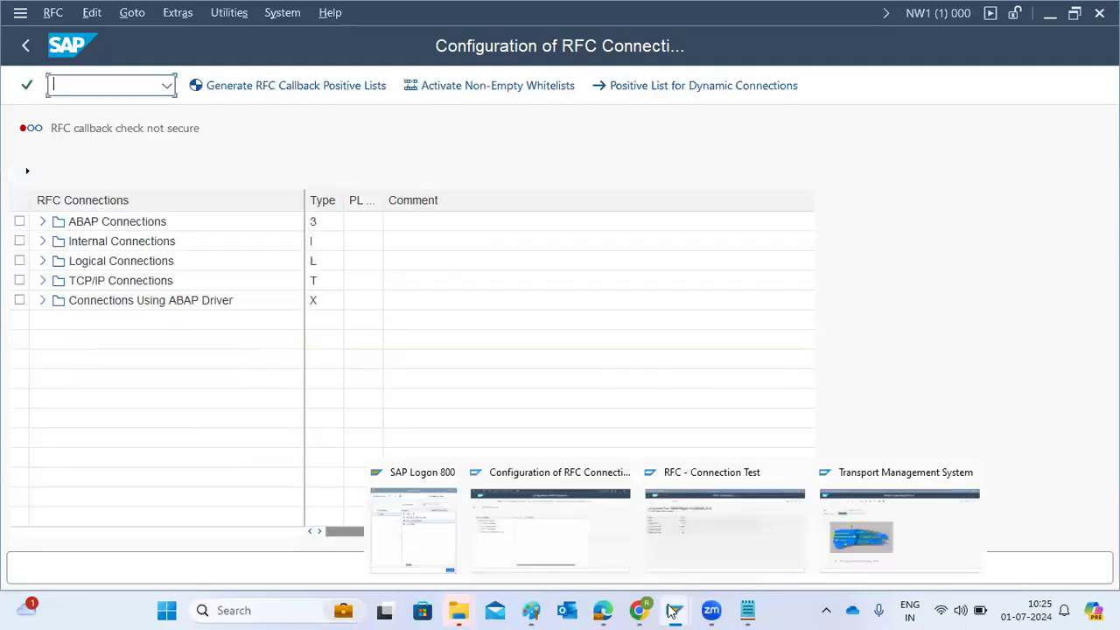
{"action": "left_click", "coordinate": [700, 525]}
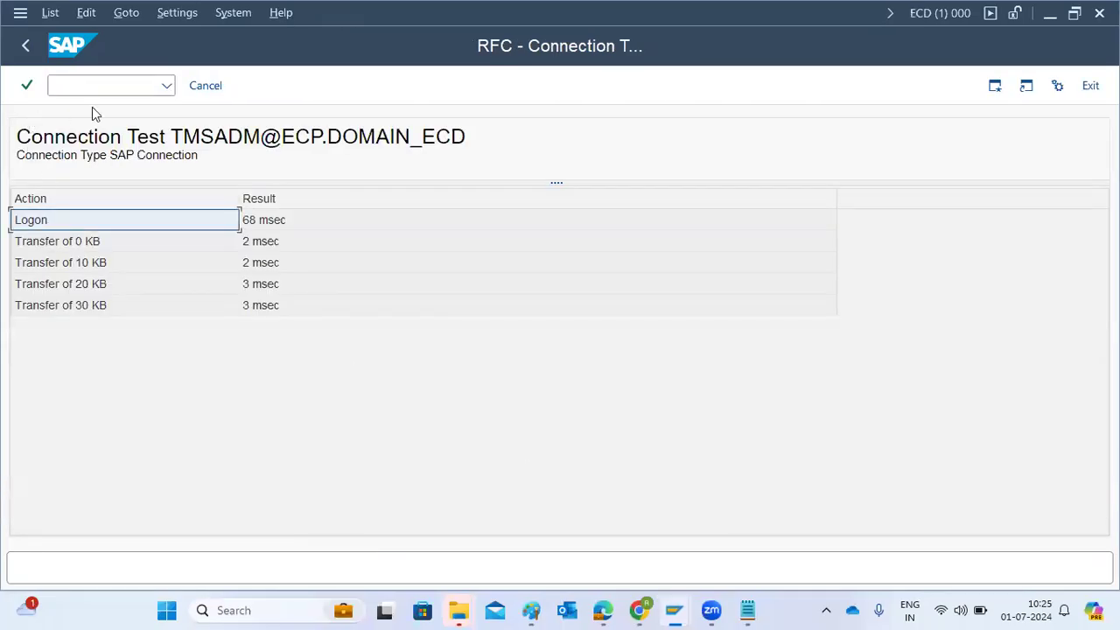
{"action": "left_click", "coordinate": [195, 90]}
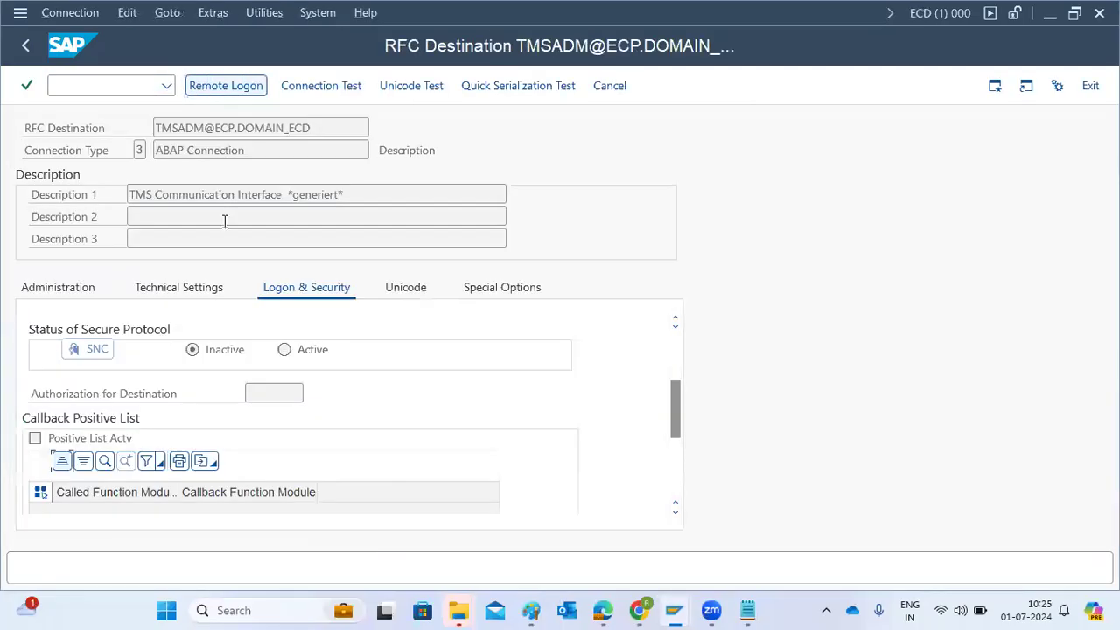
{"action": "left_click", "coordinate": [29, 50]}
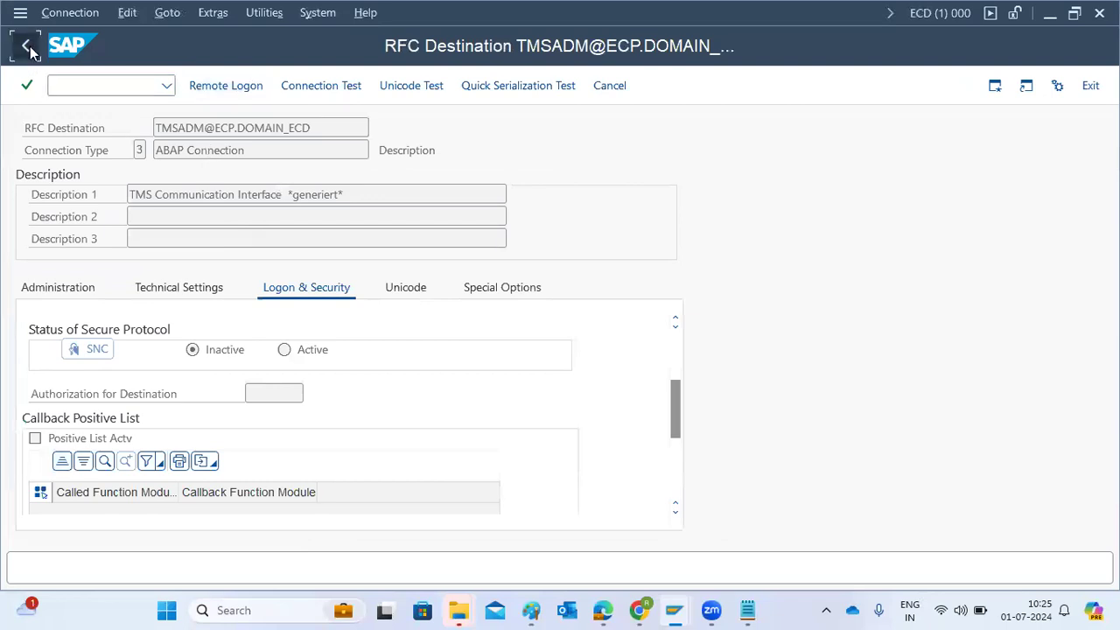
{"action": "left_click", "coordinate": [157, 261]}
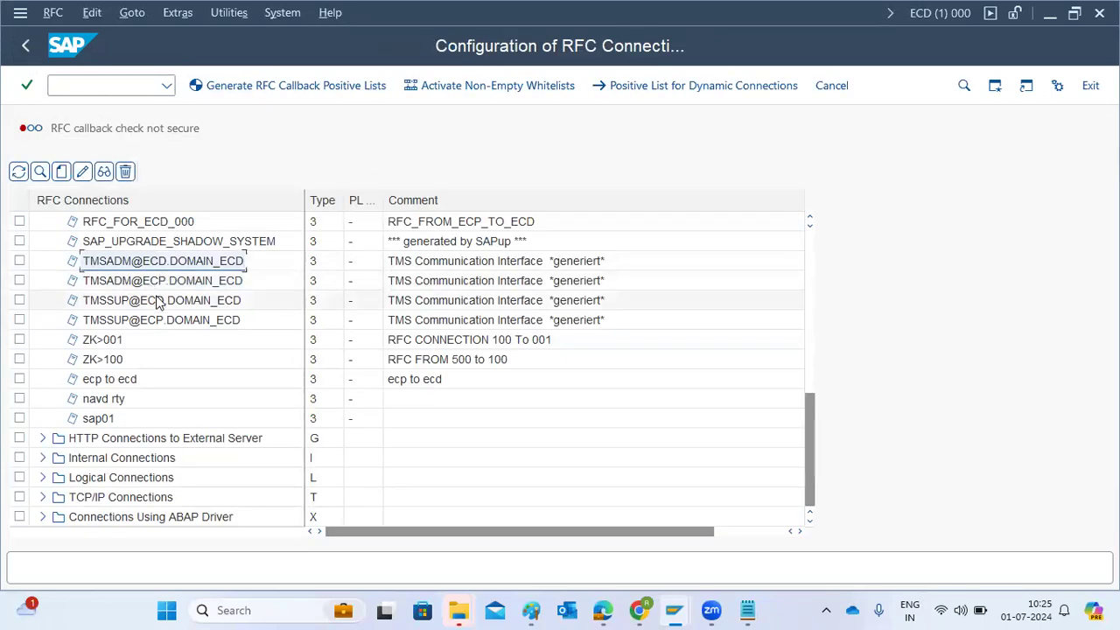
{"action": "scroll", "coordinate": [158, 300], "scroll_direction": "up", "scroll_amount": 8}
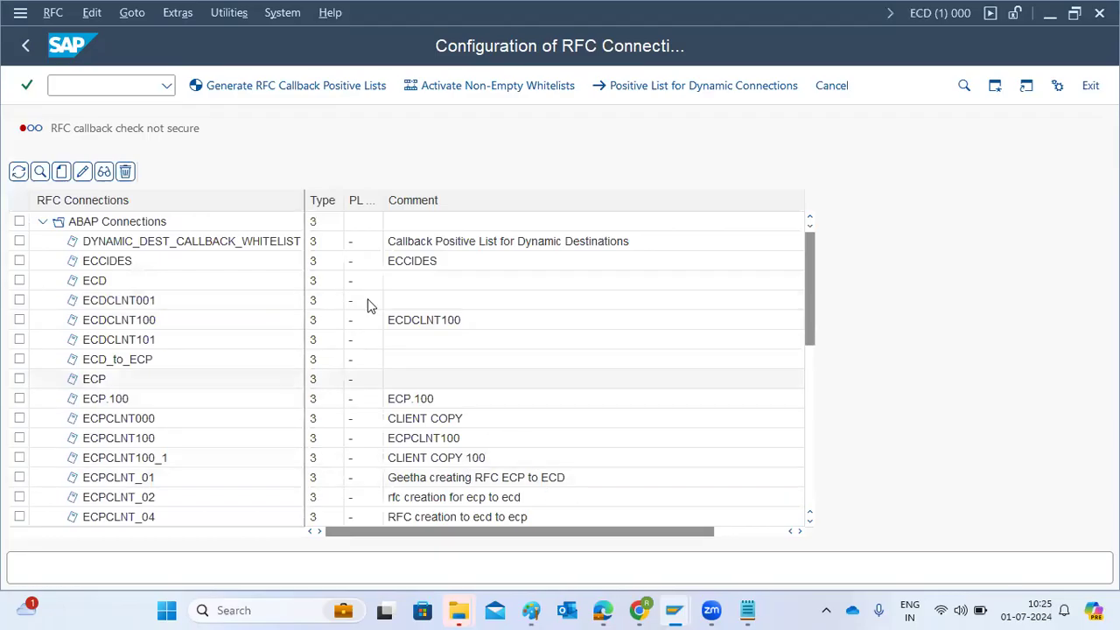
{"action": "left_click", "coordinate": [26, 47]}
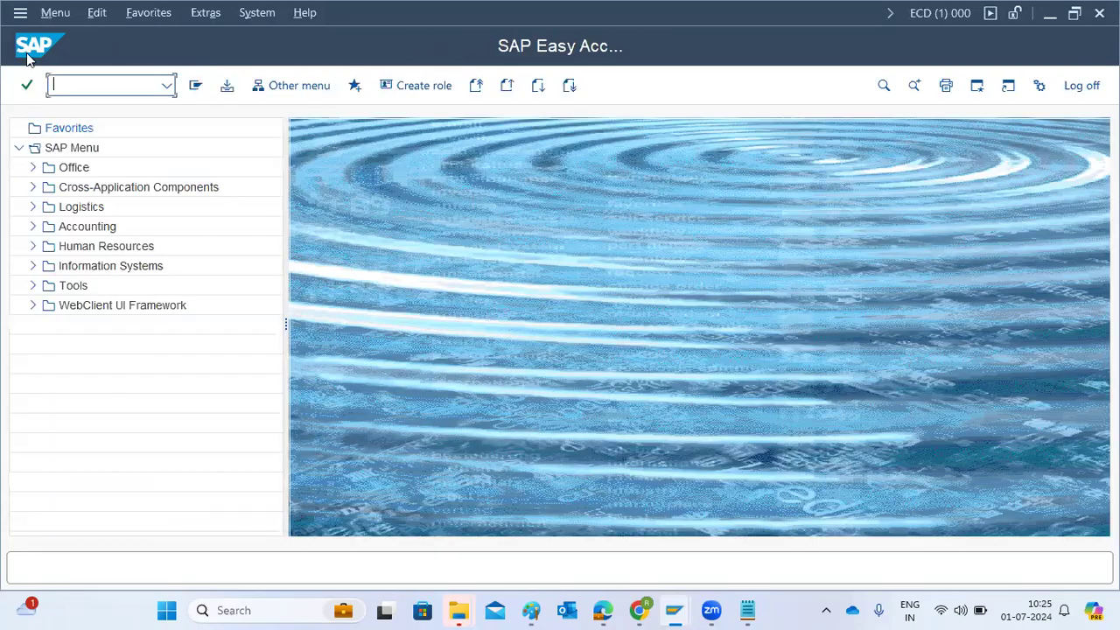
Switch to Paint and add the text note "STMS -000" between the DEV and QAS configuration notes
{"action": "left_click", "coordinate": [532, 610]}
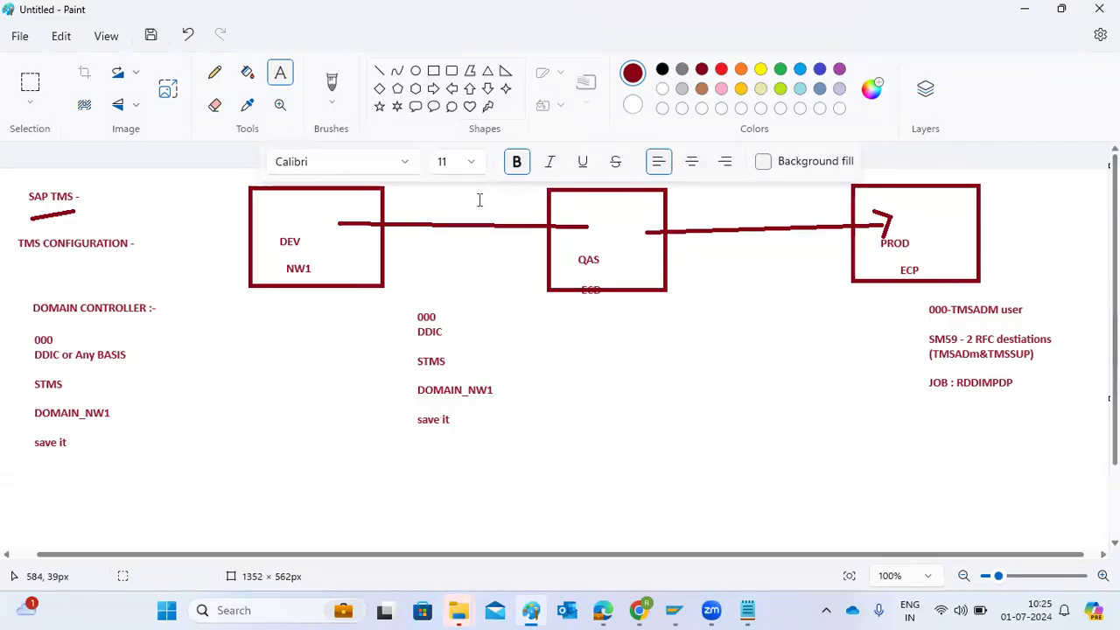
{"action": "left_click_drag", "start_coordinate": [189, 390], "coordinate": [402, 450]}
{"action": "left_click_drag", "start_coordinate": [469, 467], "coordinate": [729, 490]}
{"action": "type", "text": "STMS -000"}
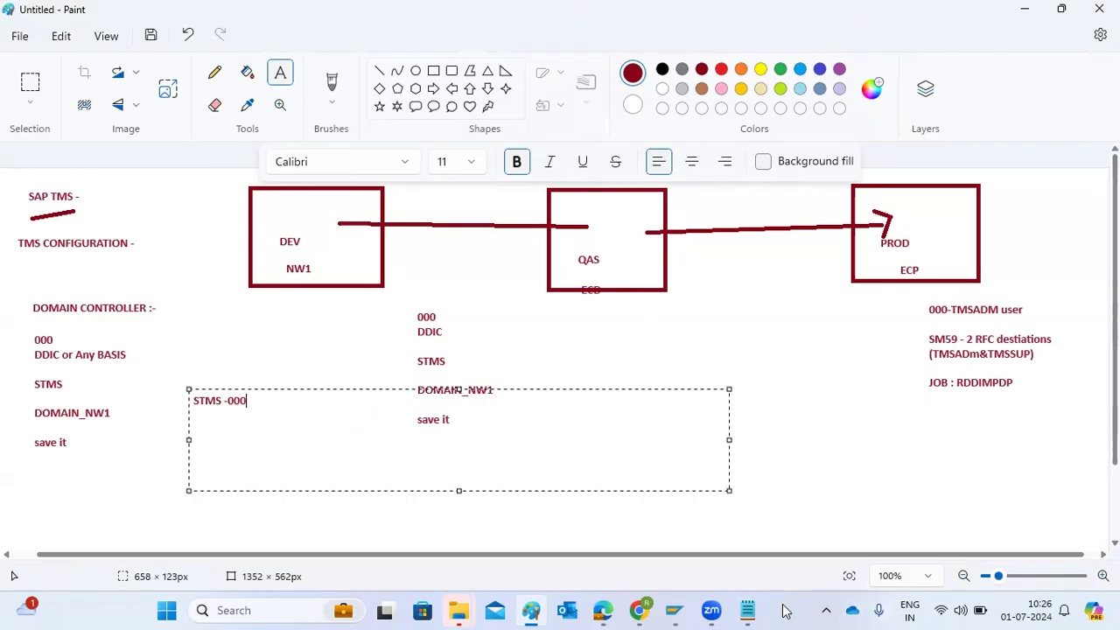
Switch to the ECP session, open the RFC connections configuration, and return to SAP Easy Access
{"action": "mouse_move", "coordinate": [631, 610]}
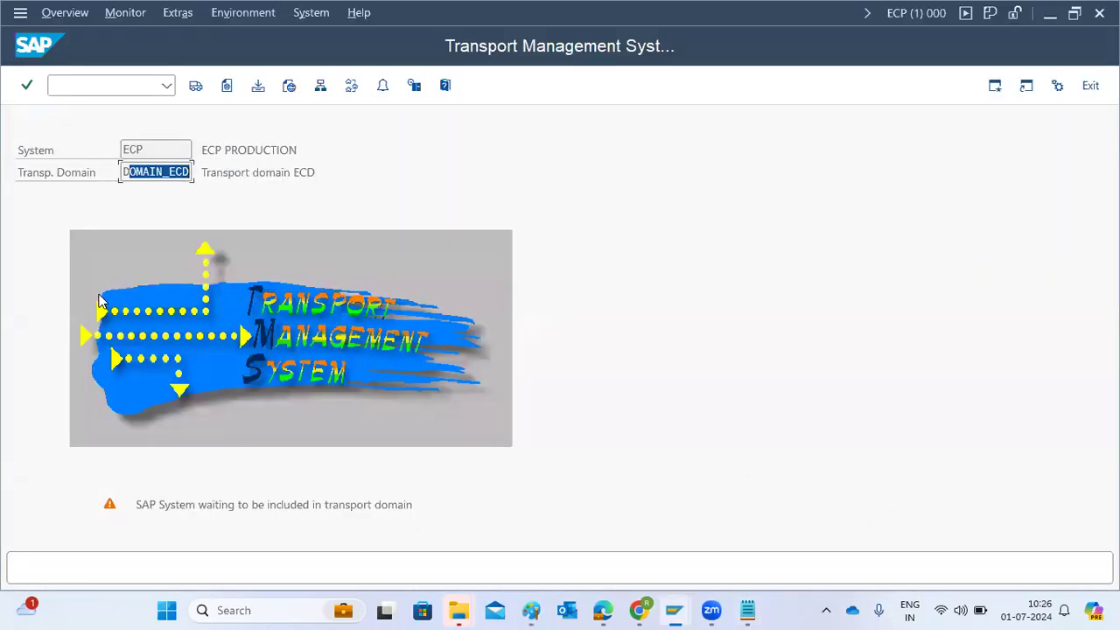
{"action": "left_click", "coordinate": [165, 85]}
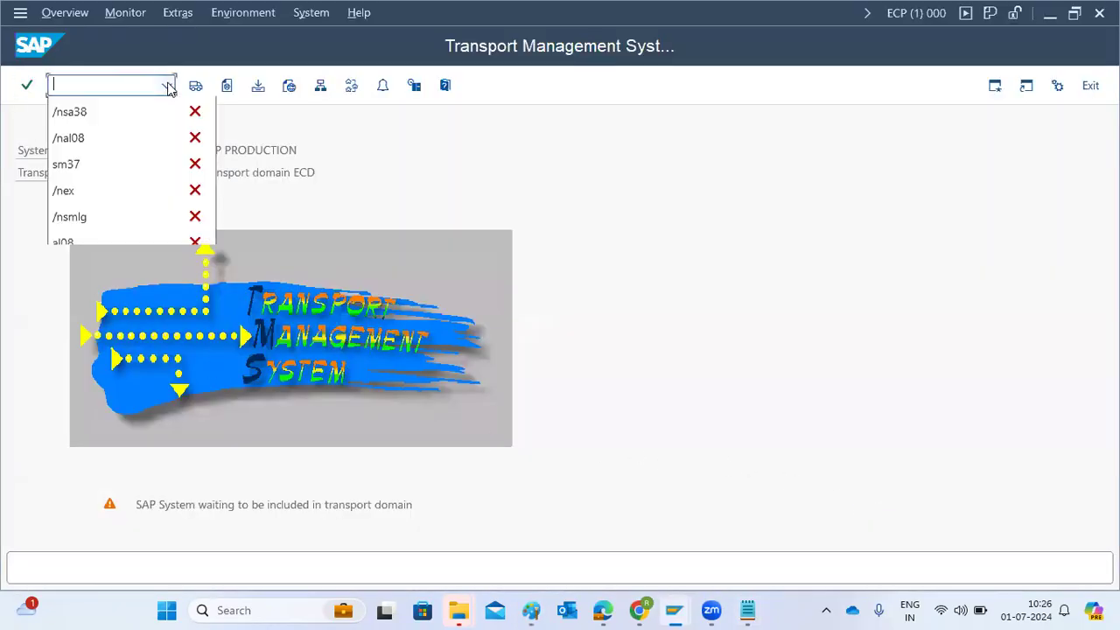
{"action": "left_click", "coordinate": [98, 112]}
{"action": "key", "text": "Return"}
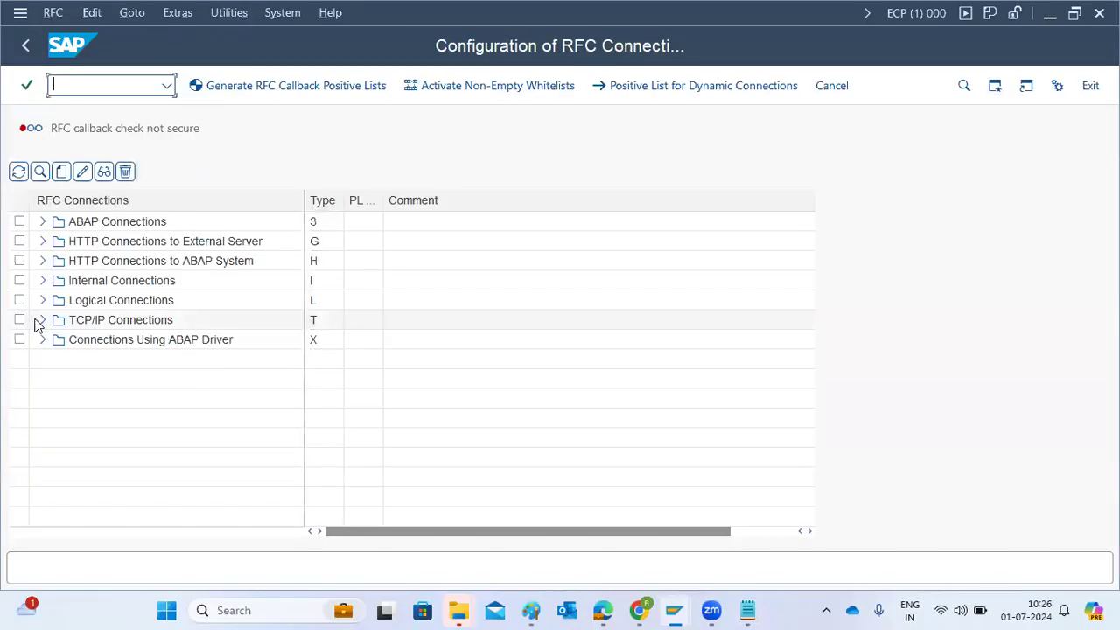
{"action": "left_click", "coordinate": [28, 48]}
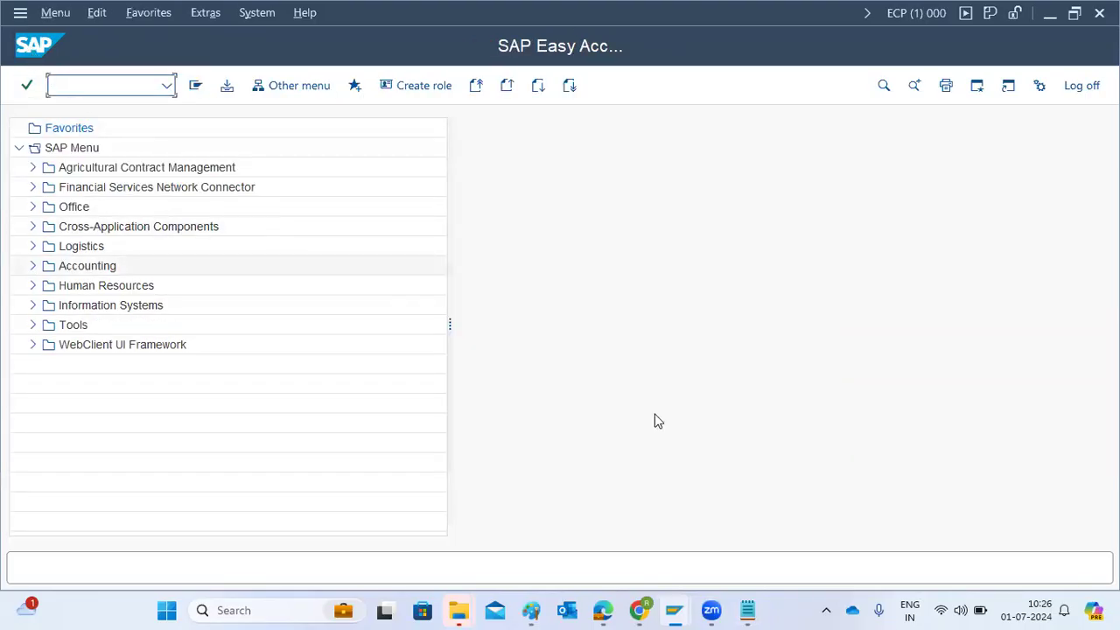
Switch to Paint and add "TRANSPORT LAYERS" and "TRANSPORT ROUTES" as two lines below the existing notes in font size 18
{"action": "mouse_move", "coordinate": [672, 609]}
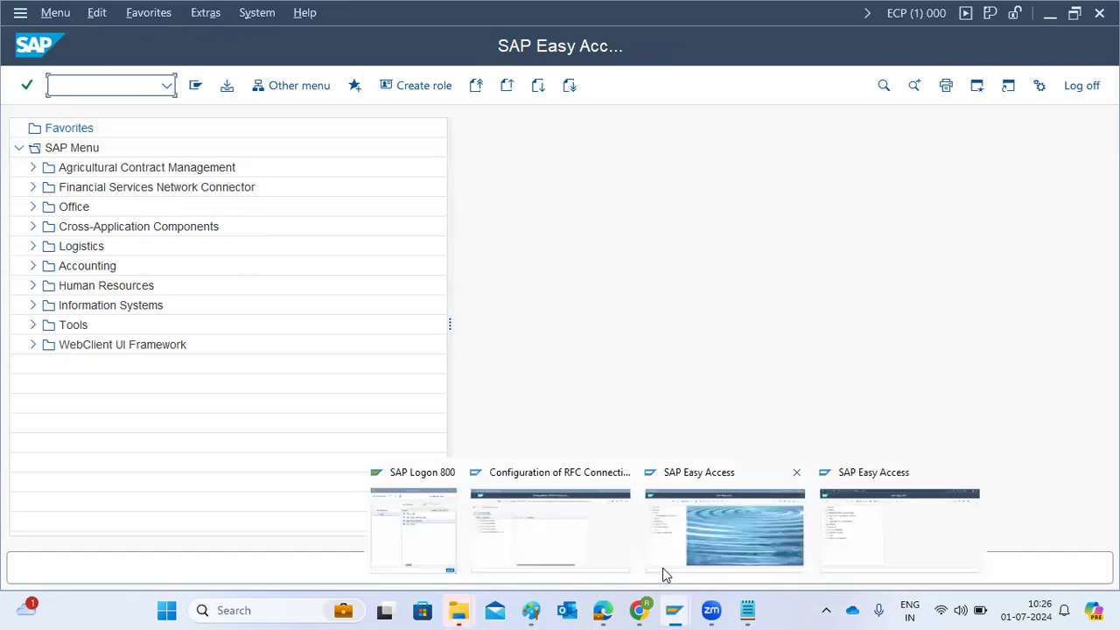
{"action": "left_click", "coordinate": [531, 610]}
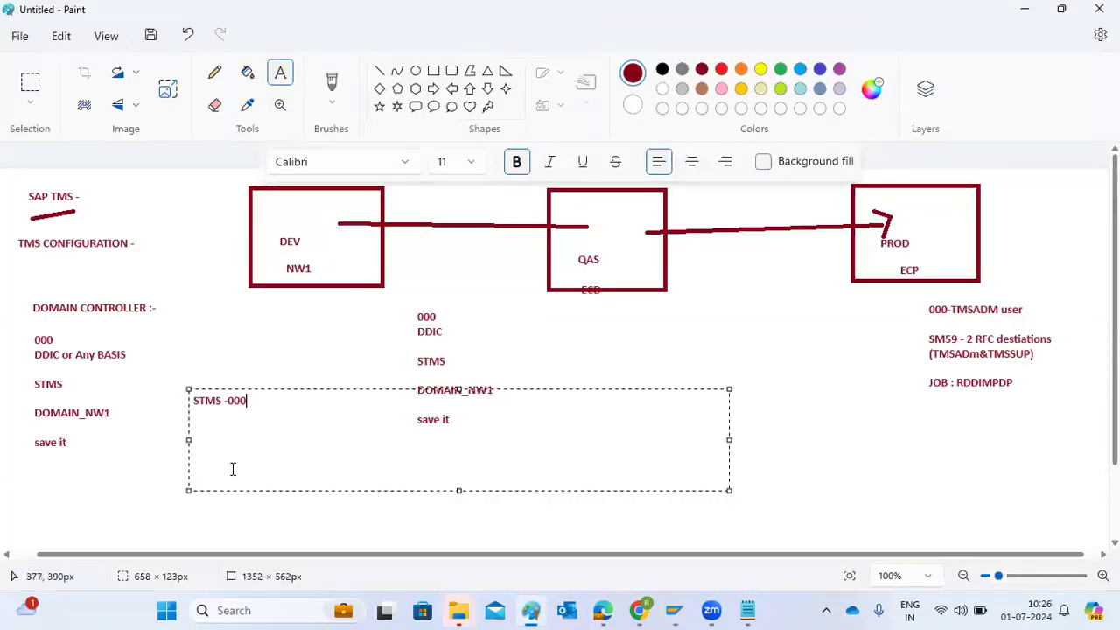
{"action": "left_click", "coordinate": [157, 467]}
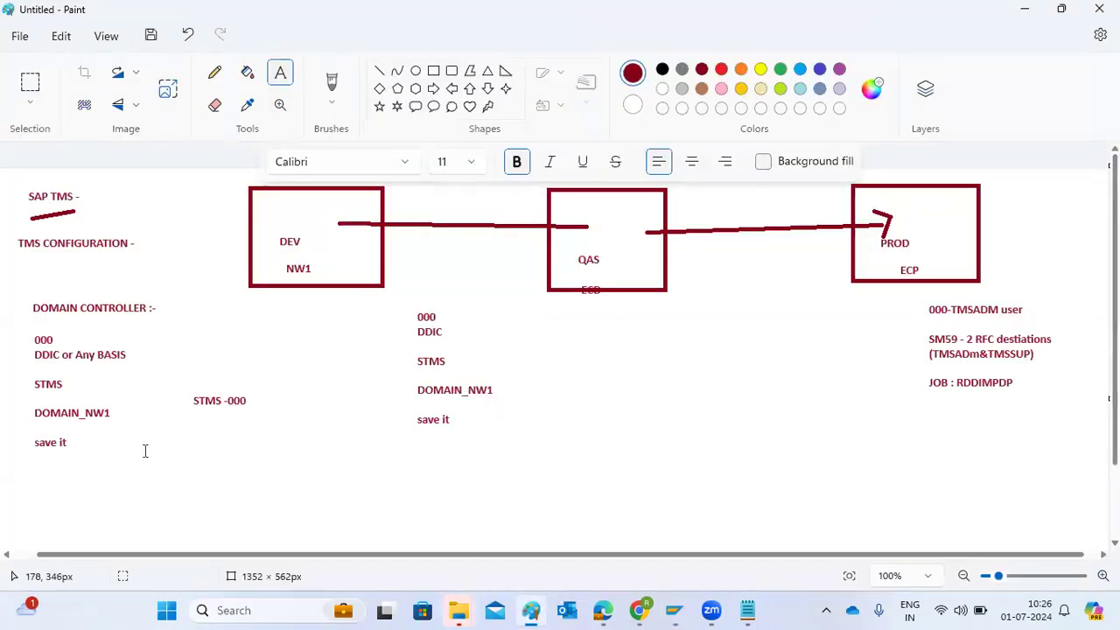
{"action": "left_click_drag", "start_coordinate": [86, 442], "coordinate": [272, 499]}
{"action": "left_click_drag", "start_coordinate": [472, 525], "coordinate": [940, 542]}
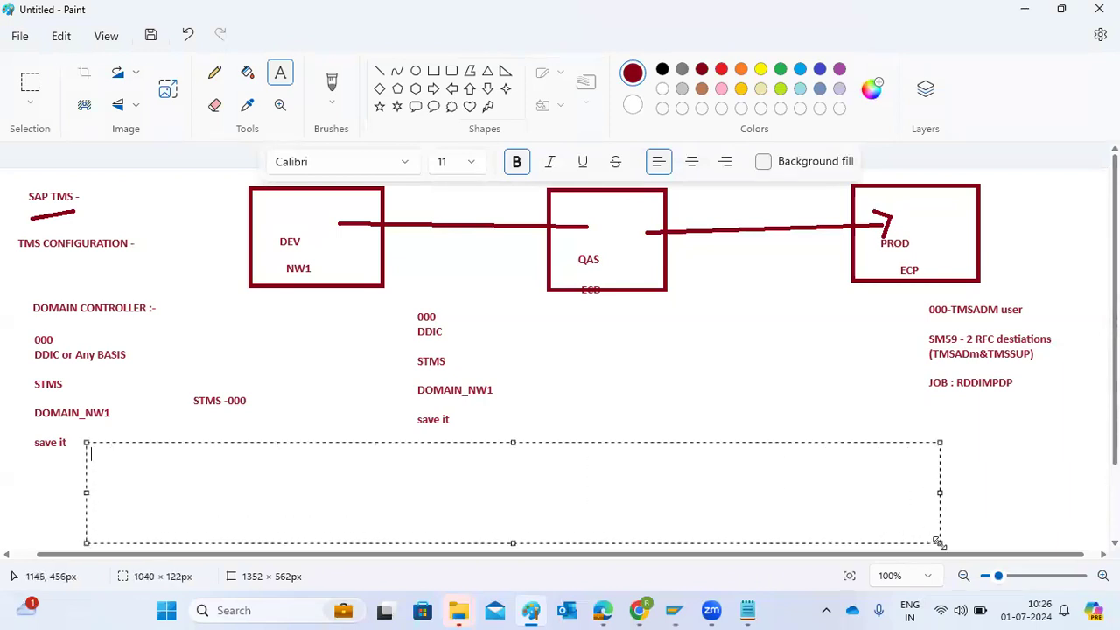
{"action": "left_click", "coordinate": [471, 163]}
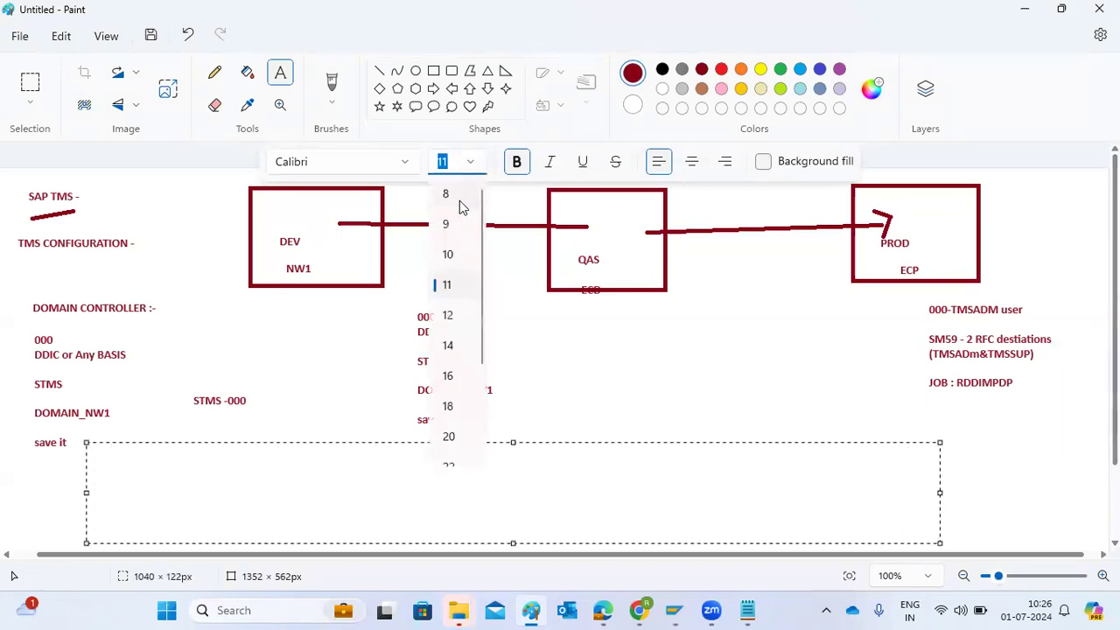
{"action": "left_click", "coordinate": [447, 407]}
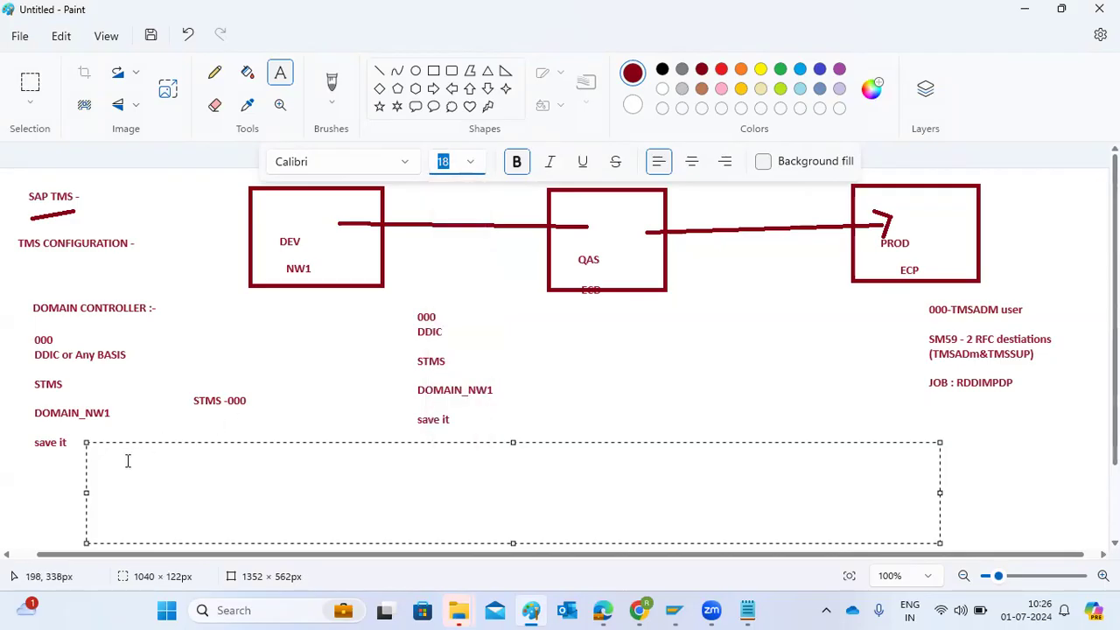
{"action": "type", "text": "TRANSPORT"}
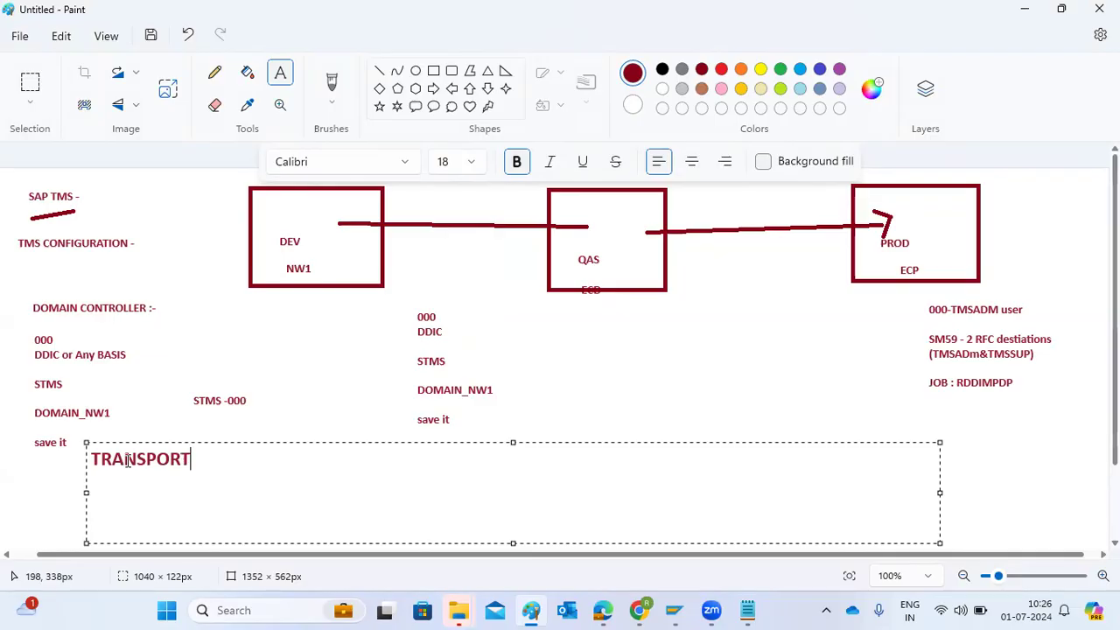
{"action": "type", "text": "LAYERS"}
{"action": "key", "text": "Return"}
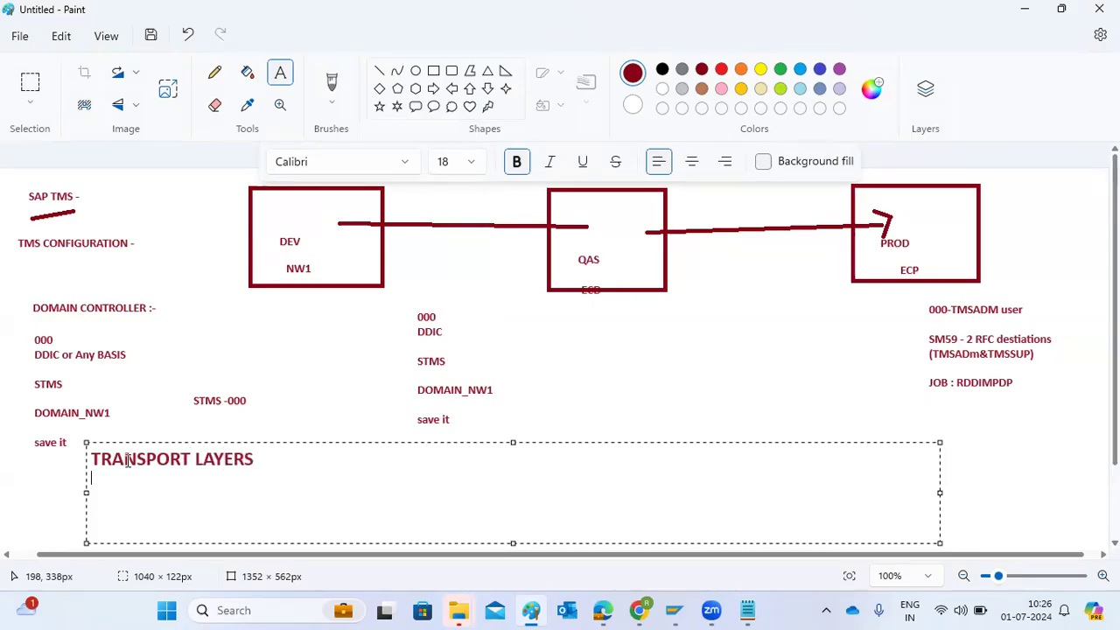
{"action": "type", "text": "TRANSPOR"}
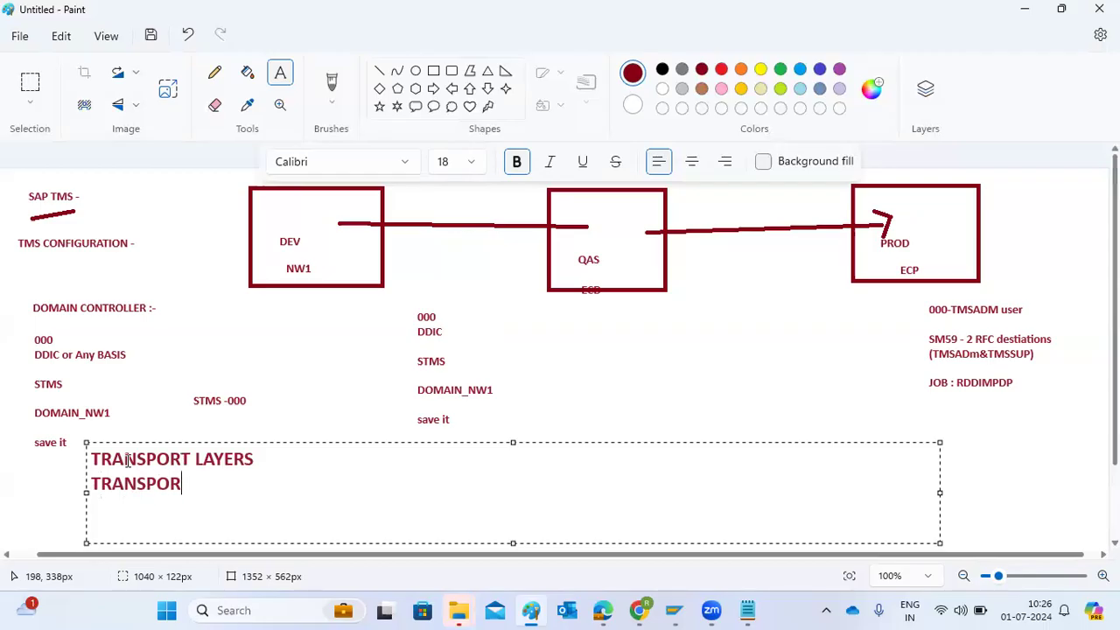
{"action": "type", "text": "T ROUTES"}
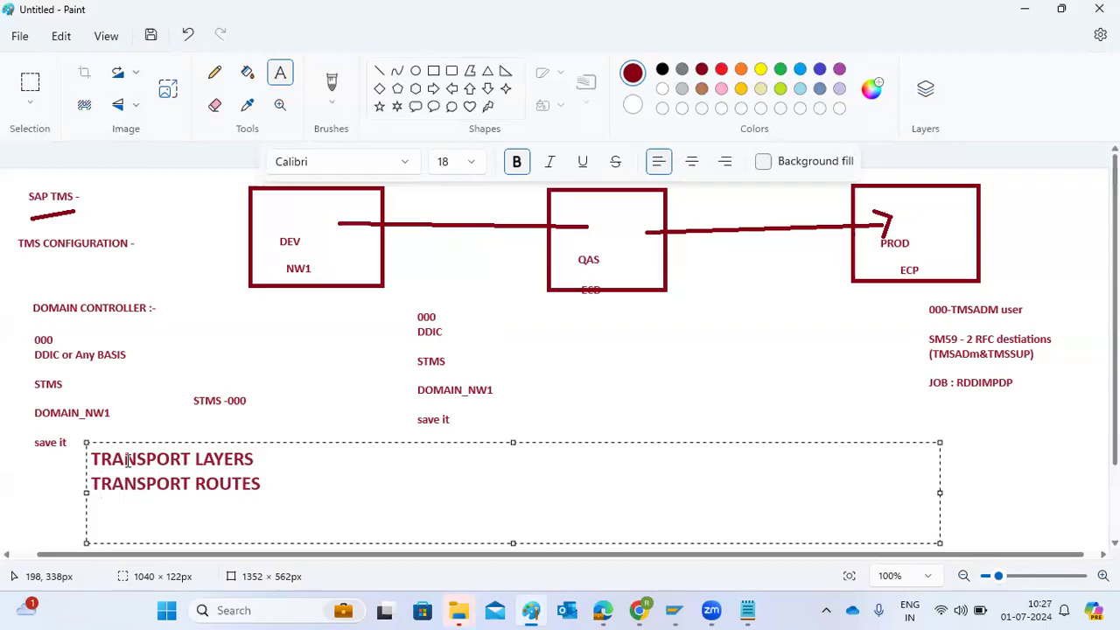
Append ":2 typeso f SAp & ZSID" to the TRANSPORT LAYERS line
{"action": "key", "text": "Up"}
{"action": "type", "text": ":2 typeso f SAp & "}
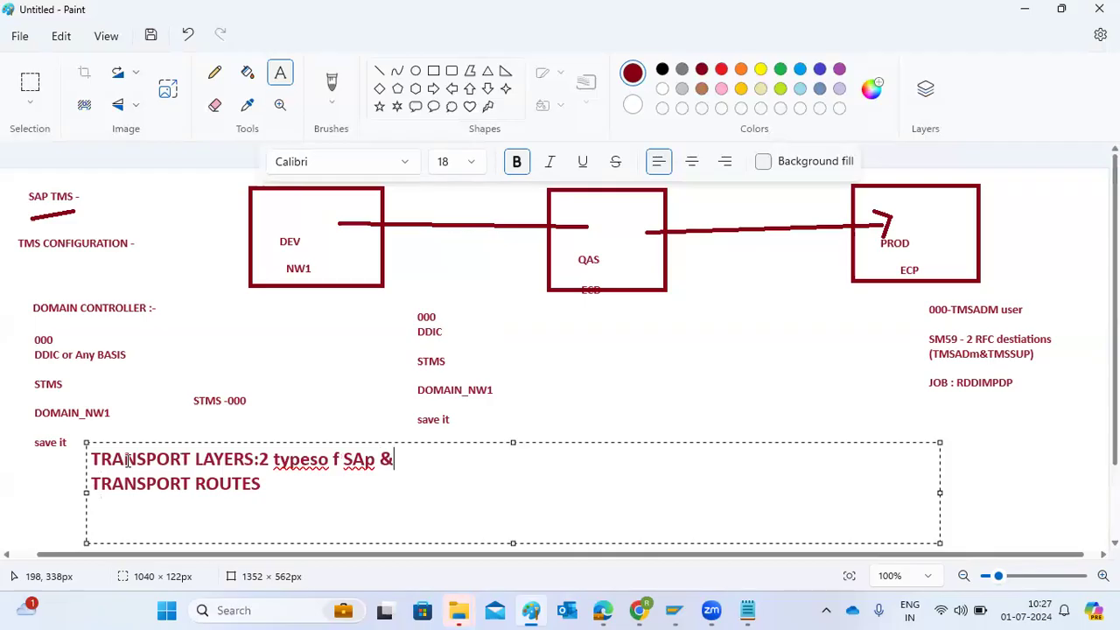
{"action": "type", "text": "ZSID"}
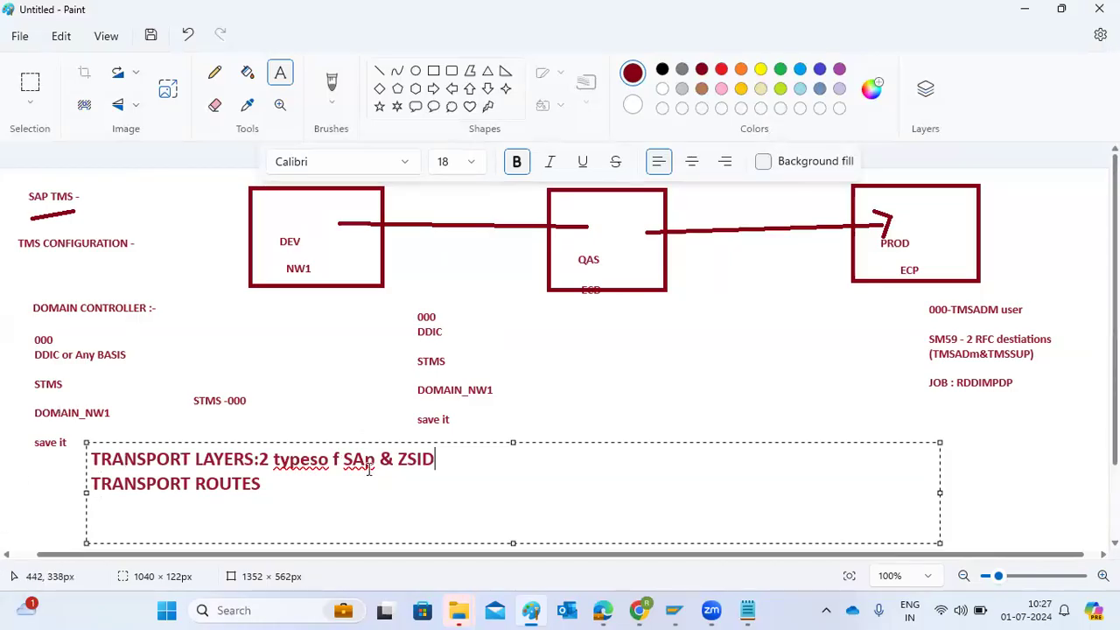
{"action": "left_click_drag", "start_coordinate": [341, 461], "coordinate": [368, 463]}
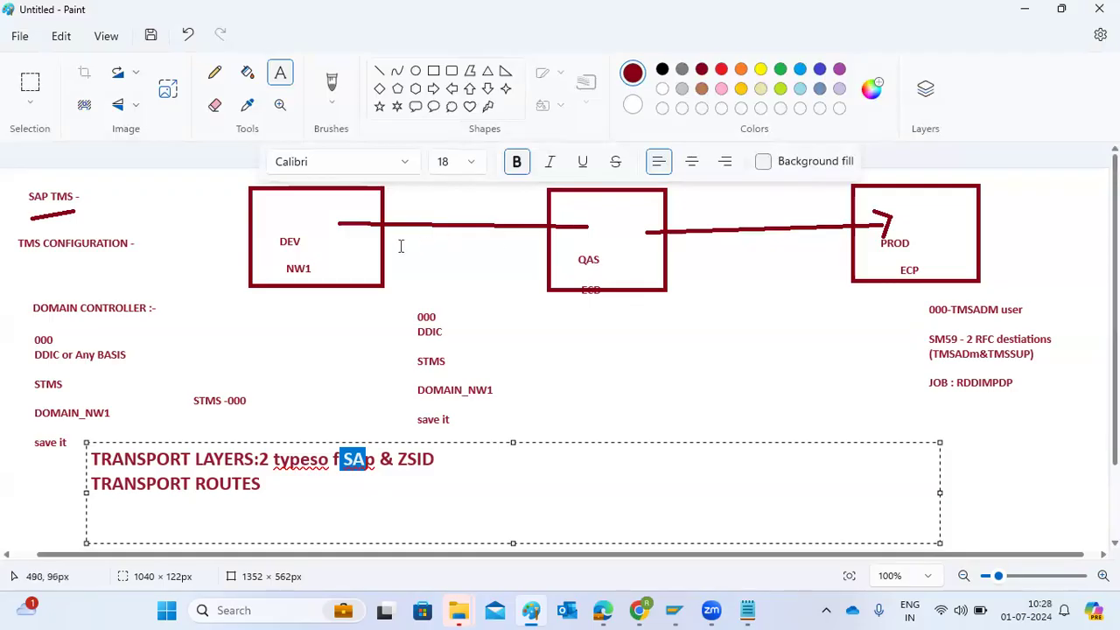
Add the labels "SAP" and "ZSID" on separate lines between the DEV and QAS boxes
{"action": "left_click", "coordinate": [409, 207]}
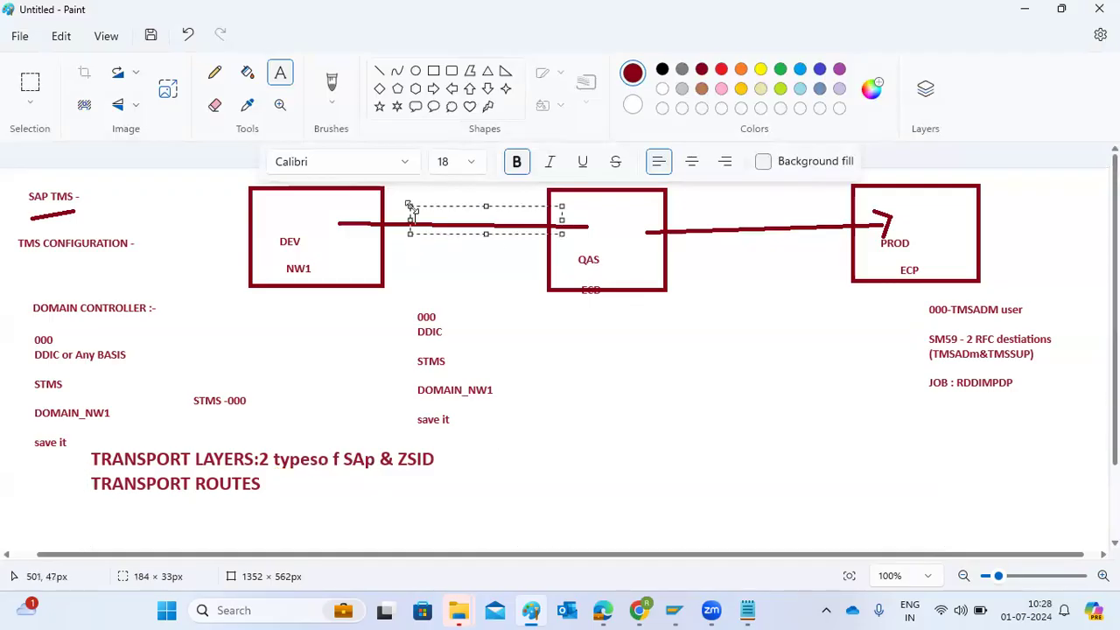
{"action": "type", "text": "SAP"}
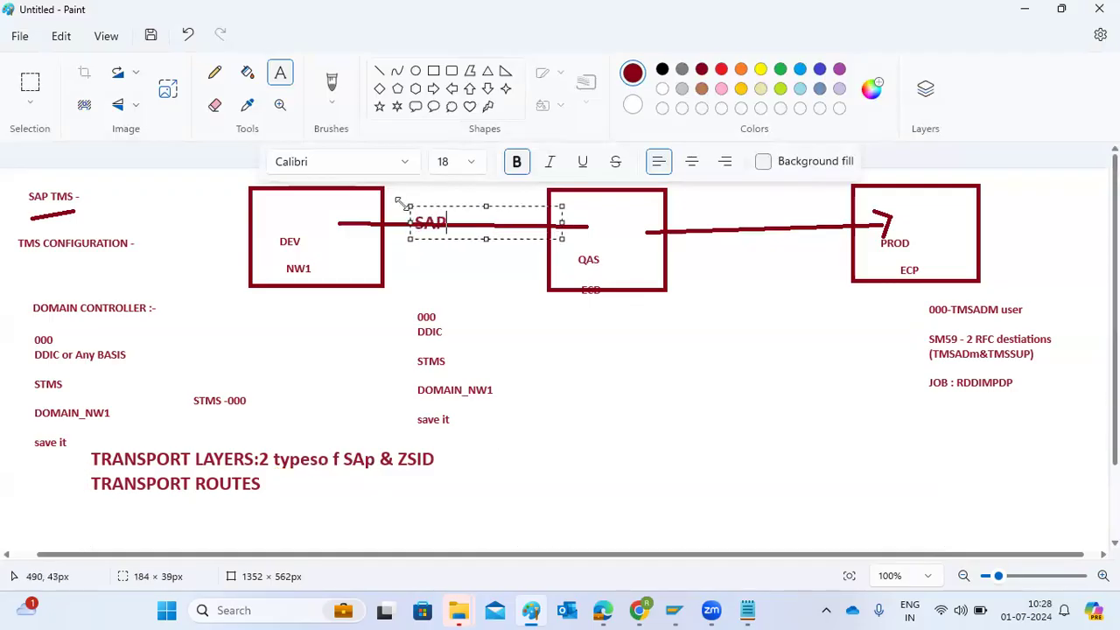
{"action": "left_click_drag", "start_coordinate": [412, 241], "coordinate": [404, 263]}
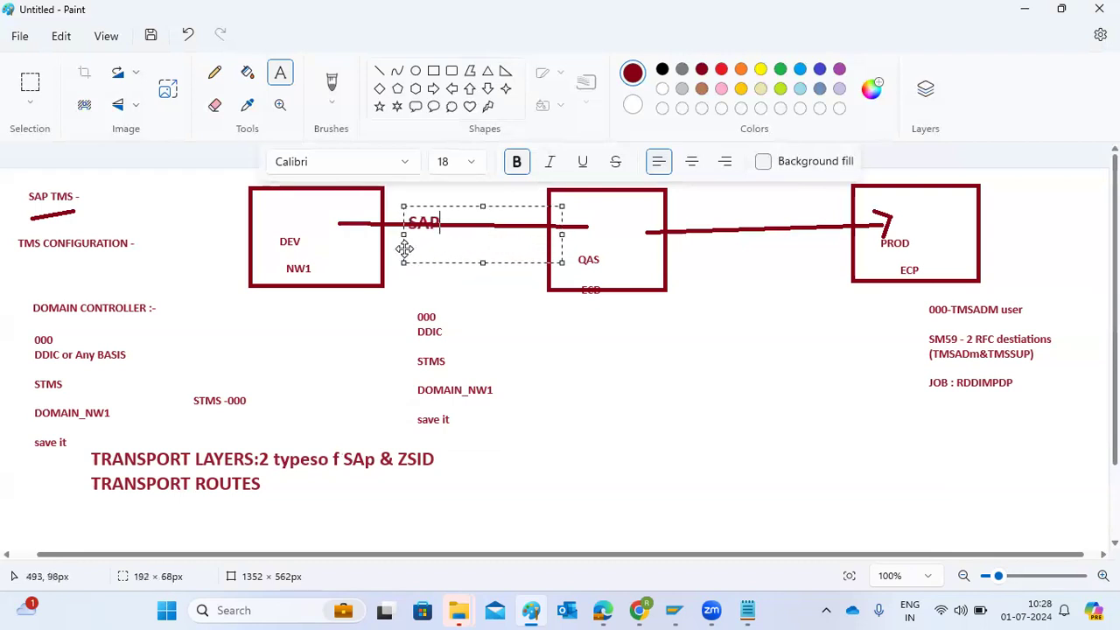
{"action": "key", "text": "Return"}
{"action": "key", "text": "Return"}
{"action": "type", "text": "ZSID"}
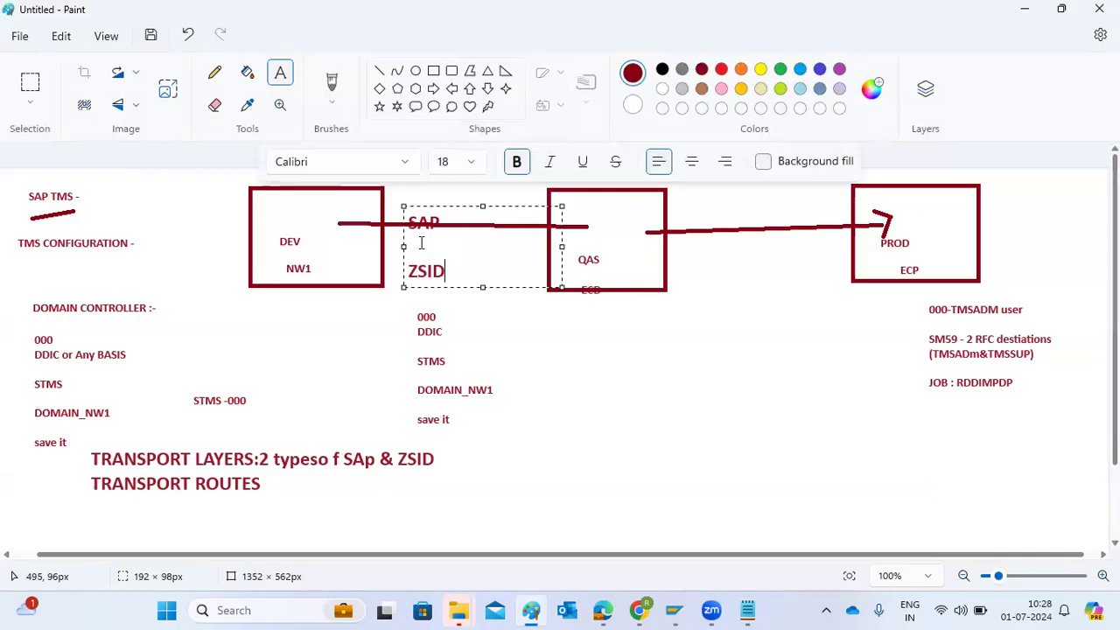
{"action": "left_click", "coordinate": [394, 328]}
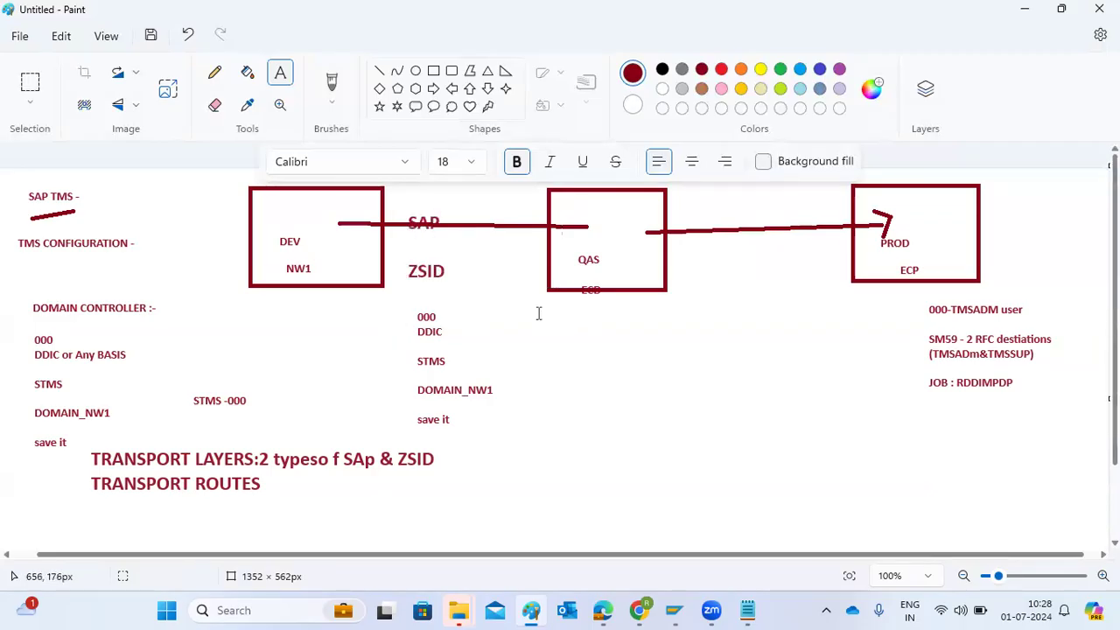
Add the lines "COSOLIDATION ROUTE" and "DELIVERY ROUTE" in a text box beneath the TRANSPORT ROUTES line
{"action": "left_click_drag", "start_coordinate": [538, 313], "coordinate": [912, 529]}
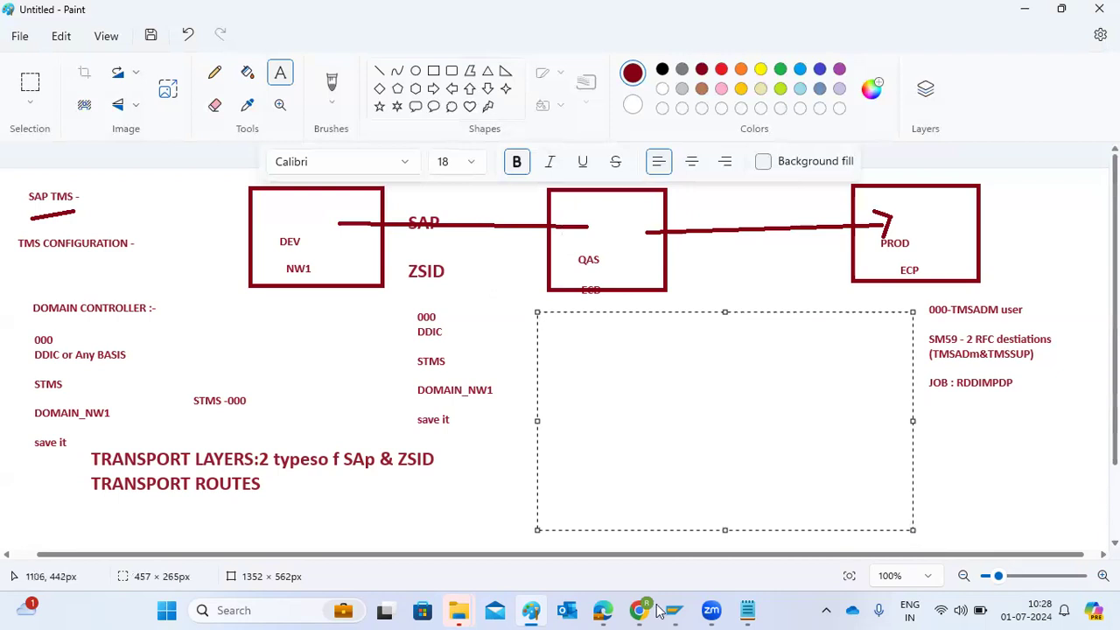
{"action": "left_click", "coordinate": [308, 525]}
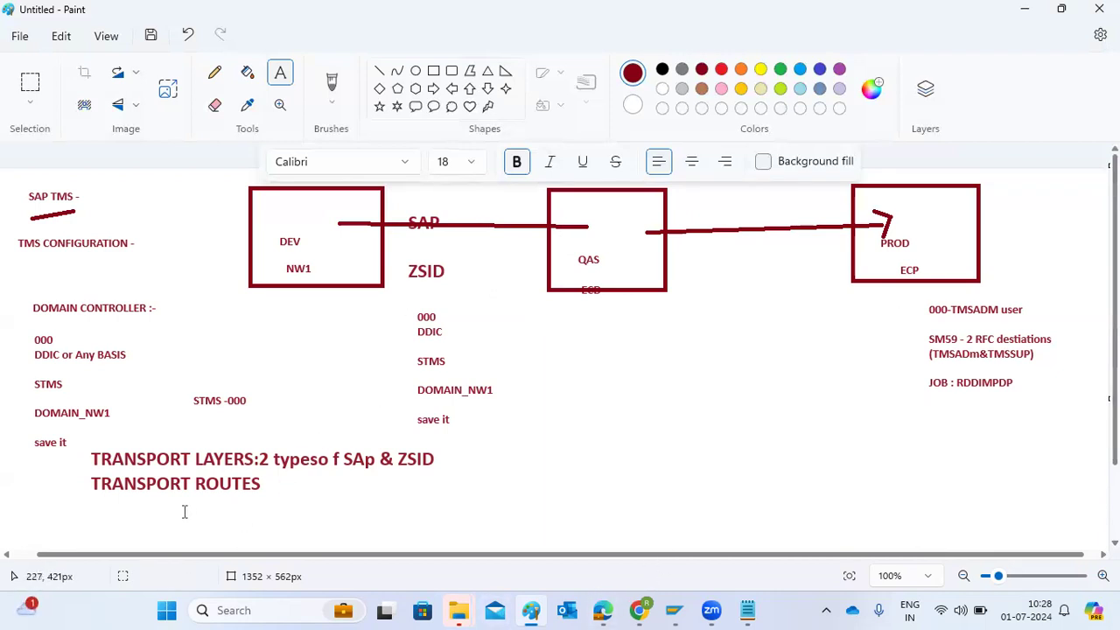
{"action": "left_click_drag", "start_coordinate": [173, 505], "coordinate": [610, 536]}
{"action": "type", "text": "COSOLIDA"}
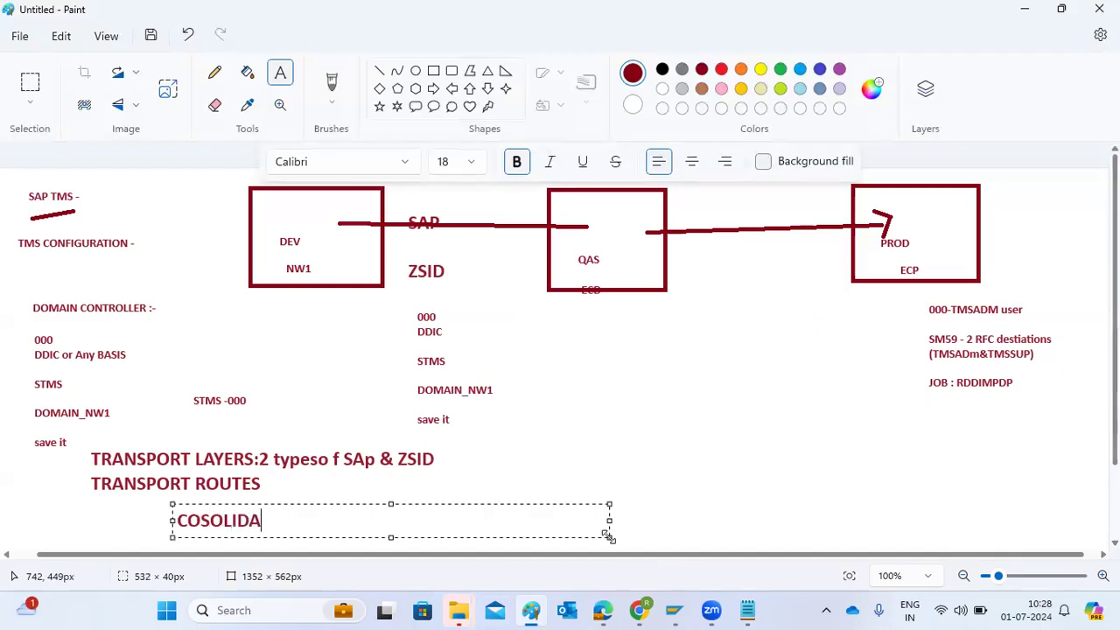
{"action": "type", "text": "TION ROUTE"}
{"action": "key", "text": "Return"}
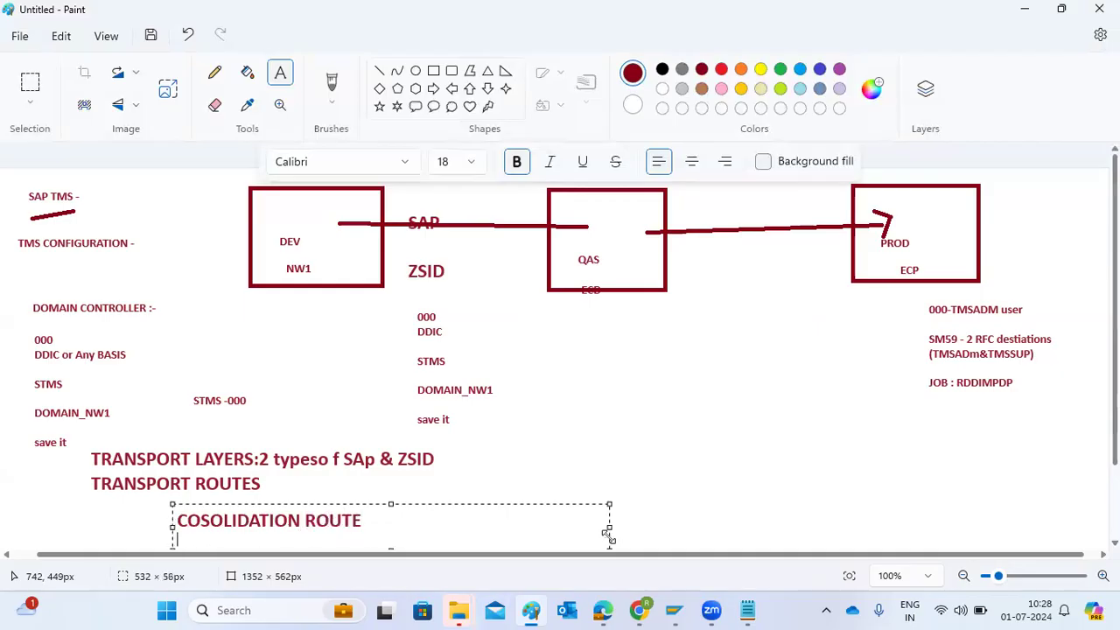
{"action": "type", "text": "DELIVER"}
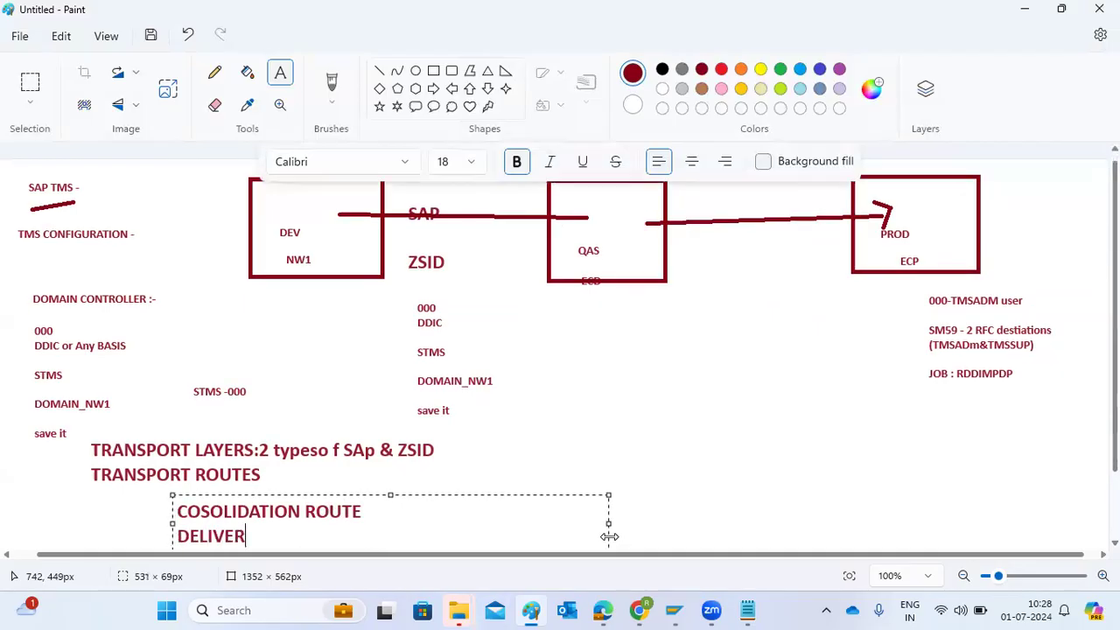
{"action": "type", "text": "Y ROUTE"}
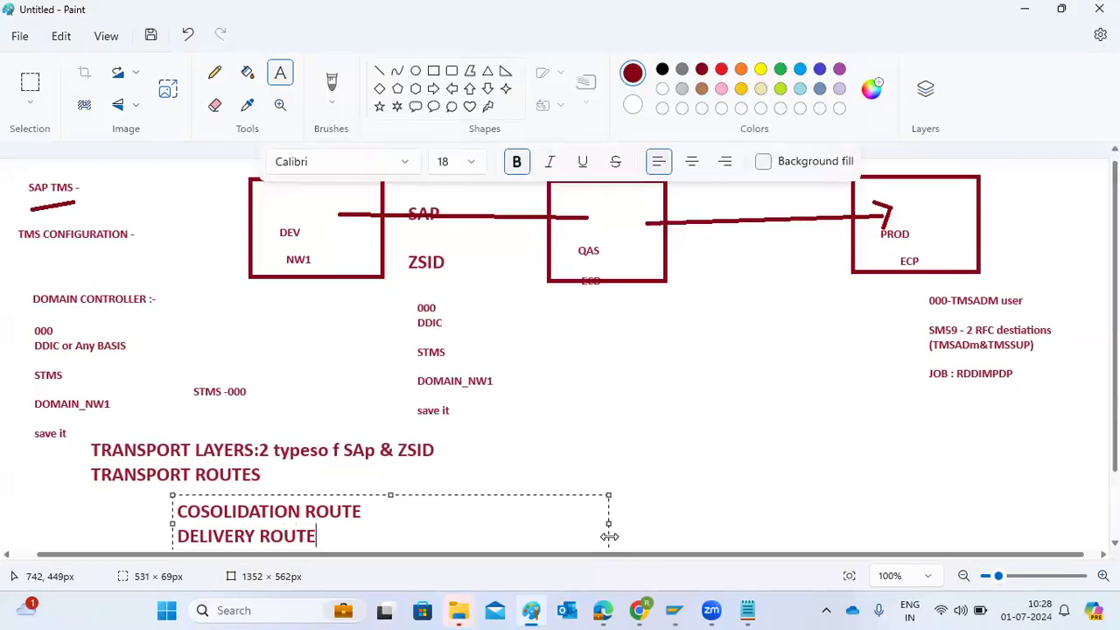
Narrow the route text box, then label the space between QAS and PROD "DELIVERY" and between DEV and QAS "CONSOLIDATION"
{"action": "left_click_drag", "start_coordinate": [610, 537], "coordinate": [414, 308]}
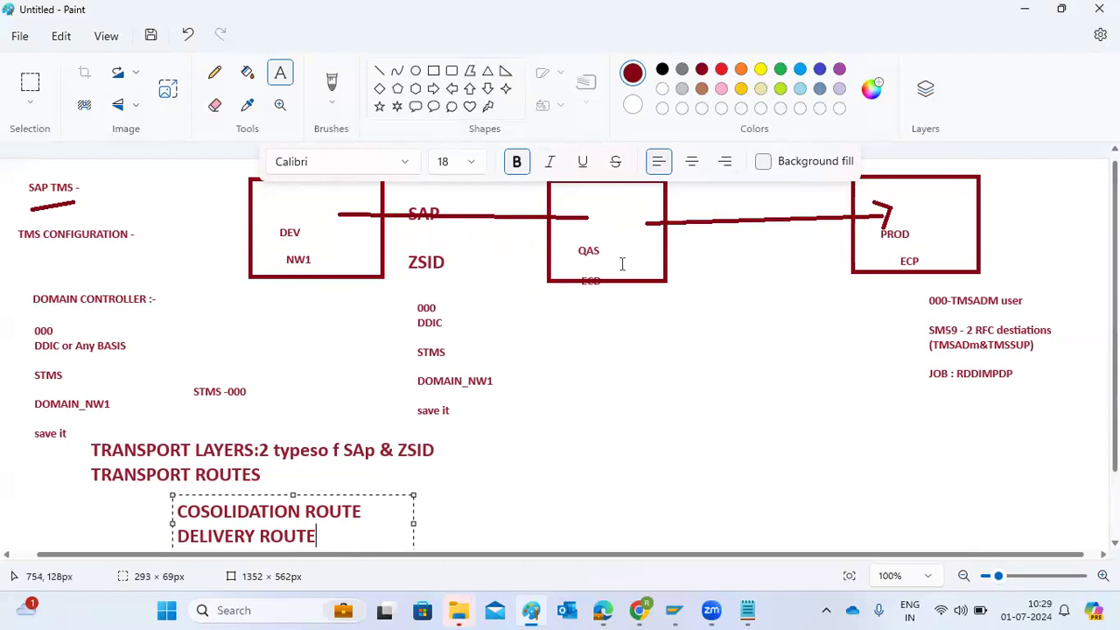
{"action": "left_click", "coordinate": [708, 246]}
{"action": "left_click", "coordinate": [708, 246]}
{"action": "type", "text": "DELIVERY"}
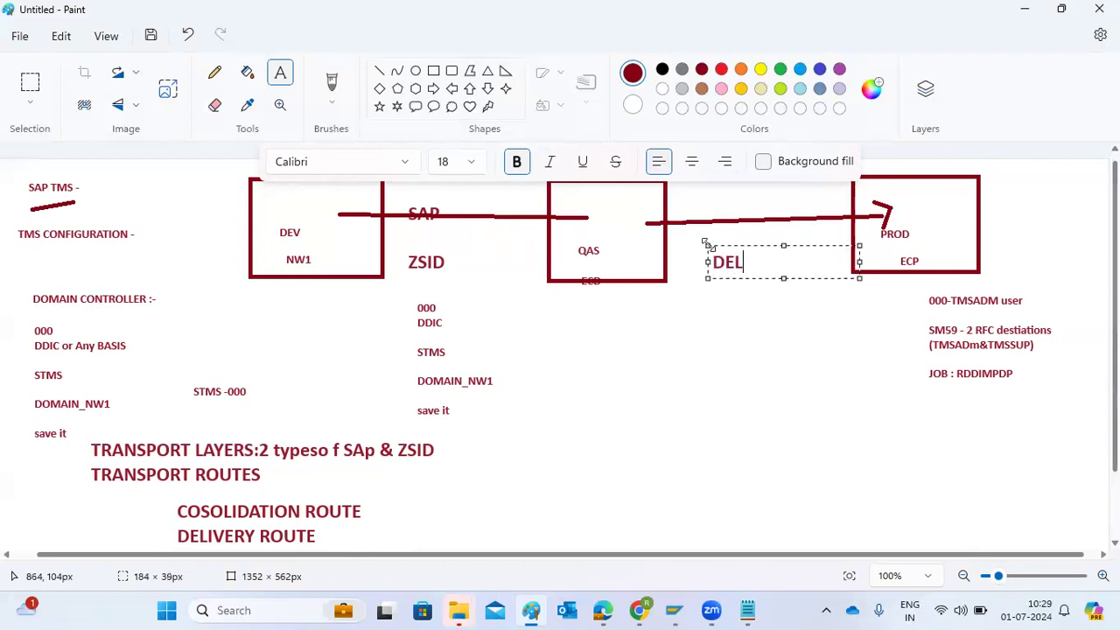
{"action": "left_click", "coordinate": [402, 242]}
{"action": "left_click", "coordinate": [402, 242]}
{"action": "type", "text": "CON"}
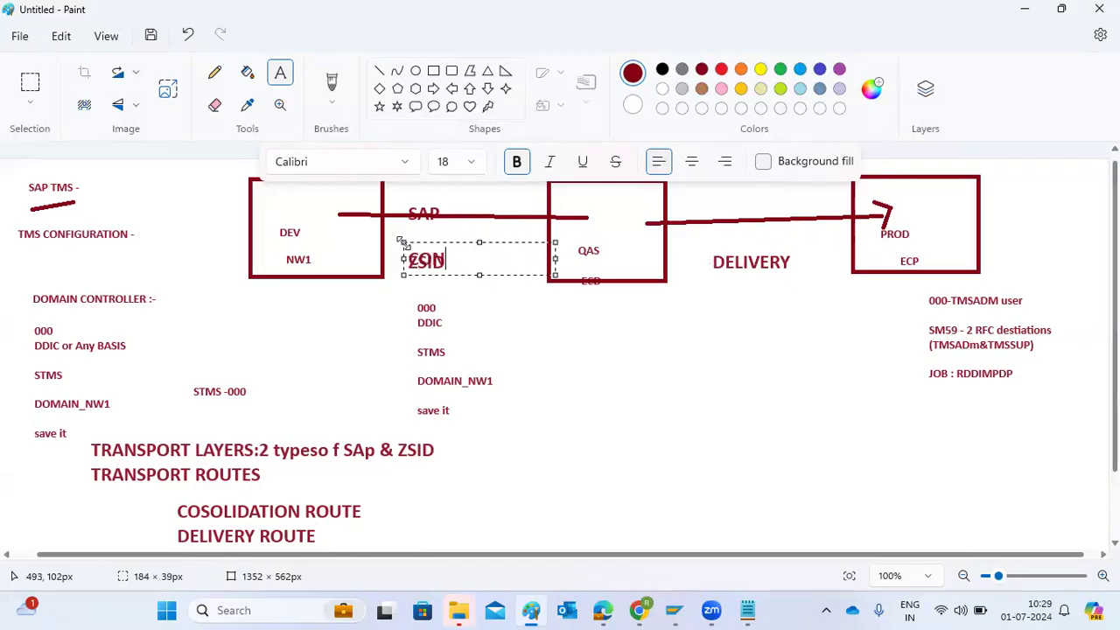
{"action": "type", "text": "SOLIDATION"}
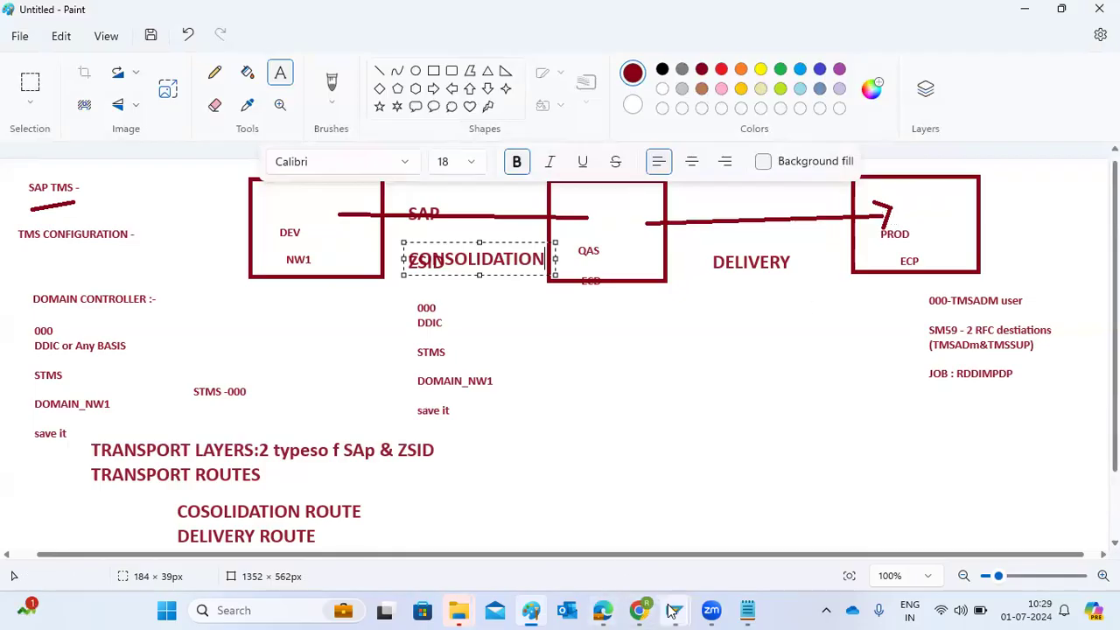
Switch to the NW1 session in SAP GUI and start transaction STMS in place of the RFC connections screen
{"action": "mouse_move", "coordinate": [672, 610]}
{"action": "left_click", "coordinate": [621, 545]}
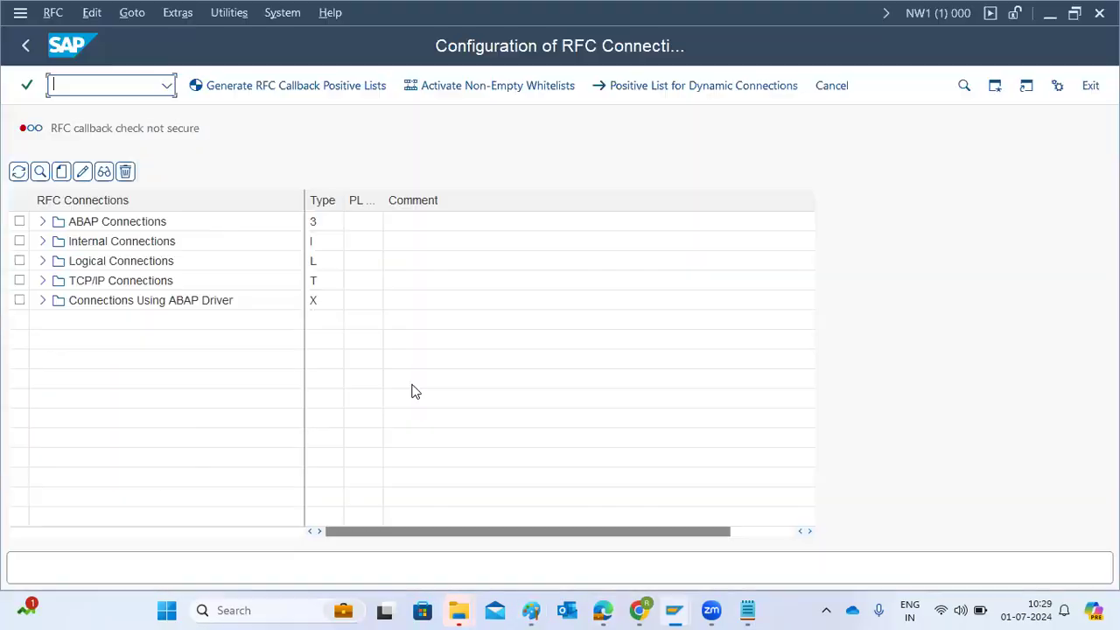
{"action": "type", "text": "/nstms"}
{"action": "key", "text": "Return"}
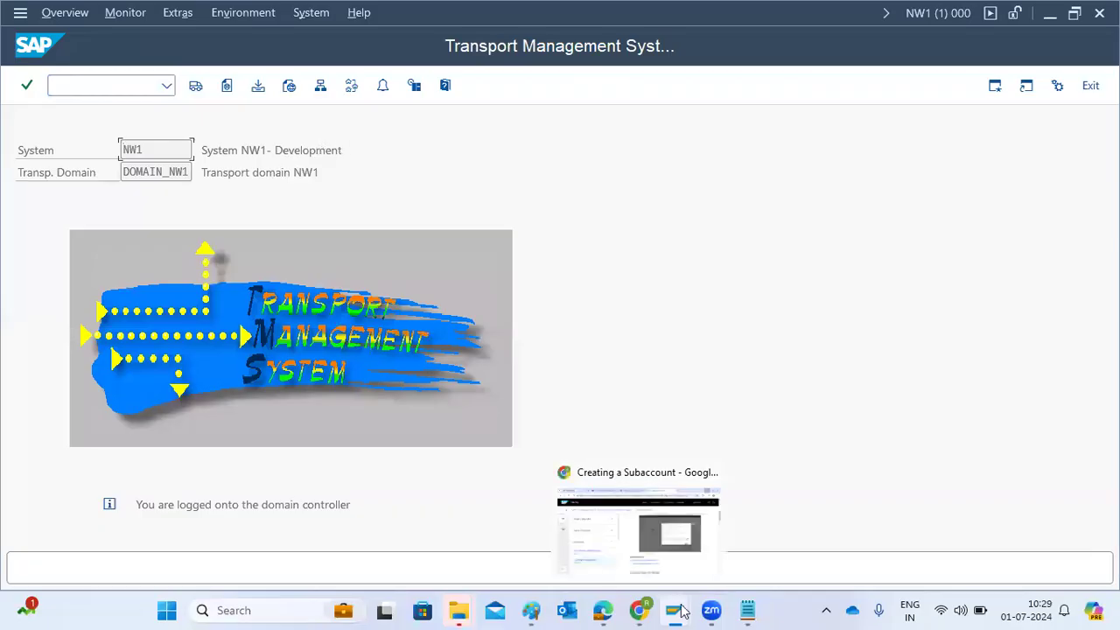
Switch to the ECD session, start transaction STMS and open its transport routes in change mode
{"action": "mouse_move", "coordinate": [674, 610]}
{"action": "left_click", "coordinate": [728, 531]}
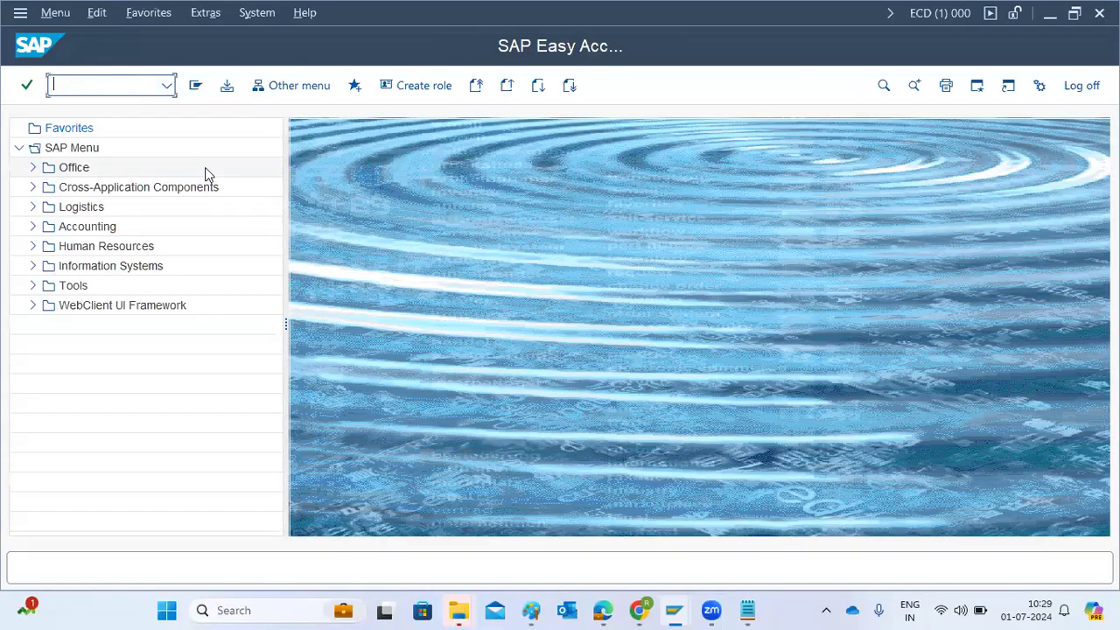
{"action": "type", "text": "stms"}
{"action": "key", "text": "Return"}
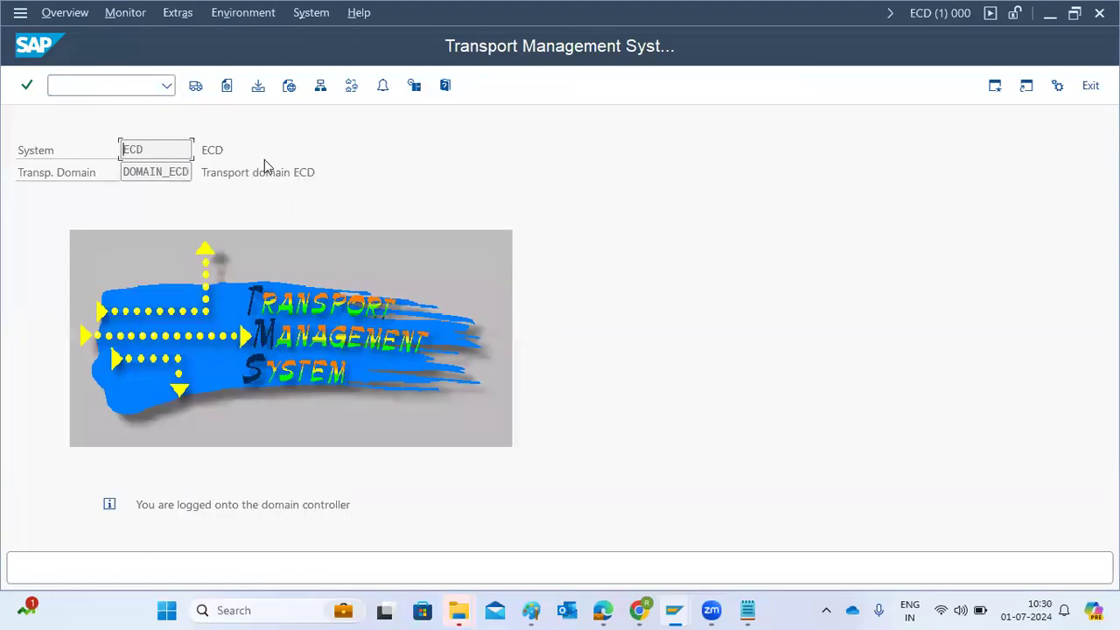
{"action": "left_click", "coordinate": [351, 87]}
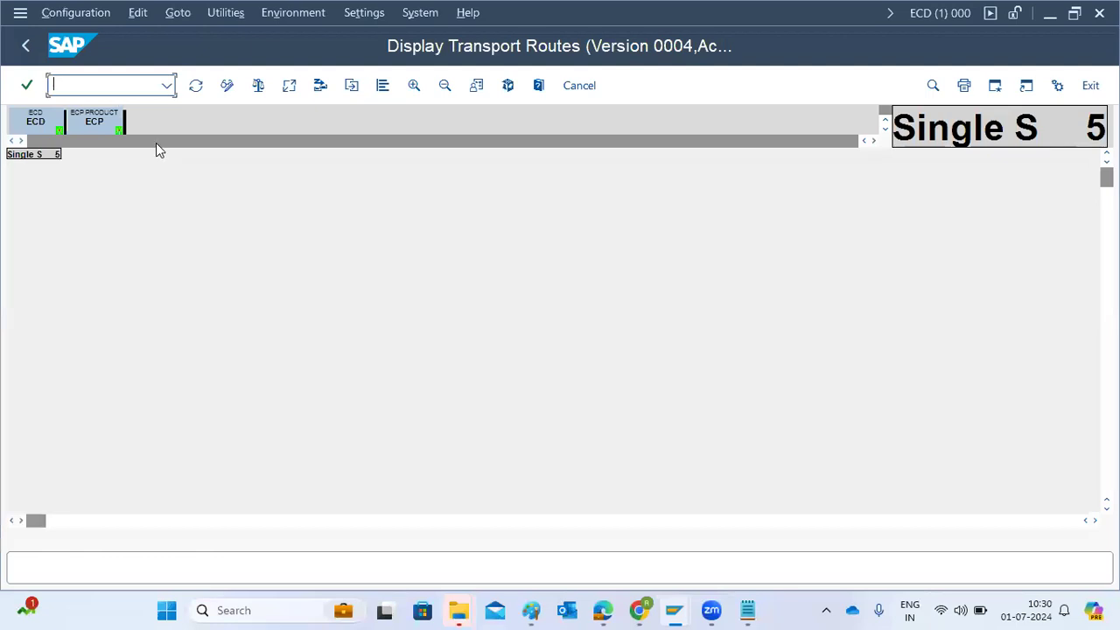
{"action": "left_click", "coordinate": [227, 87]}
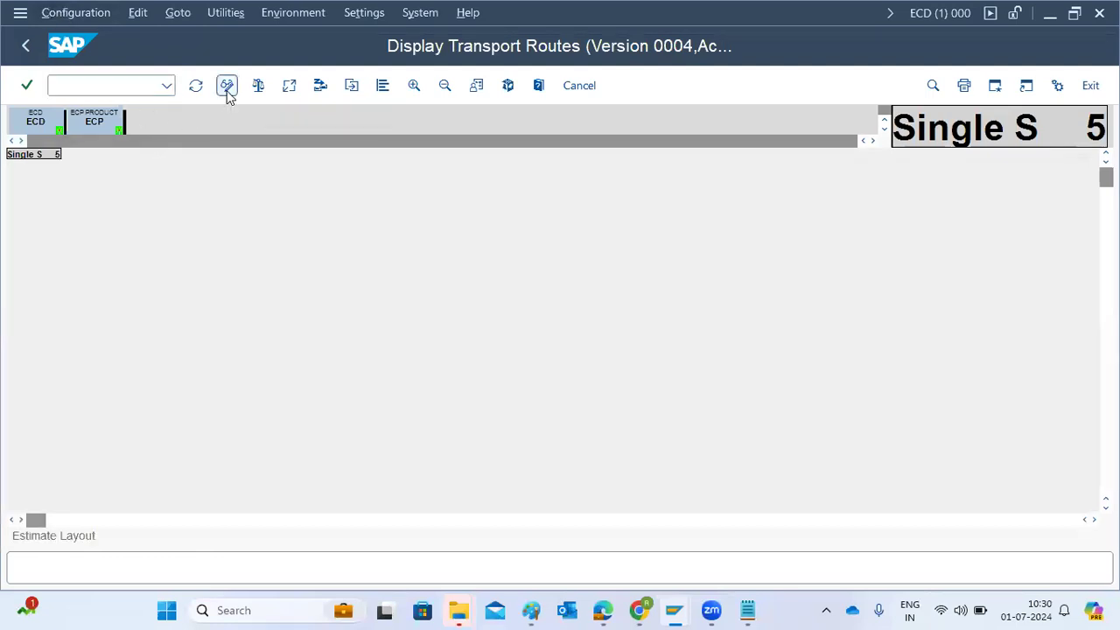
Apply the standard Development and Production System configuration with ECD as development system and ECP as production system
{"action": "left_click", "coordinate": [48, 12]}
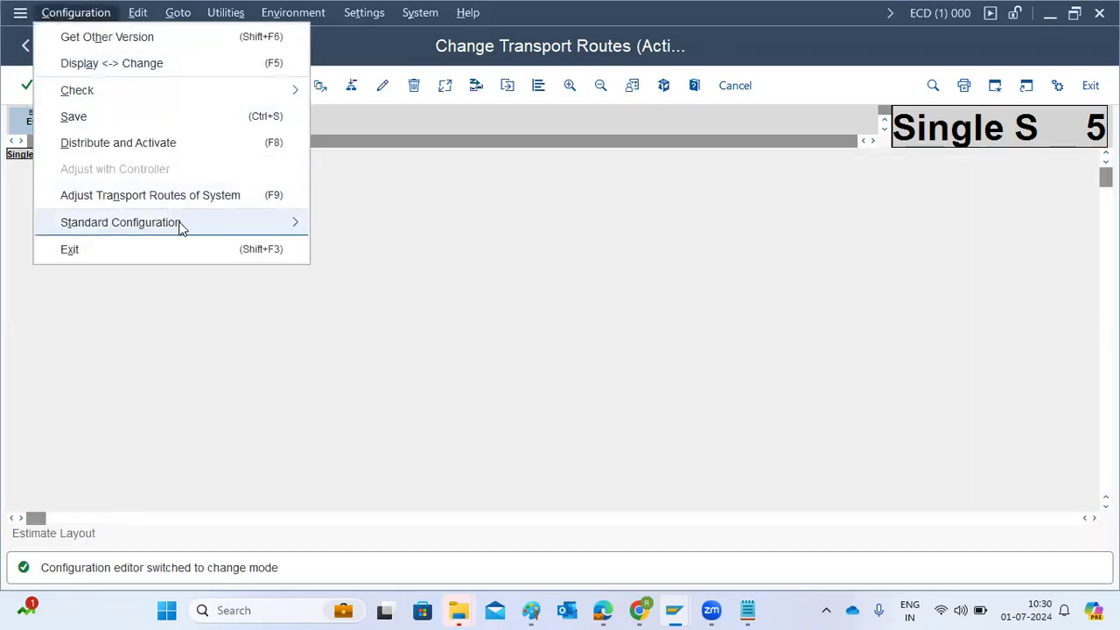
{"action": "mouse_move", "coordinate": [183, 224]}
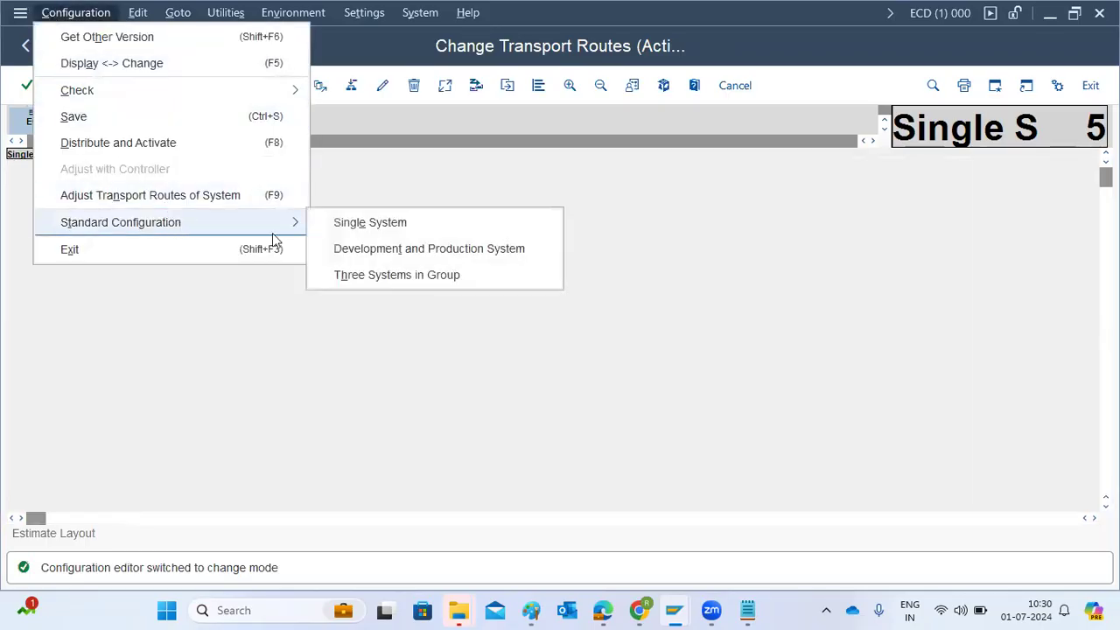
{"action": "left_click", "coordinate": [408, 254]}
{"action": "type", "text": "ECD"}
{"action": "key", "text": "Tab"}
{"action": "type", "text": "ECP"}
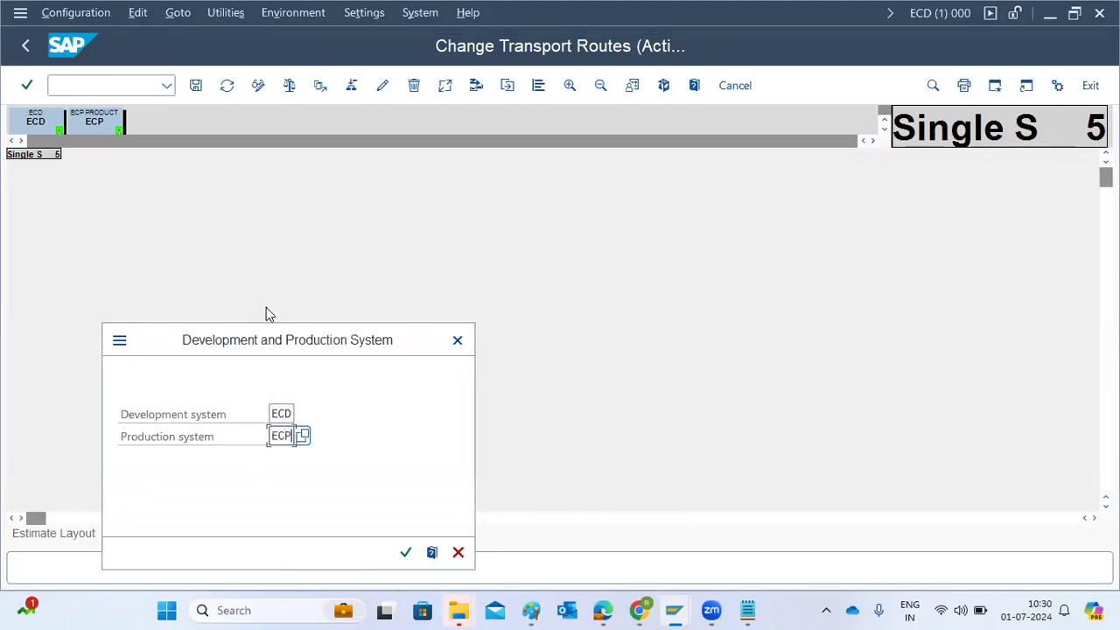
{"action": "left_click", "coordinate": [402, 555]}
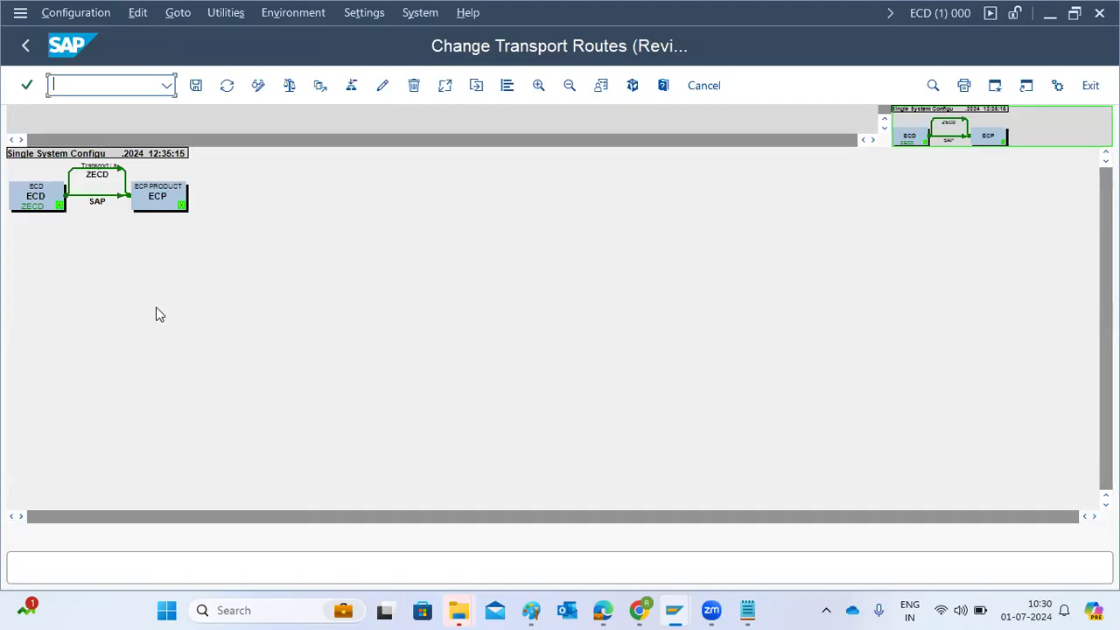
Save the route configuration with the short description "Single System Configuration" and distribute and activate it across all systems
{"action": "left_click", "coordinate": [196, 85]}
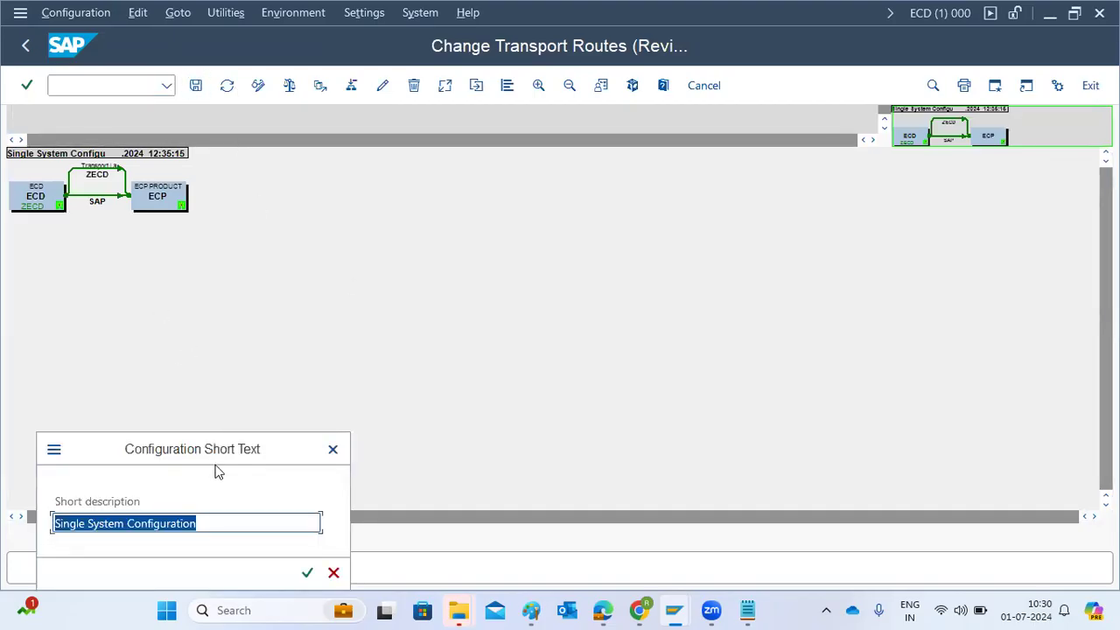
{"action": "left_click", "coordinate": [306, 572]}
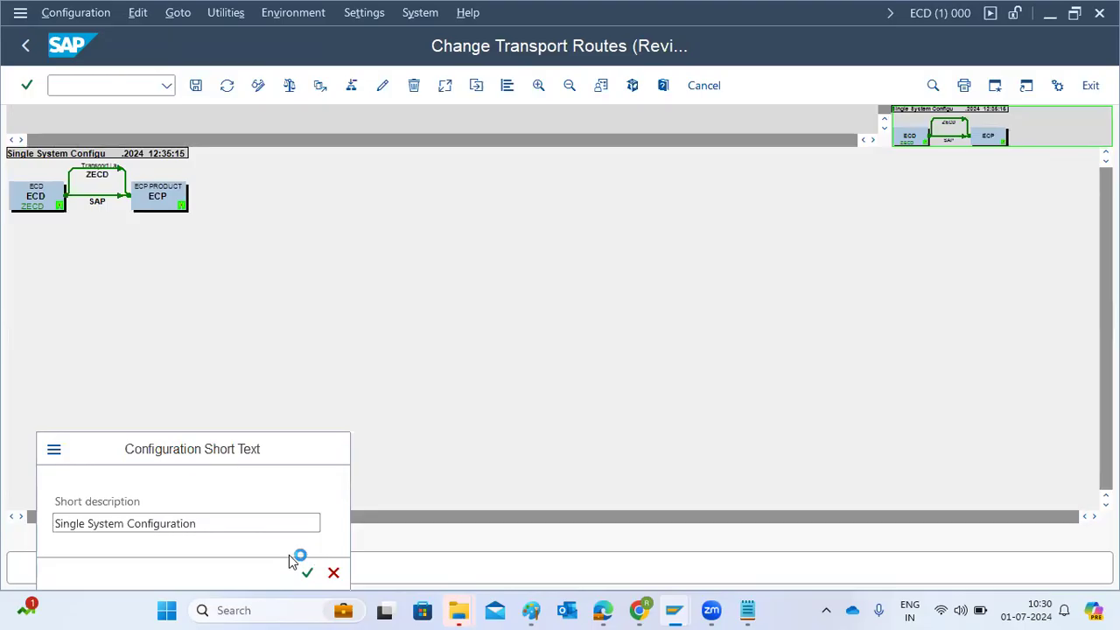
{"action": "left_click", "coordinate": [276, 388]}
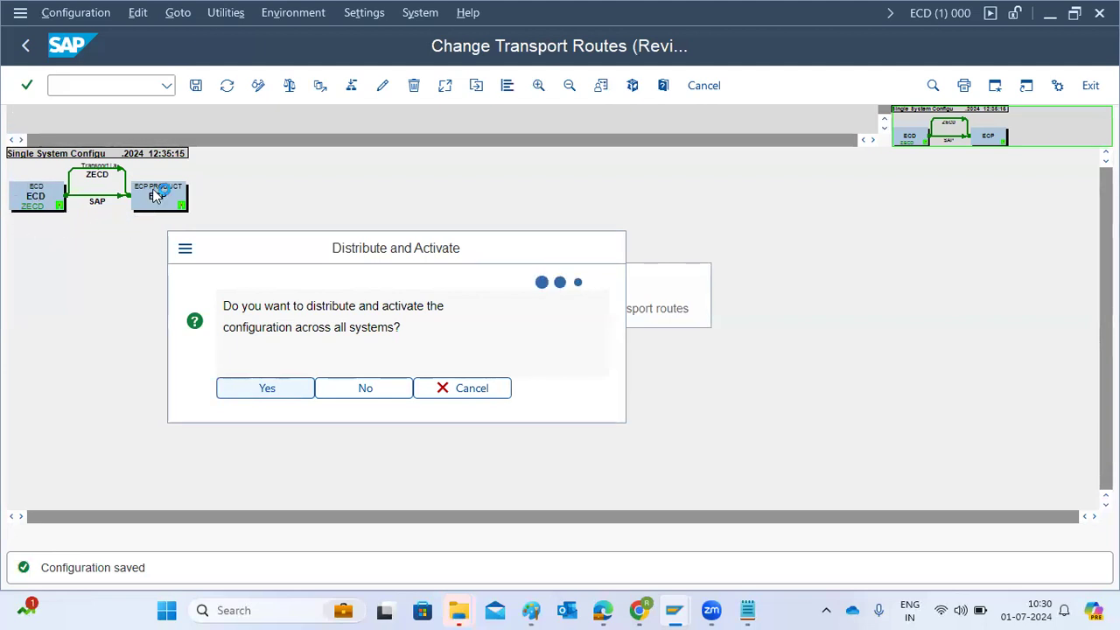
Enlarge the transport route diagram and examine the ECP system and the session's system details
{"action": "left_click", "coordinate": [570, 85]}
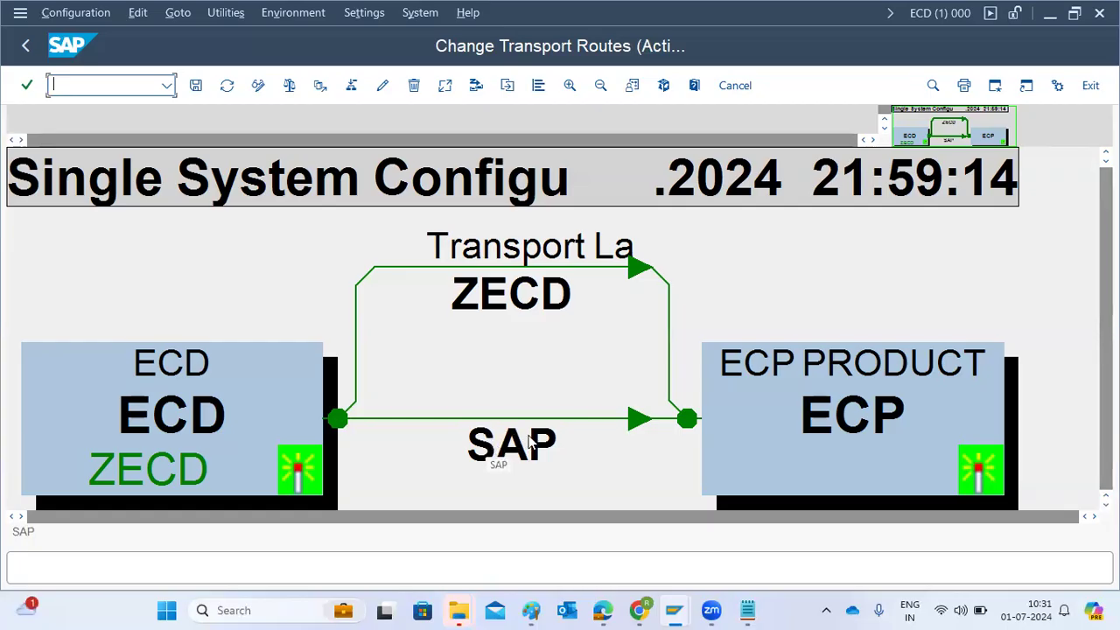
{"action": "left_click", "coordinate": [919, 411]}
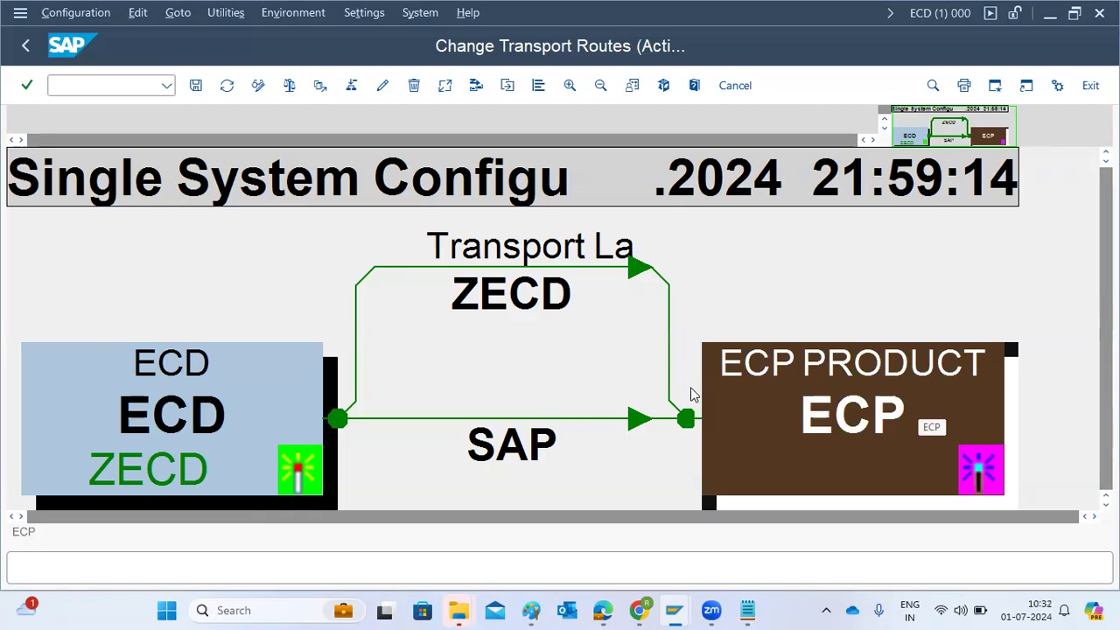
{"action": "left_click", "coordinate": [958, 15]}
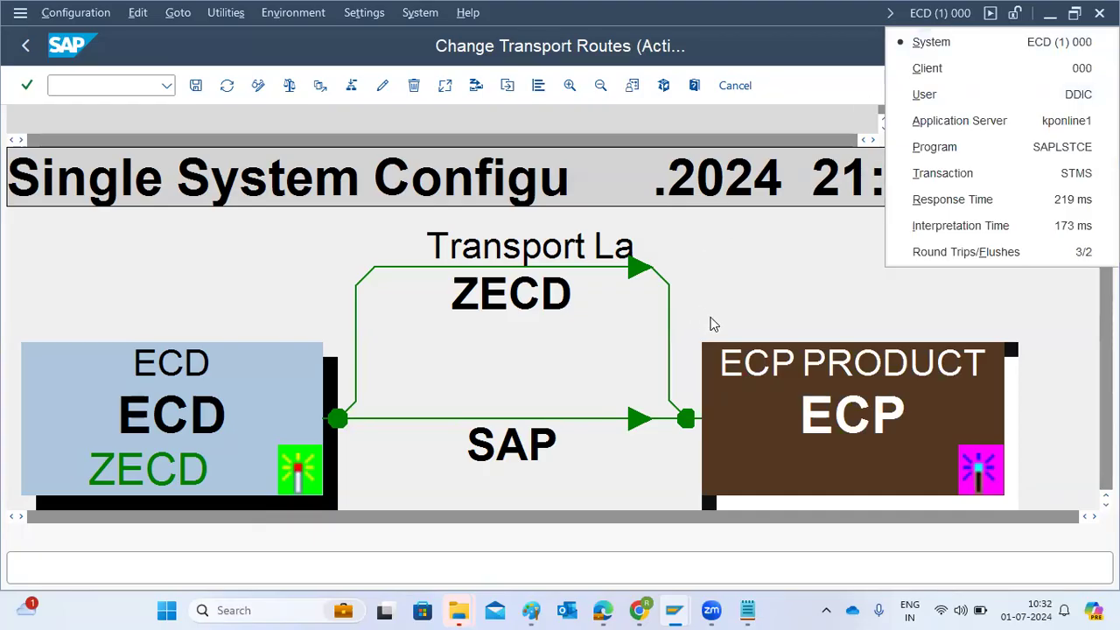
{"action": "left_click", "coordinate": [759, 311]}
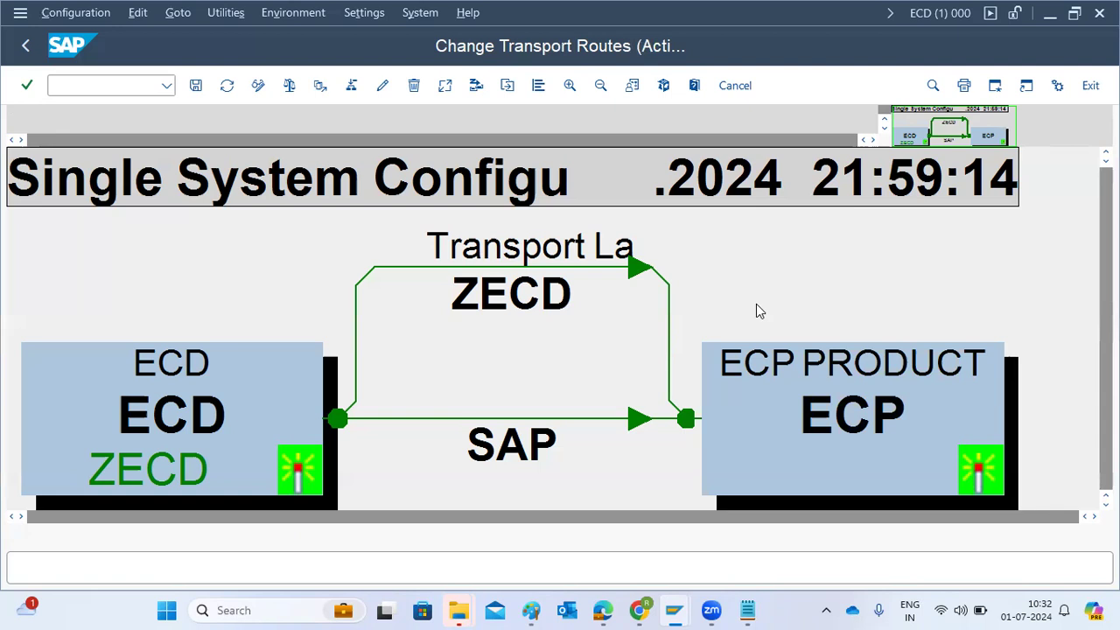
Save and distribute the ECD–ECP route configuration once more, then return to the STMS start screen
{"action": "left_click", "coordinate": [196, 85]}
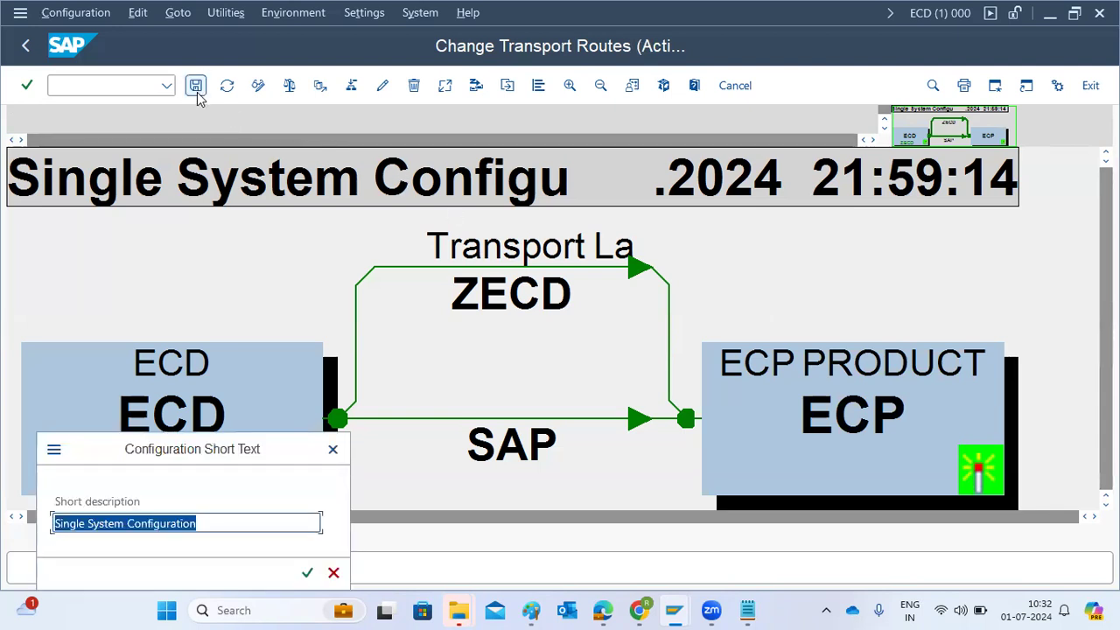
{"action": "left_click", "coordinate": [307, 573]}
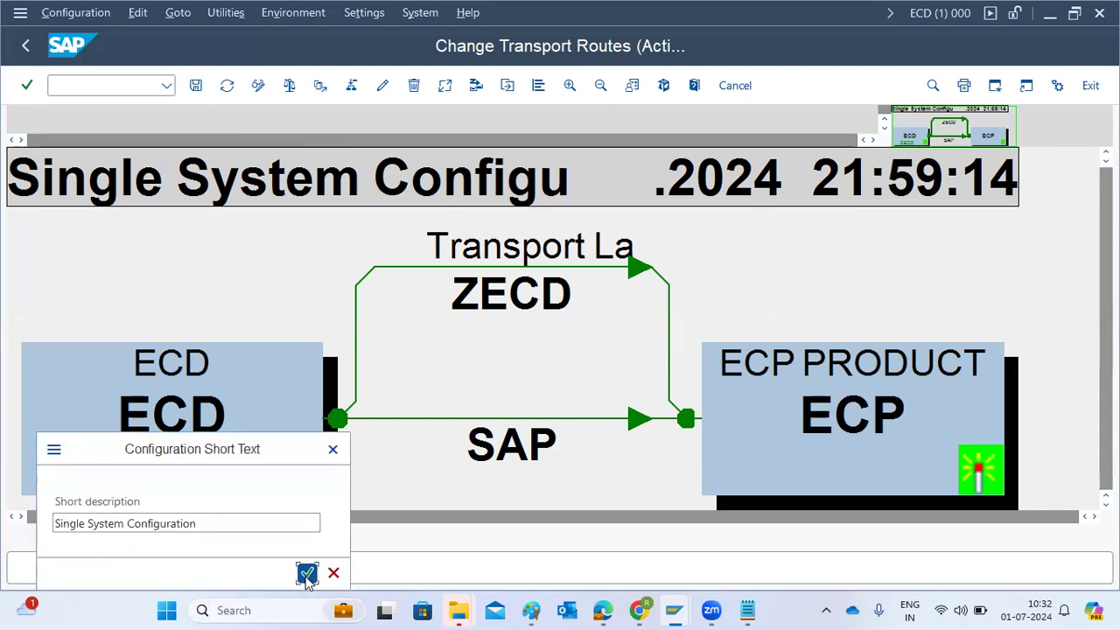
{"action": "left_click", "coordinate": [265, 388]}
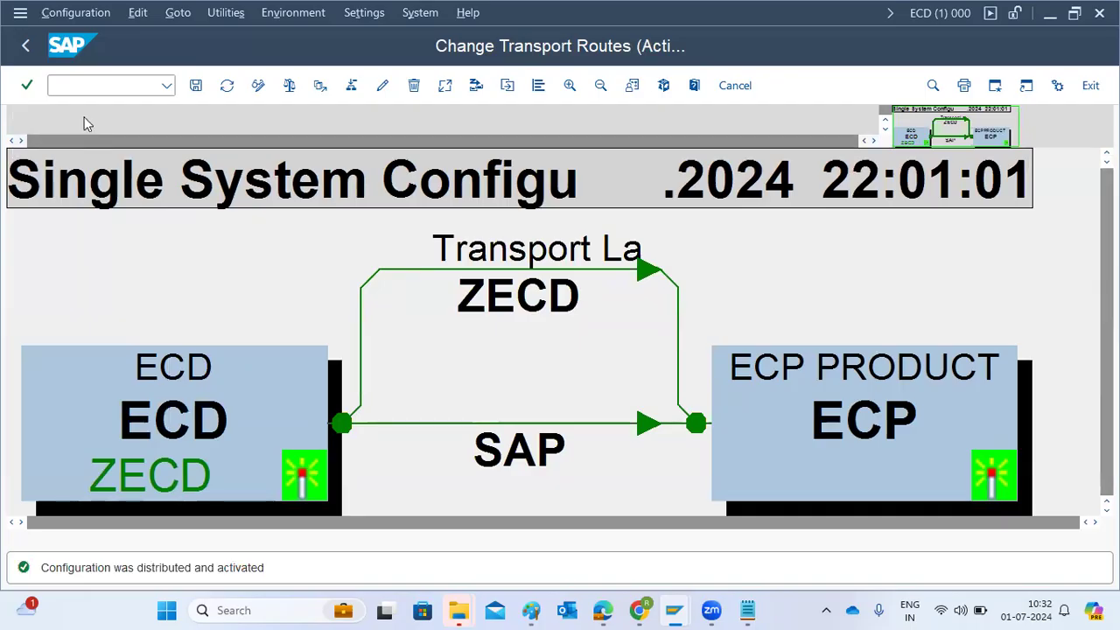
{"action": "left_click", "coordinate": [29, 47]}
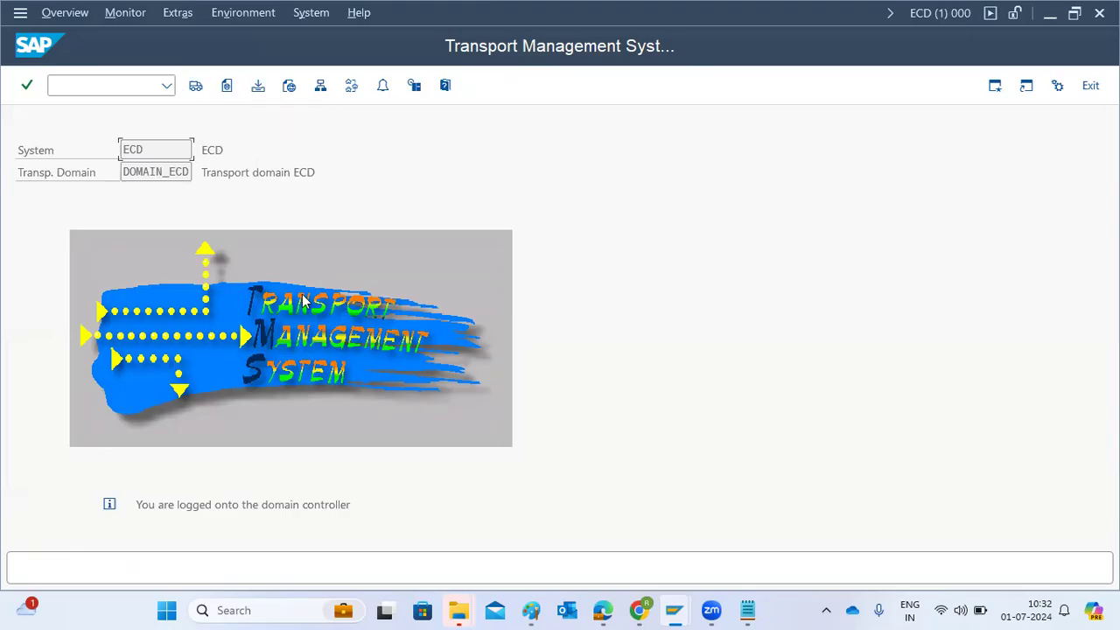
Open a new Paint window and create a text box of about 1331 × 461 px with font size 18
{"action": "mouse_move", "coordinate": [529, 611]}
{"action": "left_click_drag", "start_coordinate": [529, 611], "coordinate": [475, 566]}
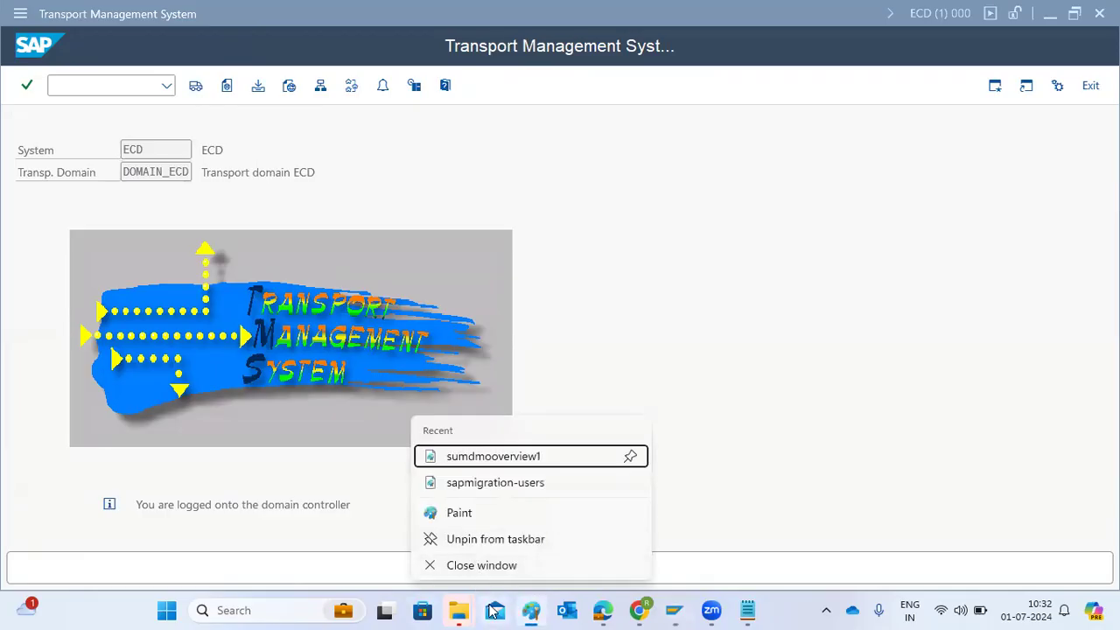
{"action": "left_click", "coordinate": [476, 515]}
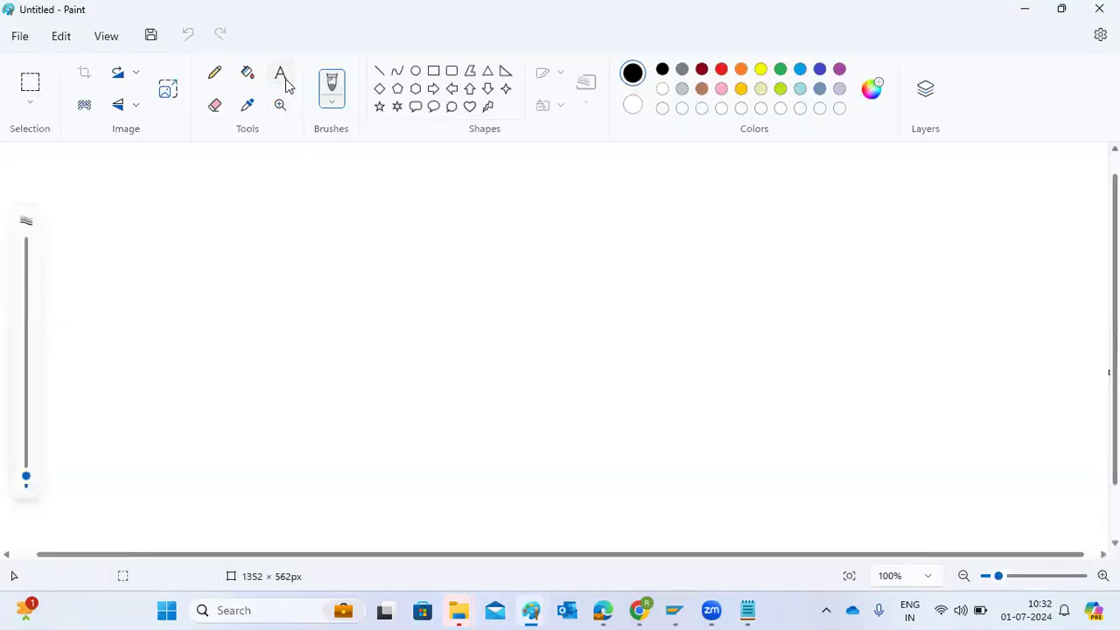
{"action": "left_click", "coordinate": [285, 79]}
{"action": "left_click", "coordinate": [470, 163]}
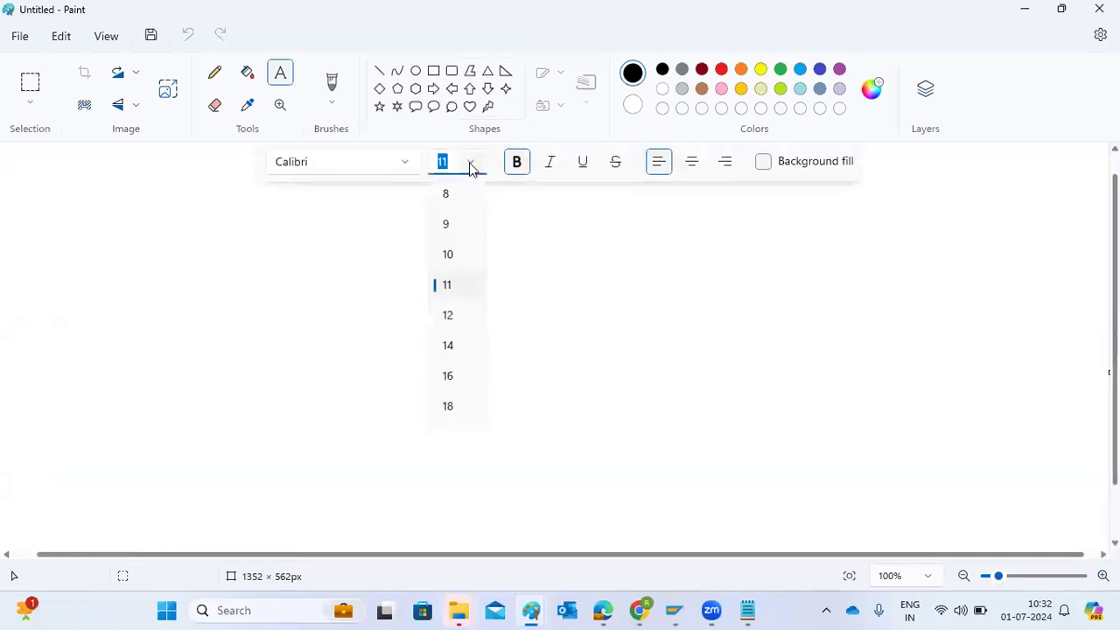
{"action": "left_click", "coordinate": [456, 416]}
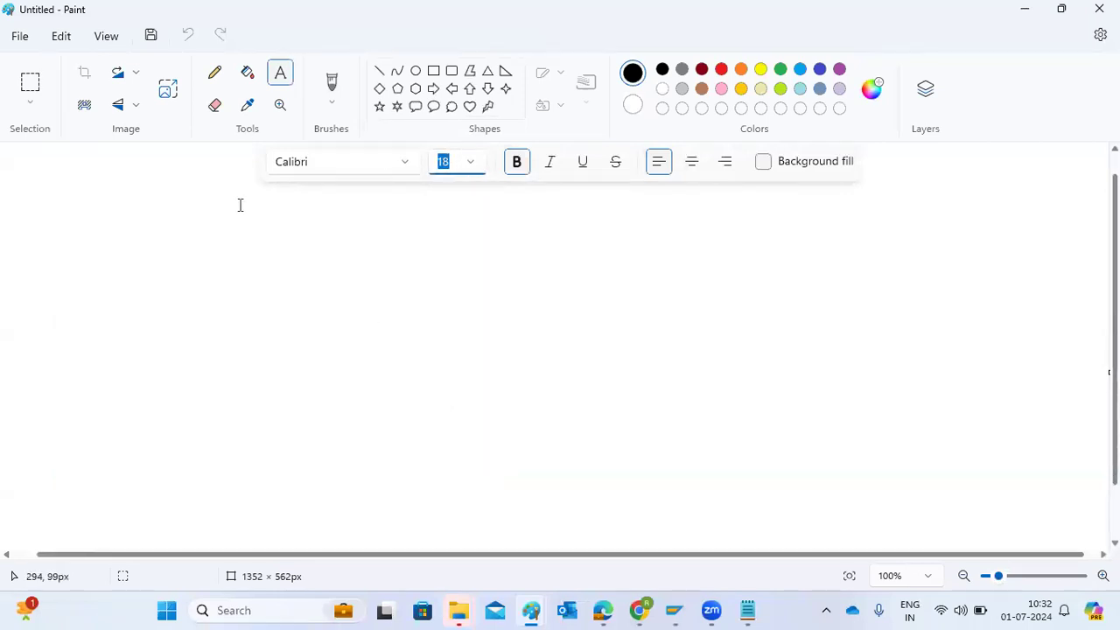
{"action": "left_click_drag", "start_coordinate": [8, 159], "coordinate": [1101, 535]}
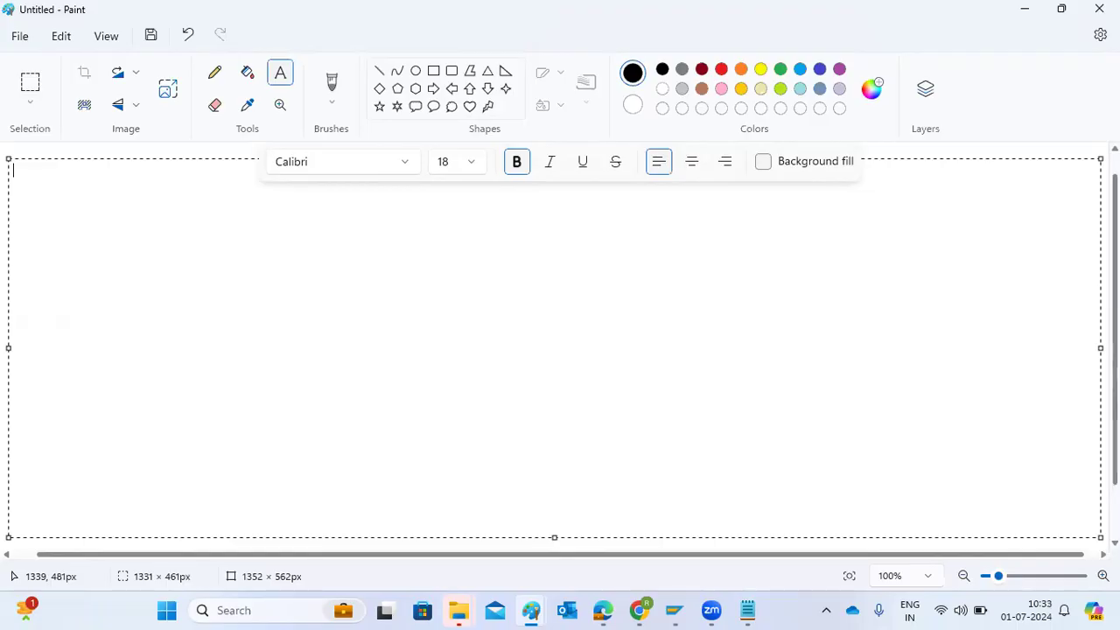
Write "DOMAIN C" as the first summary line and "Add tthe systems into DC" as the second, separated by a blank line
{"action": "type", "text": "DOMAIN C"}
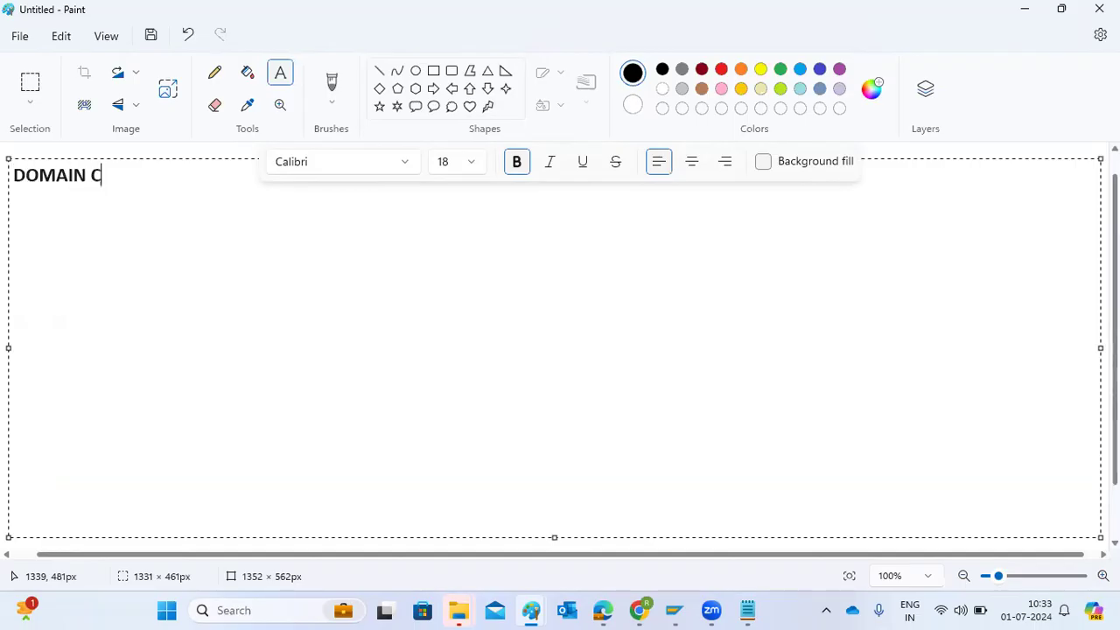
{"action": "key", "text": "Return"}
{"action": "type", "text": "Jow t o"}
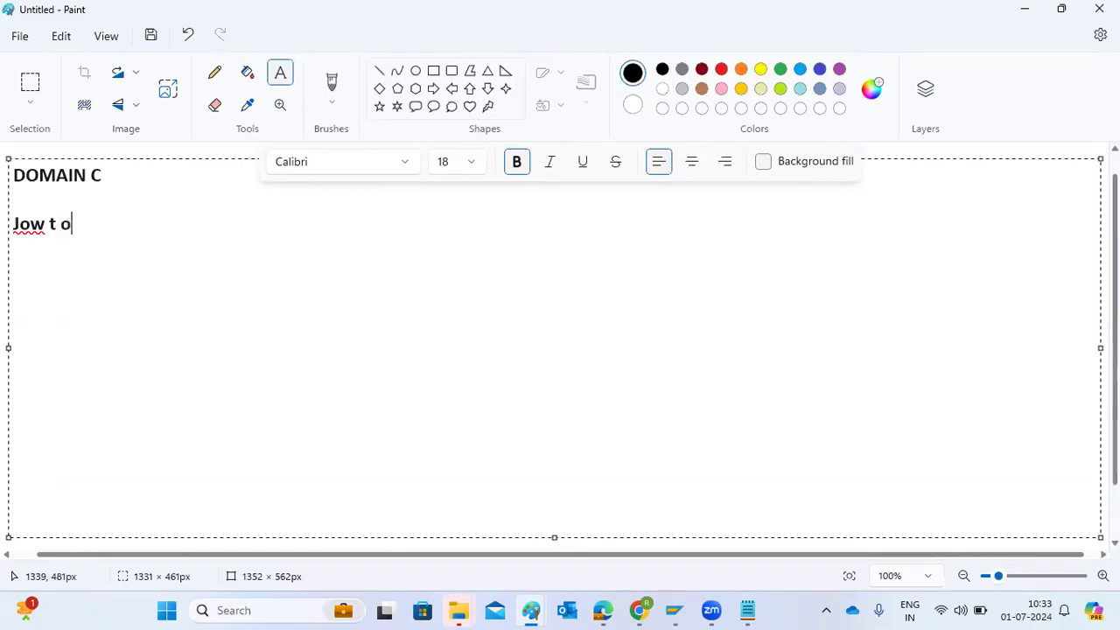
{"action": "key", "text": "BackSpace"}
{"action": "key", "text": "BackSpace"}
{"action": "key", "text": "BackSpace"}
{"action": "key", "text": "BackSpace"}
{"action": "key", "text": "BackSpace"}
{"action": "key", "text": "BackSpace"}
{"action": "key", "text": "BackSpace"}
{"action": "type", "text": "Add tthe "}
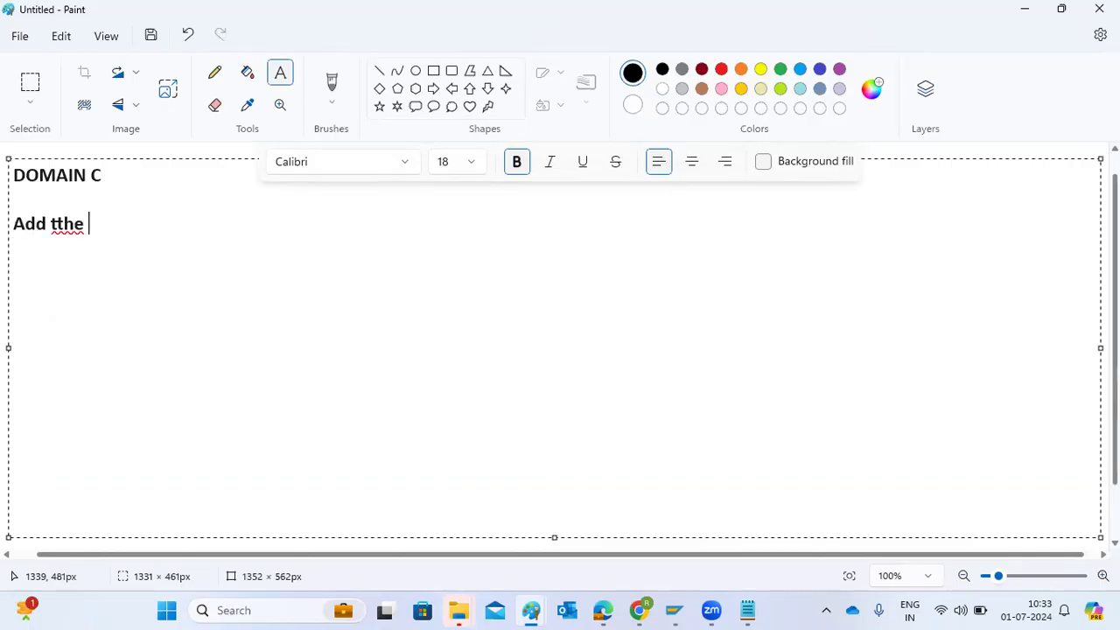
{"action": "type", "text": "systems into "}
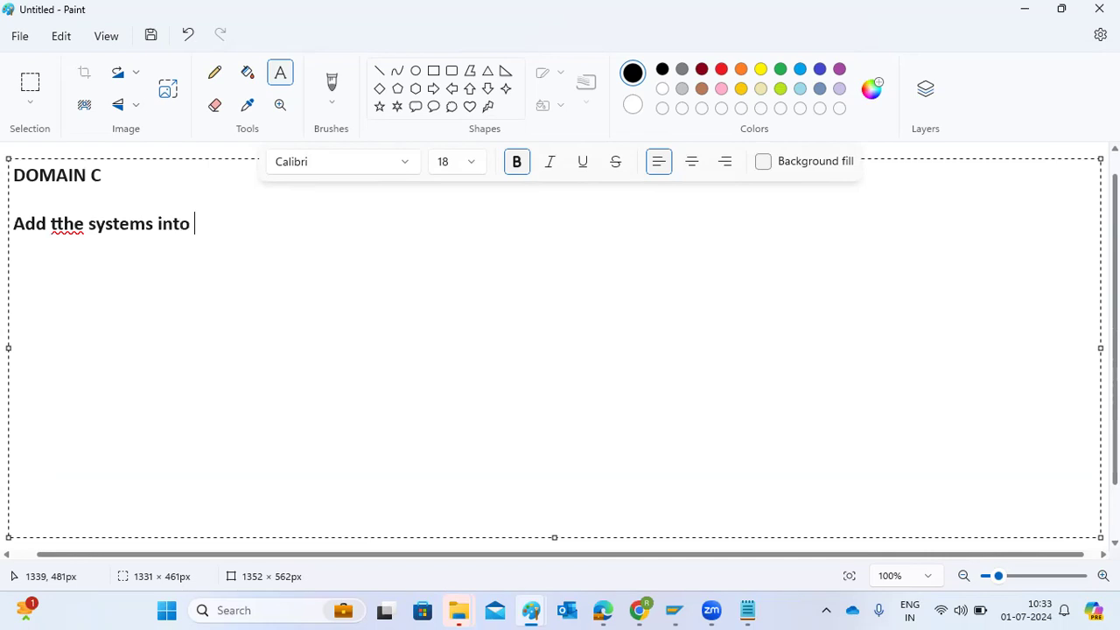
{"action": "type", "text": "DC"}
Add "TR" and "TL" to the summary as separate lines with blank lines between them
{"action": "key", "text": "Return"}
{"action": "key", "text": "Return"}
{"action": "type", "text": "TR"}
{"action": "key", "text": "Return"}
{"action": "key", "text": "Return"}
{"action": "type", "text": "TL"}
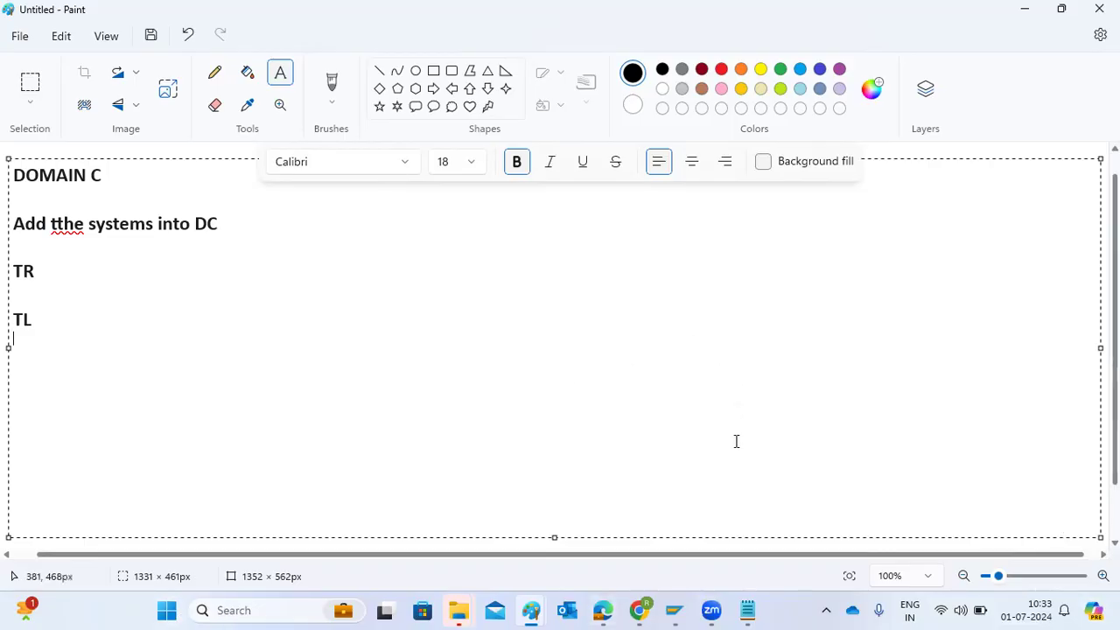
Switch to SAP to view the ECD transport routes, and review the TMS landscape diagram in the other Paint window
{"action": "mouse_move", "coordinate": [673, 610]}
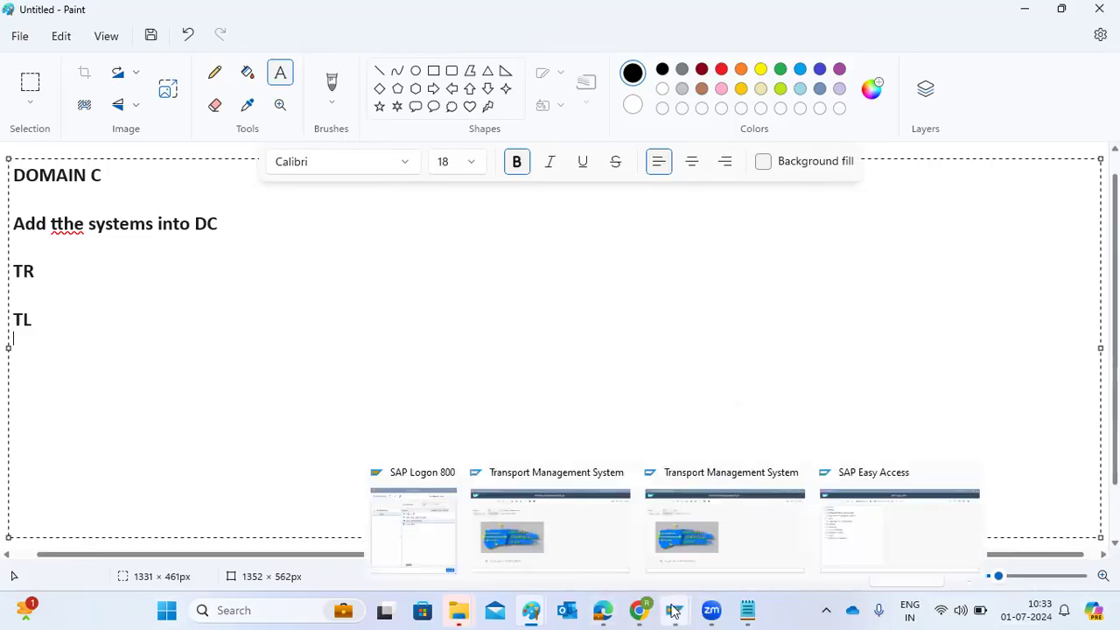
{"action": "left_click", "coordinate": [722, 553]}
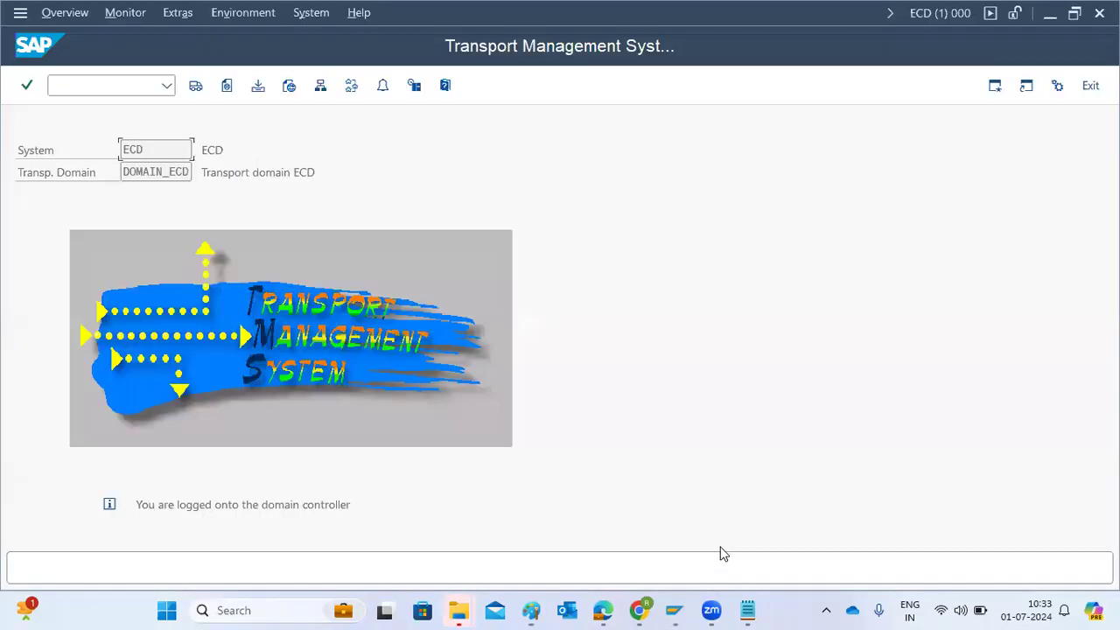
{"action": "left_click", "coordinate": [351, 85]}
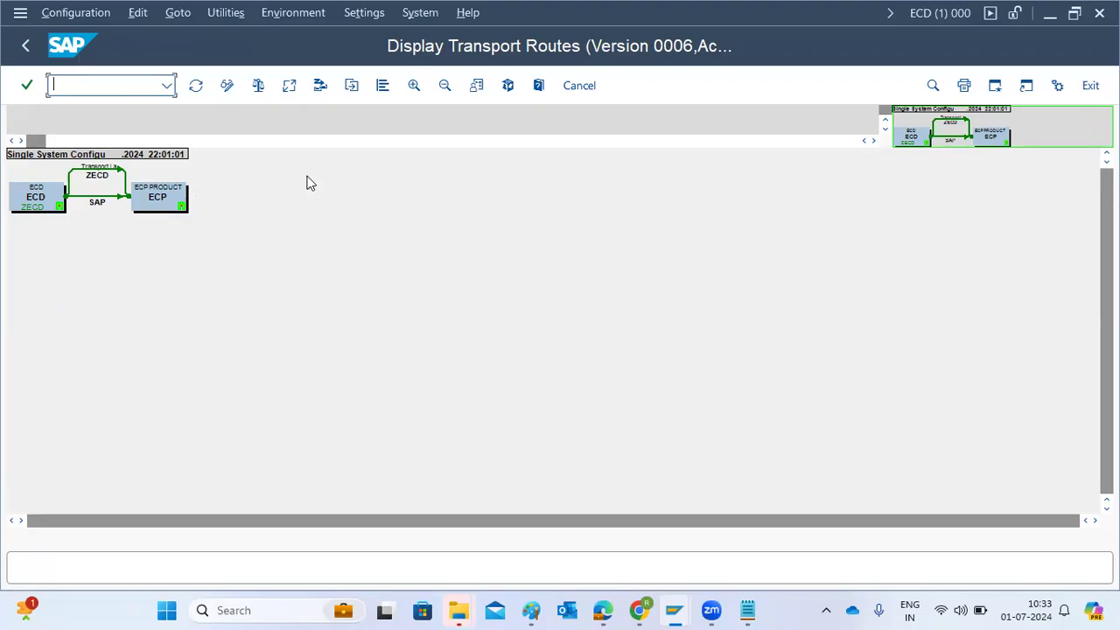
{"action": "mouse_move", "coordinate": [532, 610]}
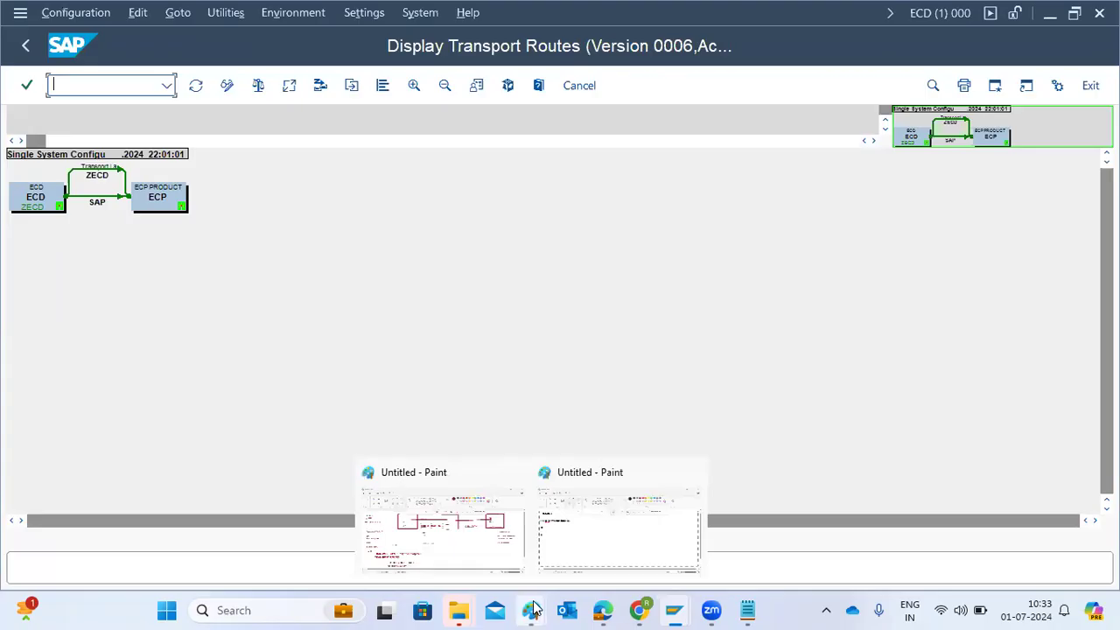
{"action": "left_click", "coordinate": [516, 518]}
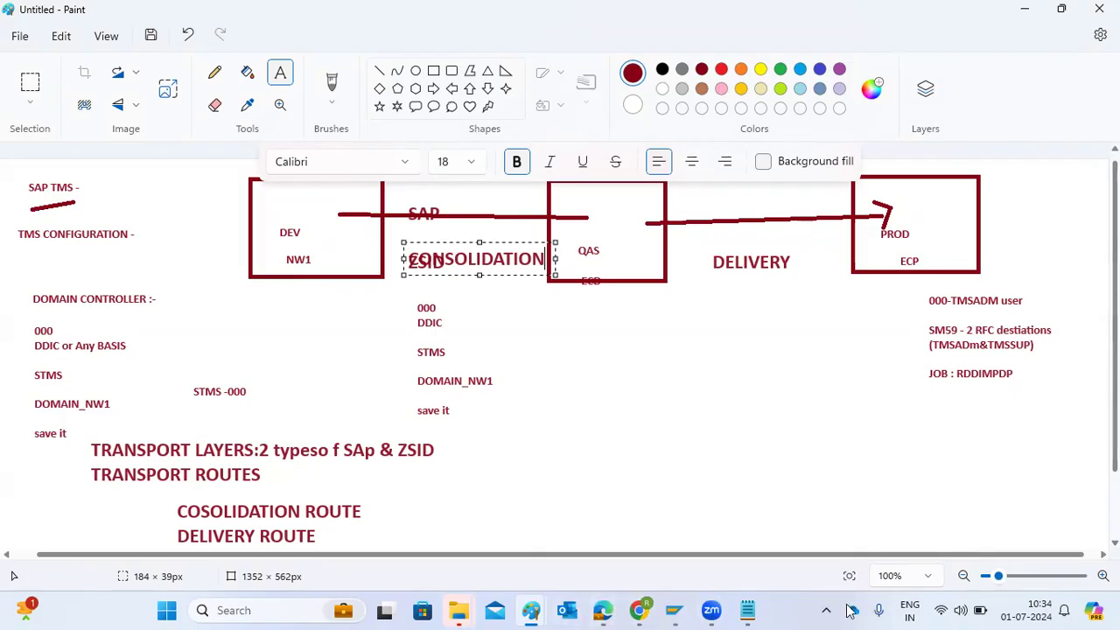
Return to the summary drawing in Paint and add the lines "STMS-000" and "000 -TMSADM"
{"action": "mouse_move", "coordinate": [532, 610]}
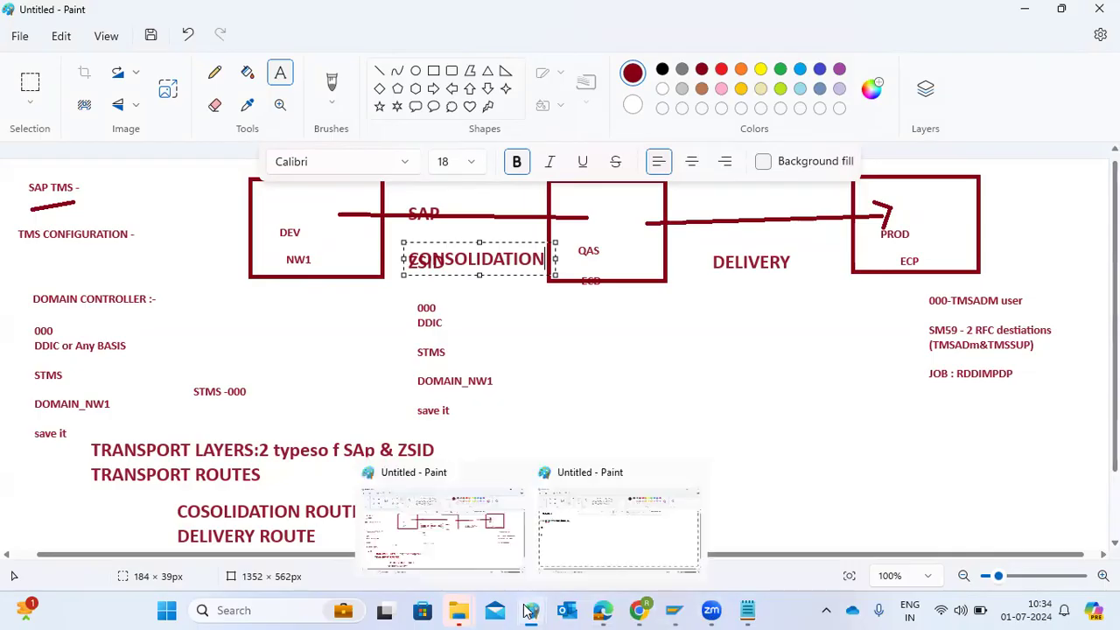
{"action": "left_click", "coordinate": [580, 538]}
{"action": "type", "text": "STMS-000"}
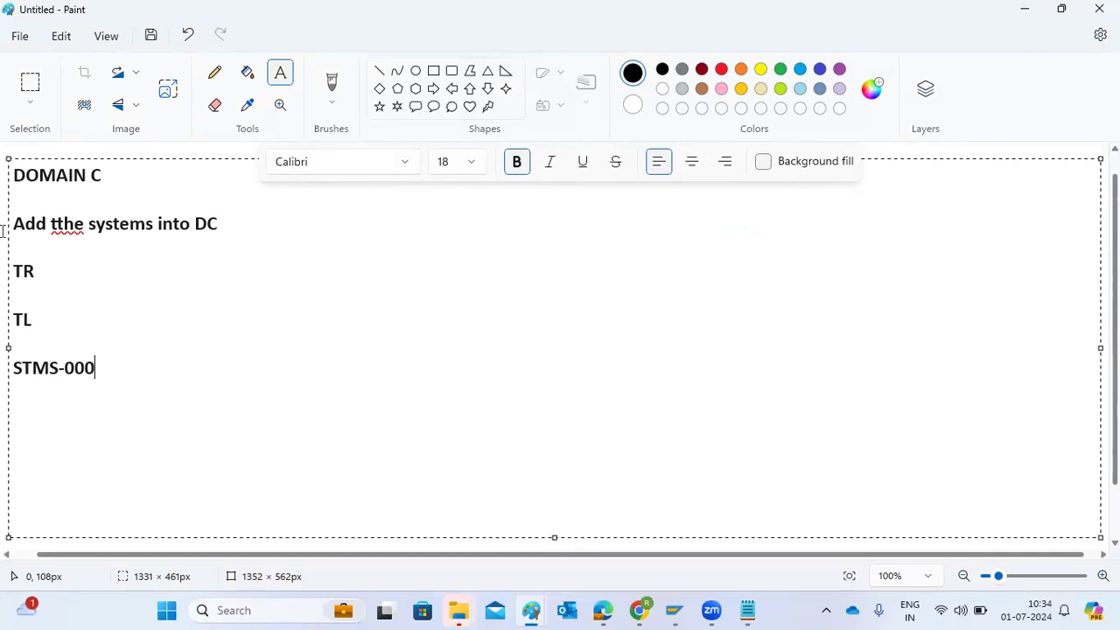
{"action": "key", "text": "Return"}
{"action": "key", "text": "Return"}
{"action": "type", "text": "000 -TMSADM"}
{"action": "key", "text": "Return"}
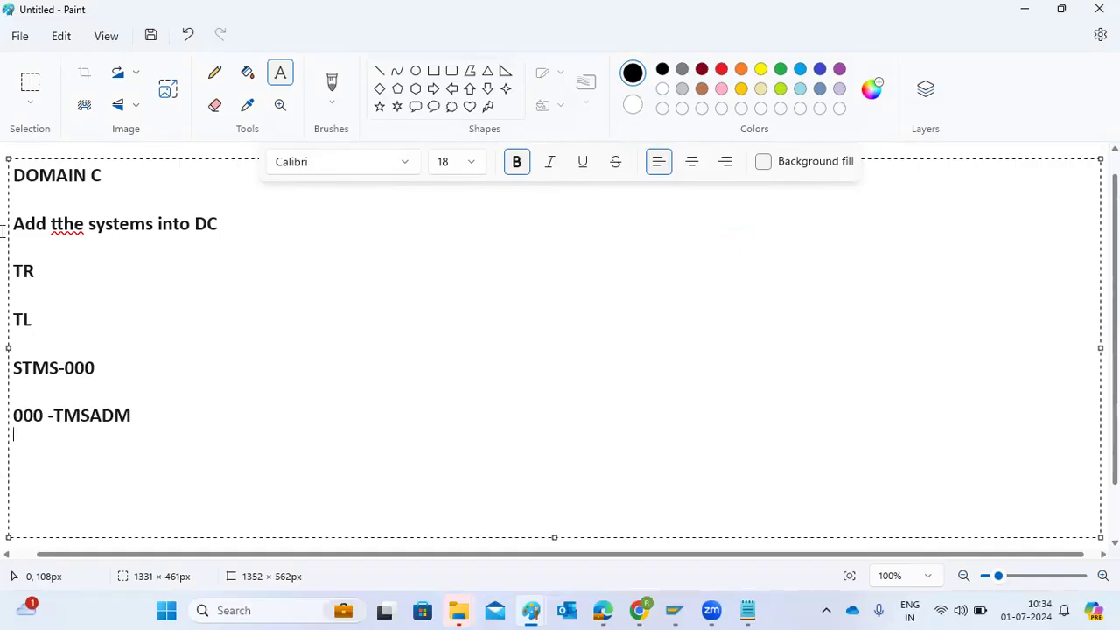
Add the summary lines "2 RFC desti" and "one job : RDDIMPDP" below the TMSADM entry
{"action": "type", "text": "2 RFC desti"}
{"action": "key", "text": "Return"}
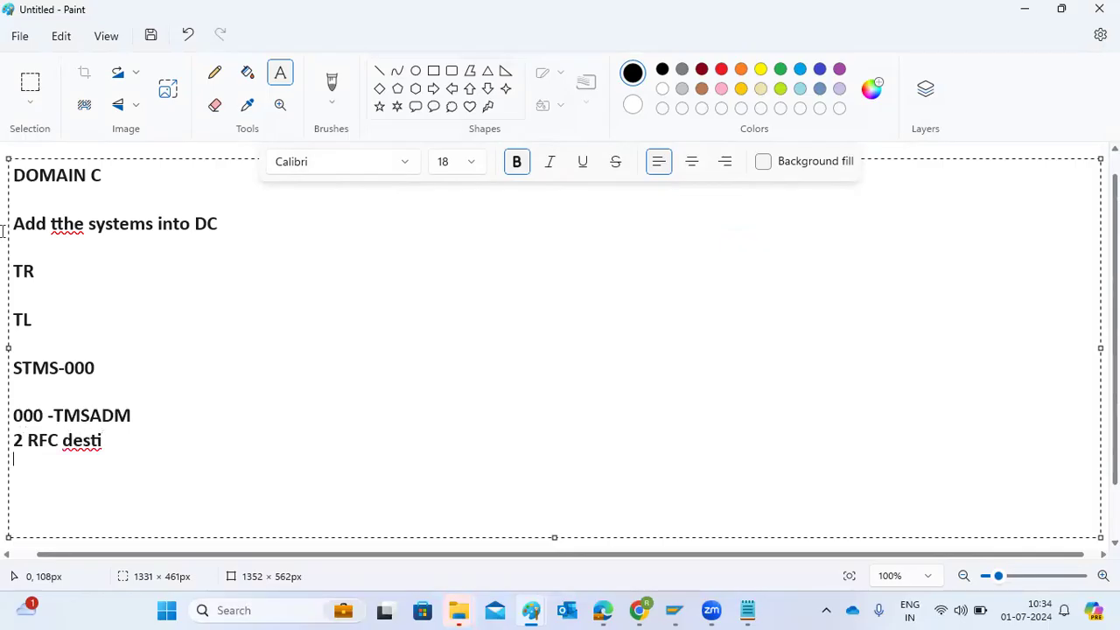
{"action": "type", "text": "one job : RDDIMPDP"}
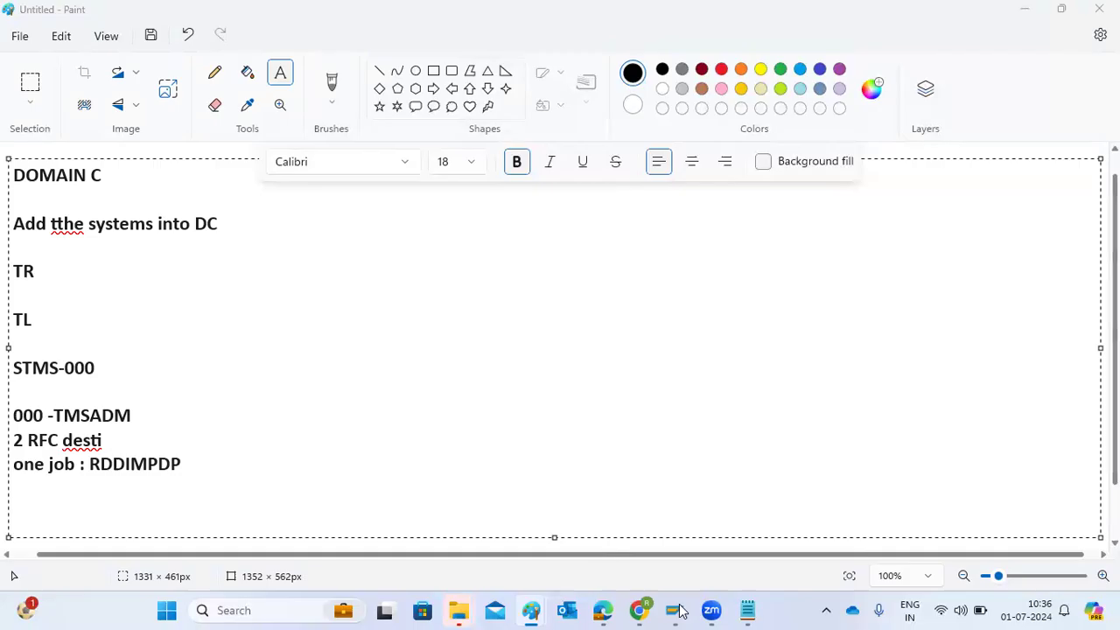
Switch to the ECP session in SAP, open Simple Job Selection and search for job RDDIMPDP with user name *
{"action": "mouse_move", "coordinate": [674, 610]}
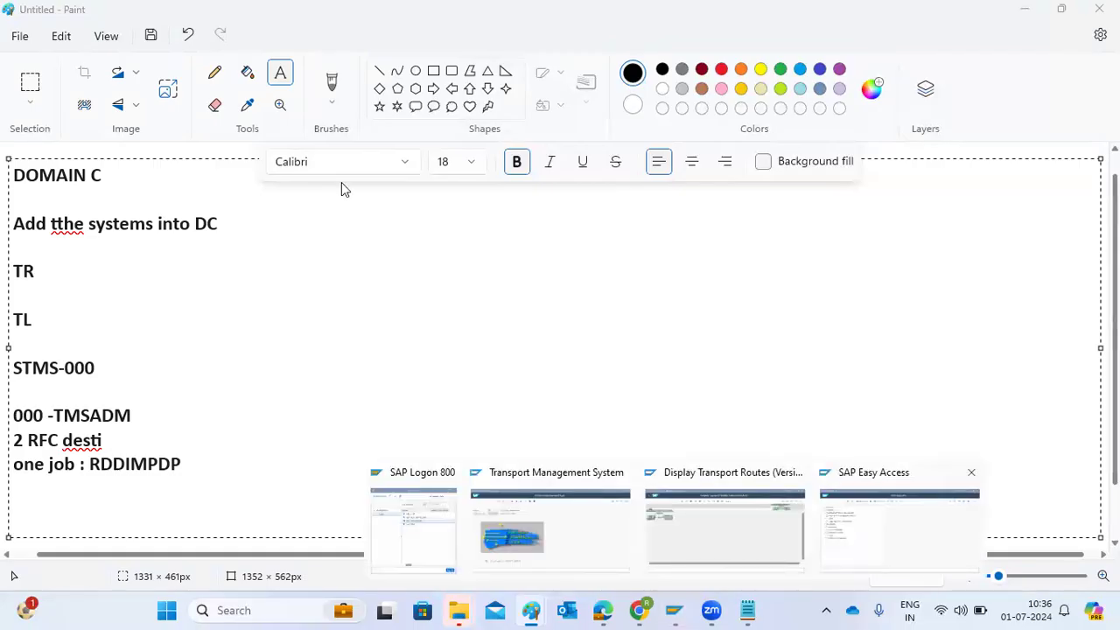
{"action": "left_click", "coordinate": [844, 546]}
{"action": "type", "text": "/nsm37"}
{"action": "key", "text": "Return"}
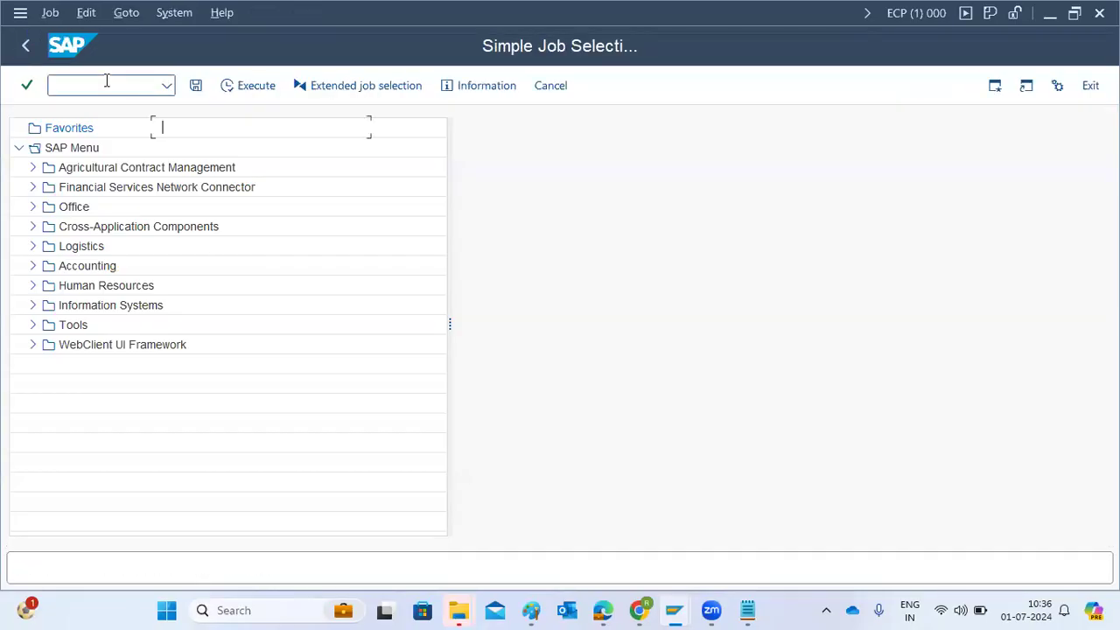
{"action": "type", "text": "RDDIMPDP"}
{"action": "key", "text": "Tab"}
{"action": "type", "text": "*"}
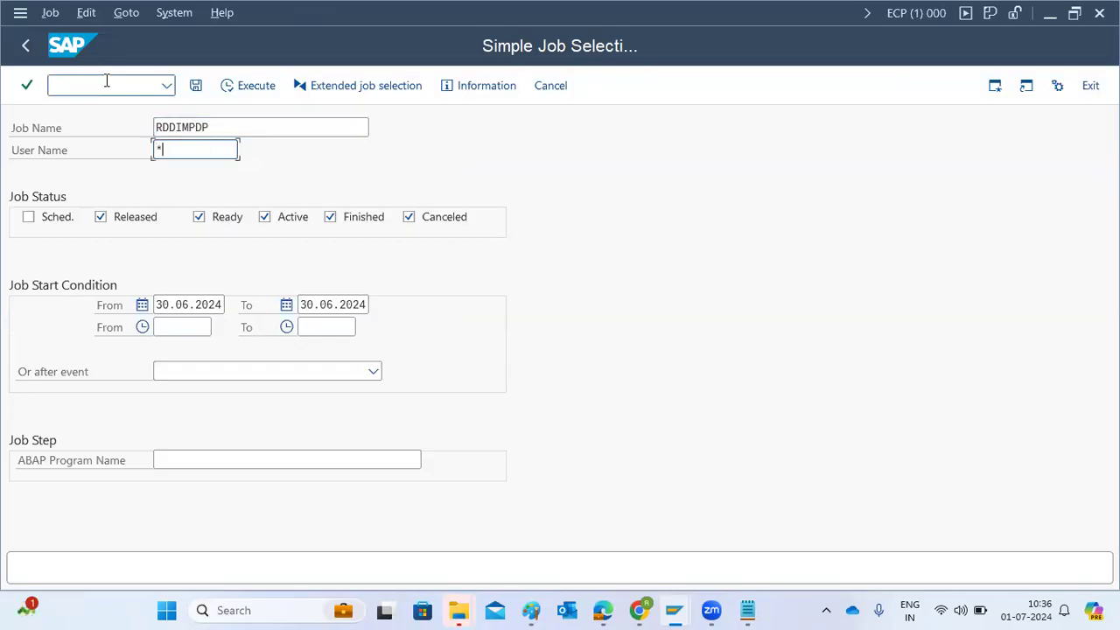
{"action": "left_click", "coordinate": [256, 86]}
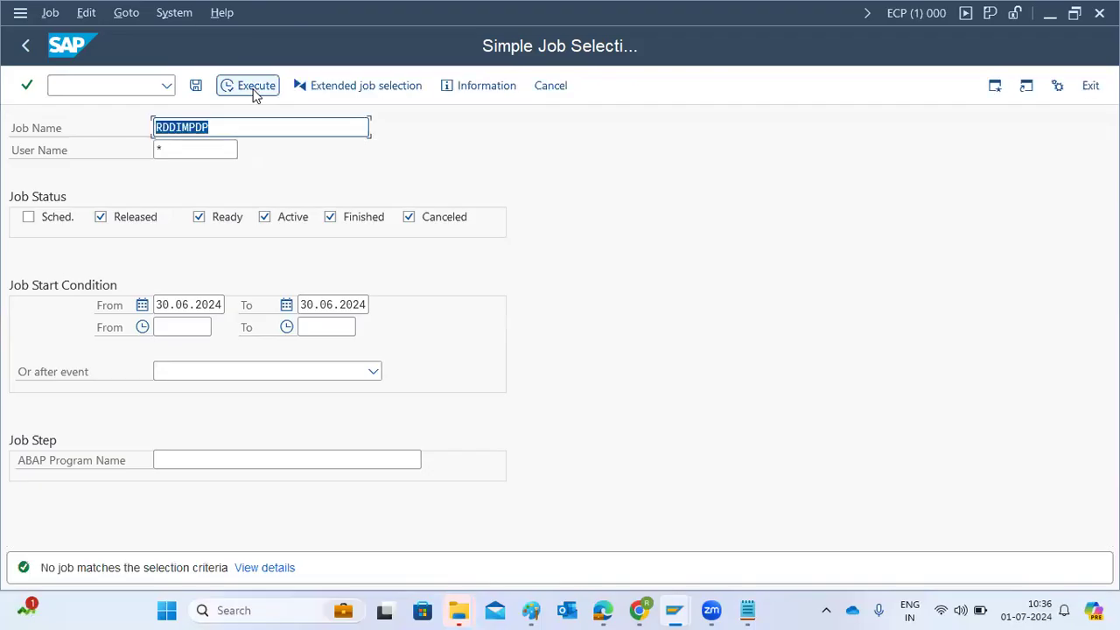
Clear both start-condition dates, include scheduled jobs, and rerun the RDDIMPDP job search to check its entry
{"action": "left_click", "coordinate": [175, 304]}
{"action": "double_click", "coordinate": [175, 305]}
{"action": "key", "text": "Delete"}
{"action": "key", "text": "Tab"}
{"action": "key", "text": "Delete"}
{"action": "left_click", "coordinate": [59, 225]}
{"action": "left_click", "coordinate": [249, 88]}
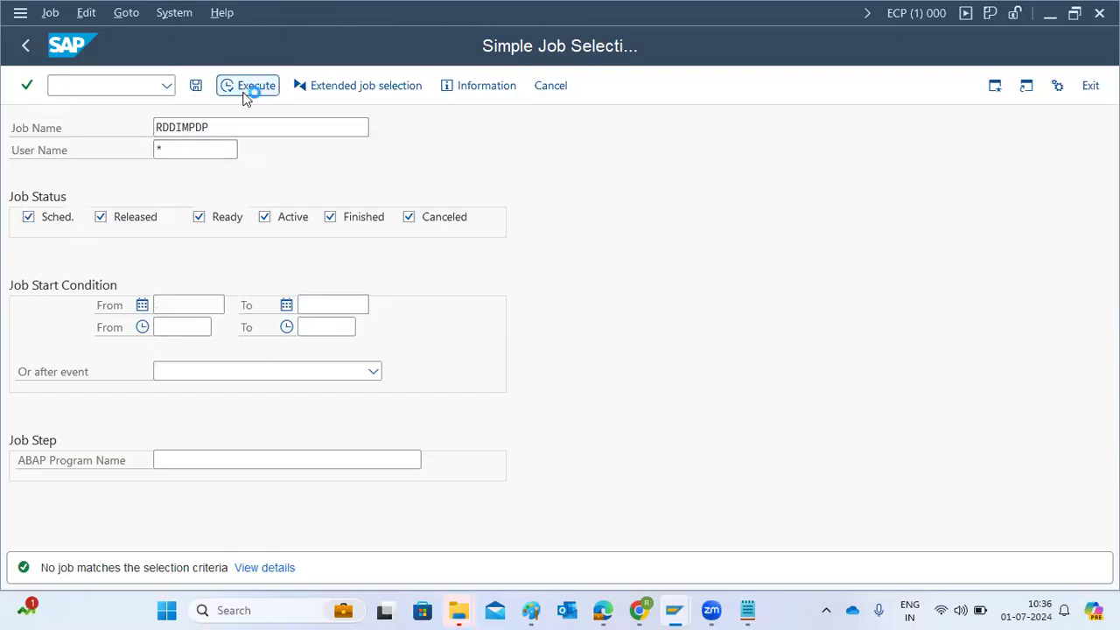
{"action": "left_click", "coordinate": [64, 296]}
{"action": "left_click", "coordinate": [105, 83]}
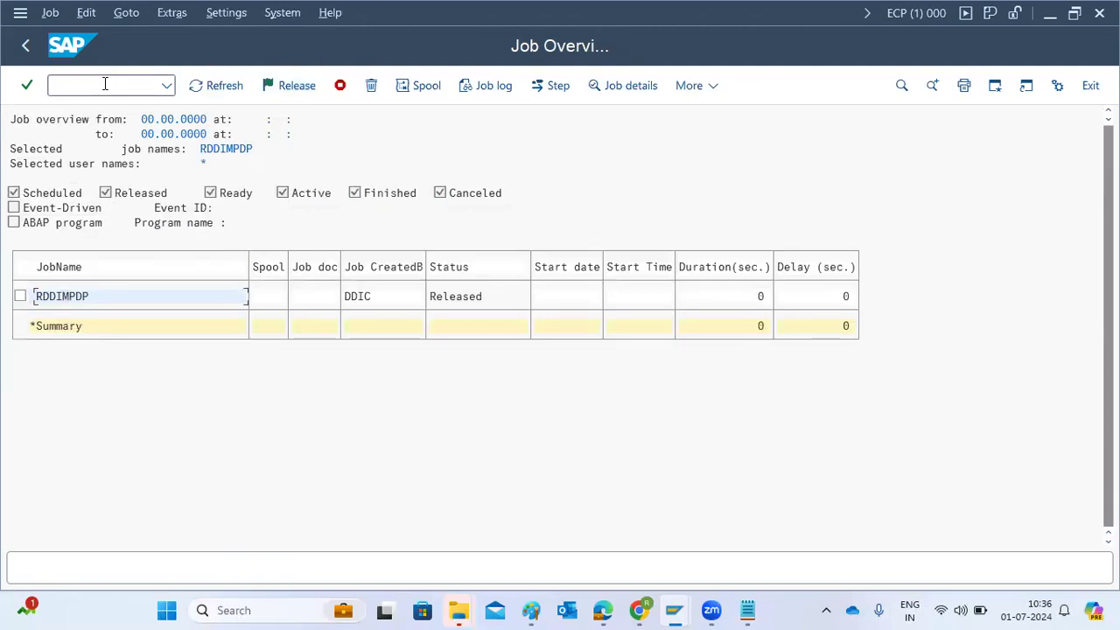
Leave the job overview, return to the SAP Easy Access screen and log off from ECP
{"action": "left_click", "coordinate": [27, 45]}
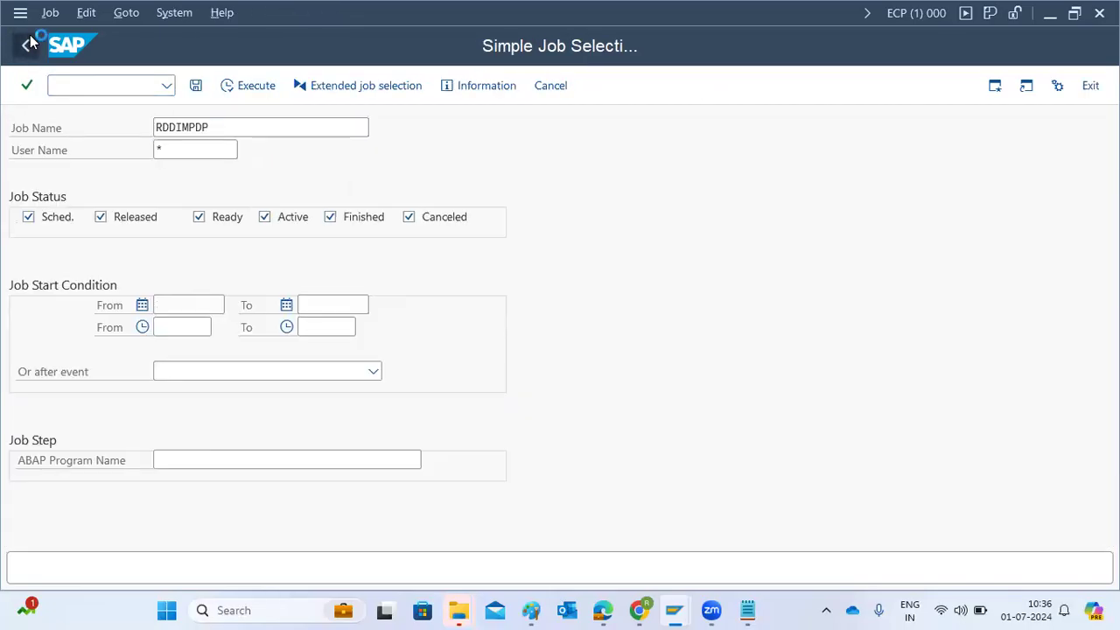
{"action": "left_click", "coordinate": [28, 44]}
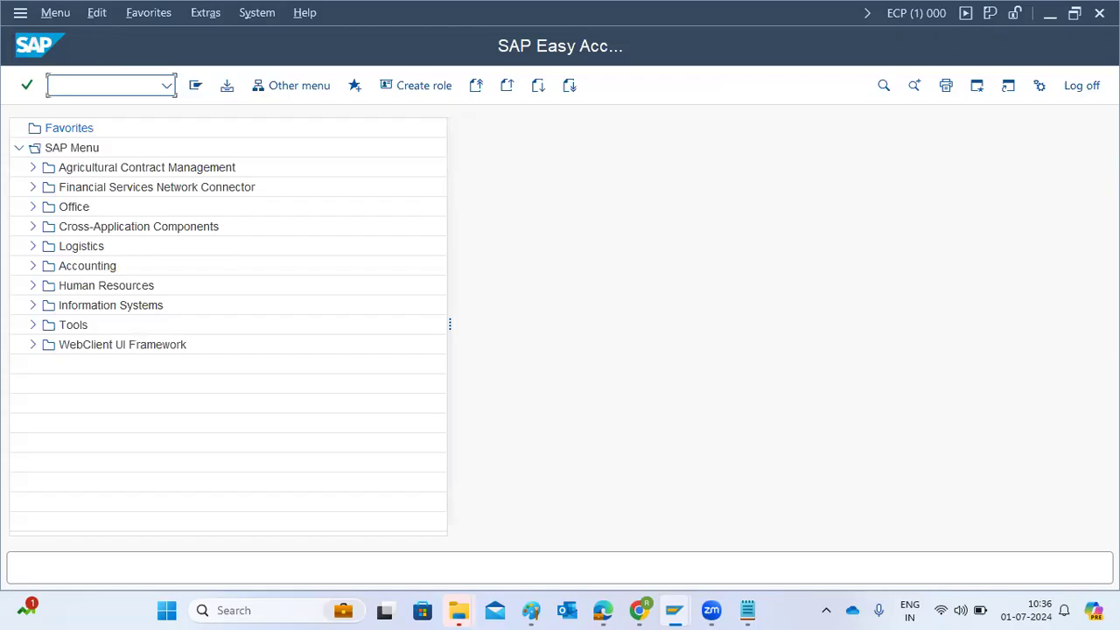
{"action": "left_click", "coordinate": [1080, 86]}
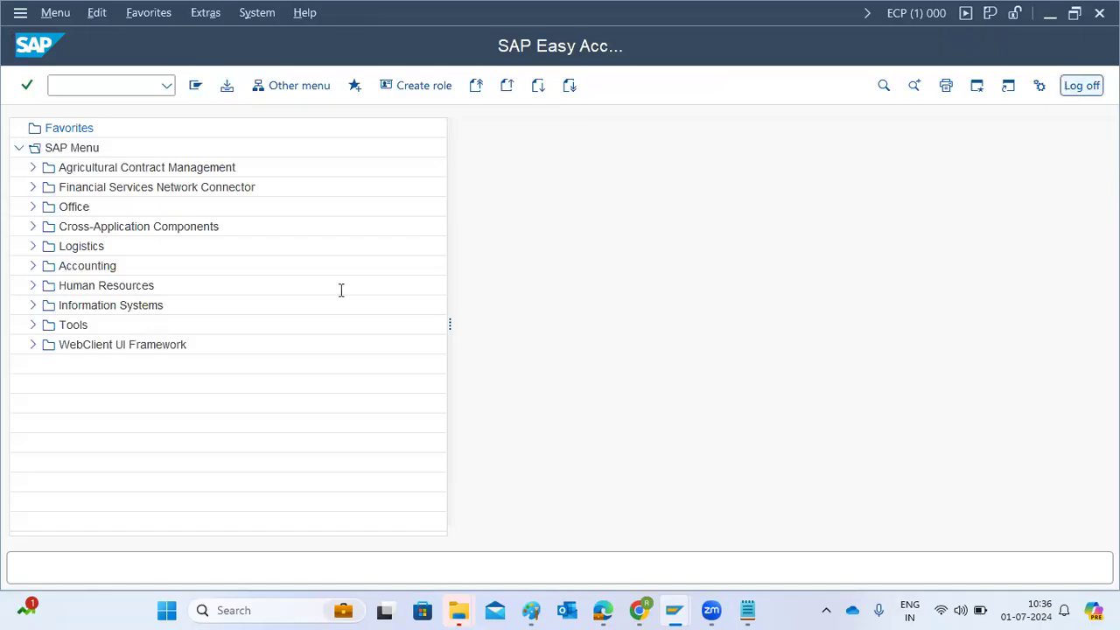
{"action": "left_click", "coordinate": [194, 366]}
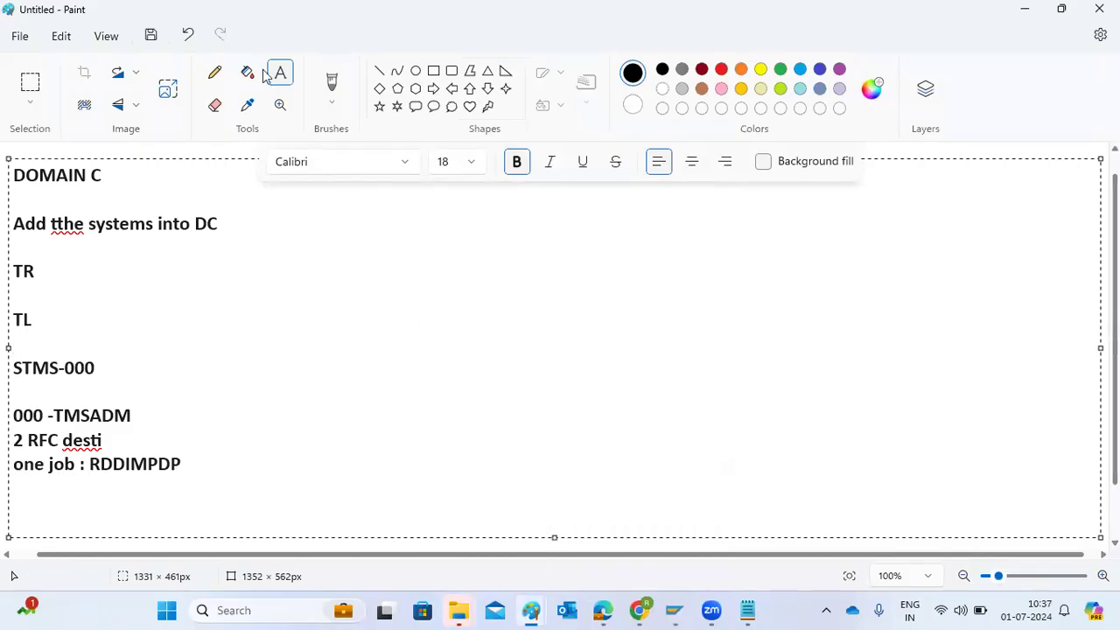
Leave the transport routes display in the ECD session and delete its TMS configuration, cancelling the transport domain setup dialog
{"action": "left_click", "coordinate": [672, 610]}
{"action": "key", "text": "alt+g"}
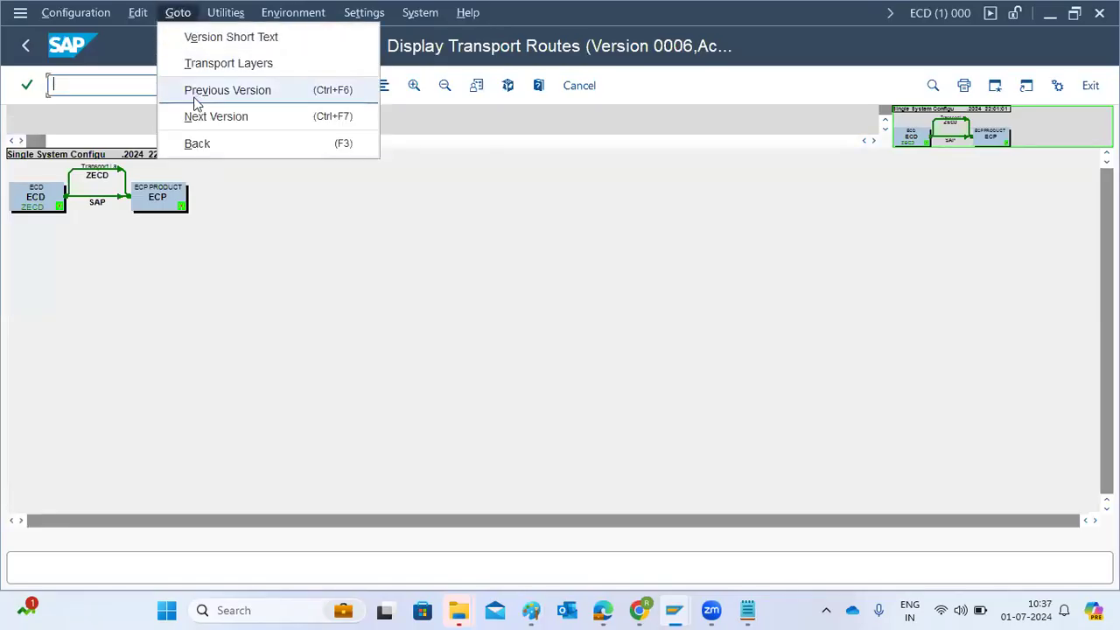
{"action": "key", "text": "Left"}
{"action": "left_click", "coordinate": [428, 289]}
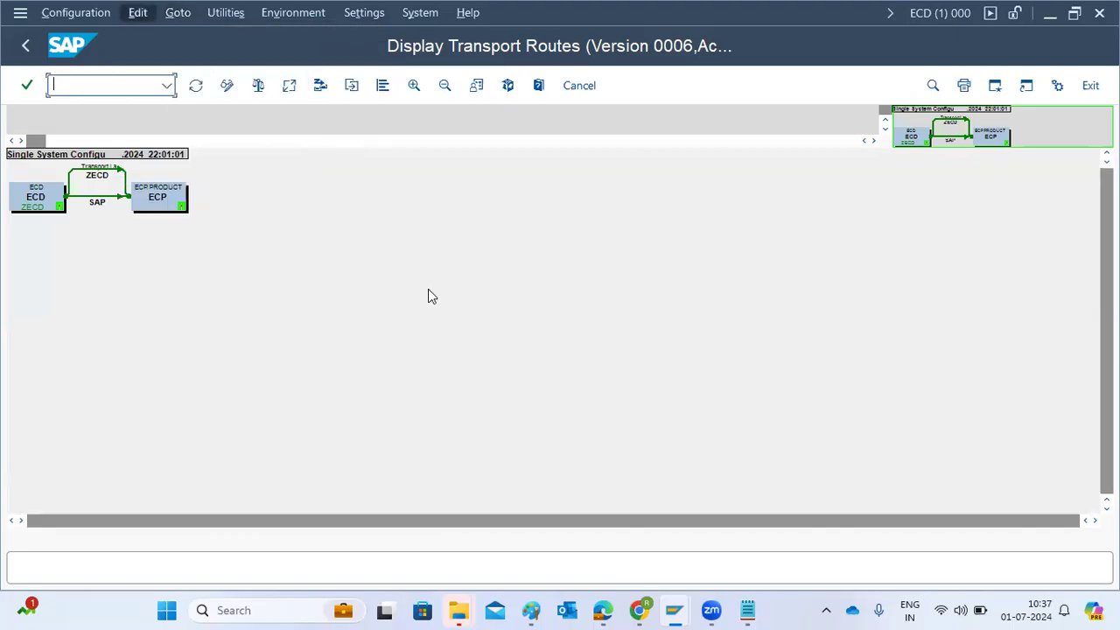
{"action": "left_click", "coordinate": [26, 47]}
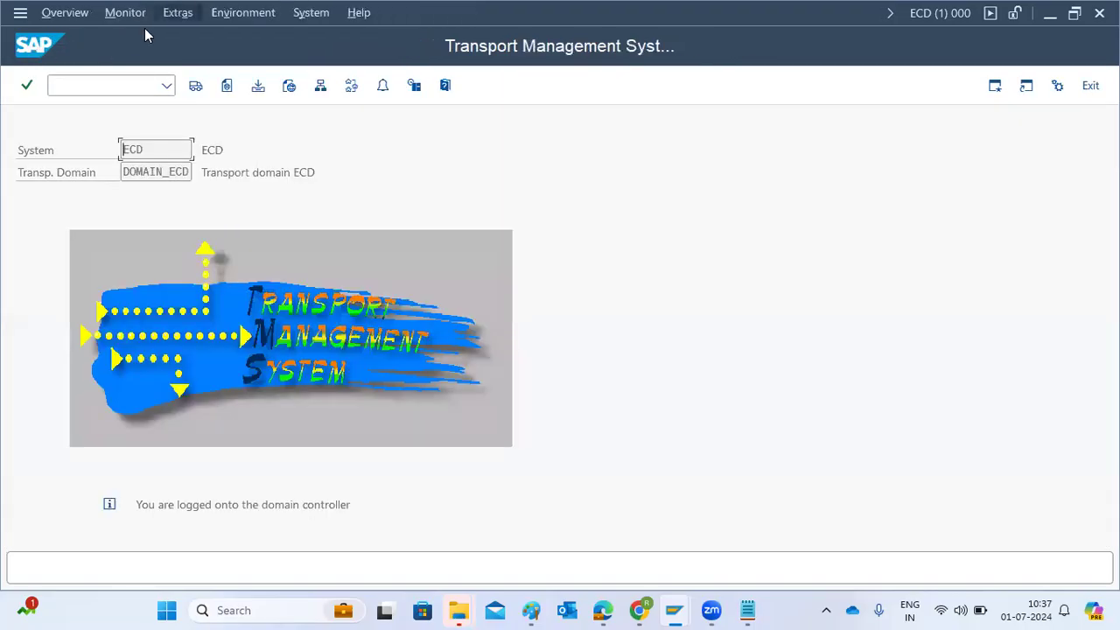
{"action": "left_click", "coordinate": [177, 12]}
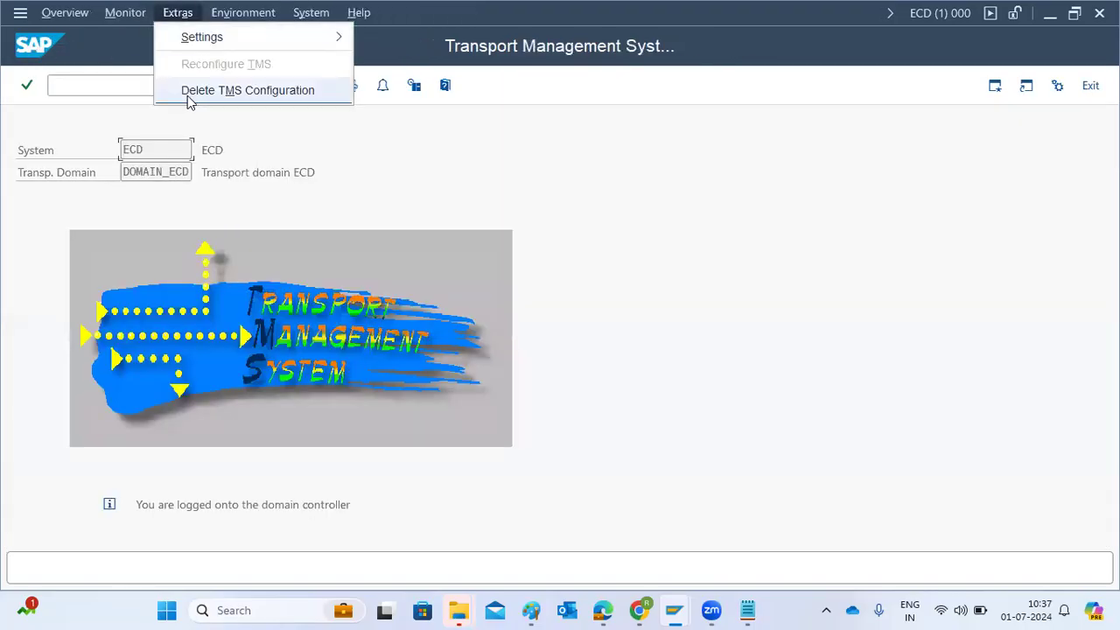
{"action": "left_click", "coordinate": [189, 92]}
{"action": "left_click", "coordinate": [272, 388]}
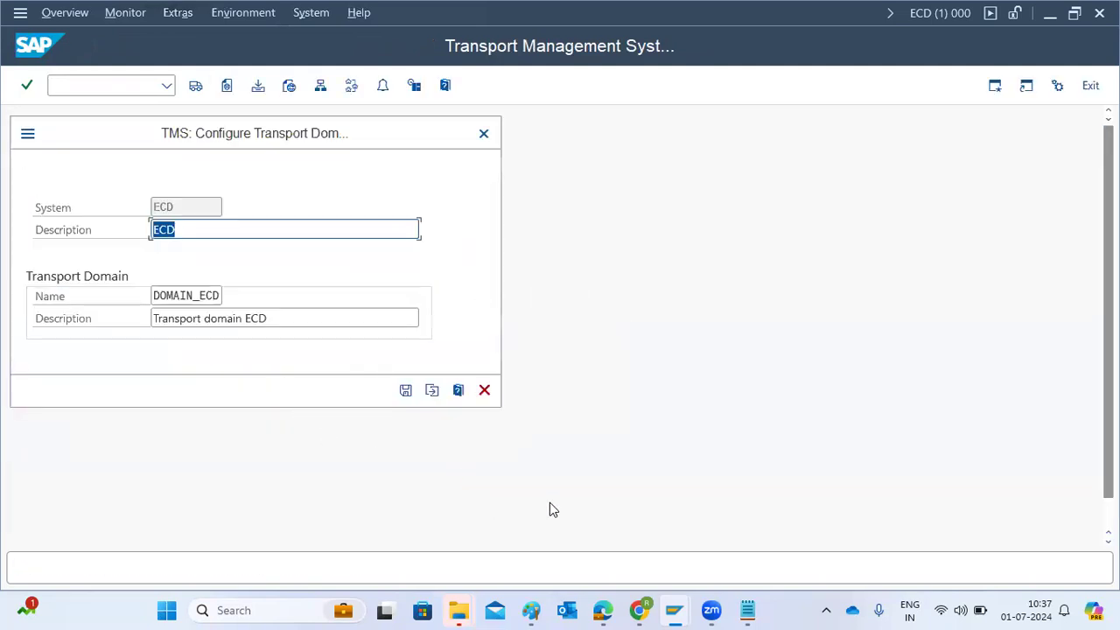
{"action": "left_click", "coordinate": [485, 391]}
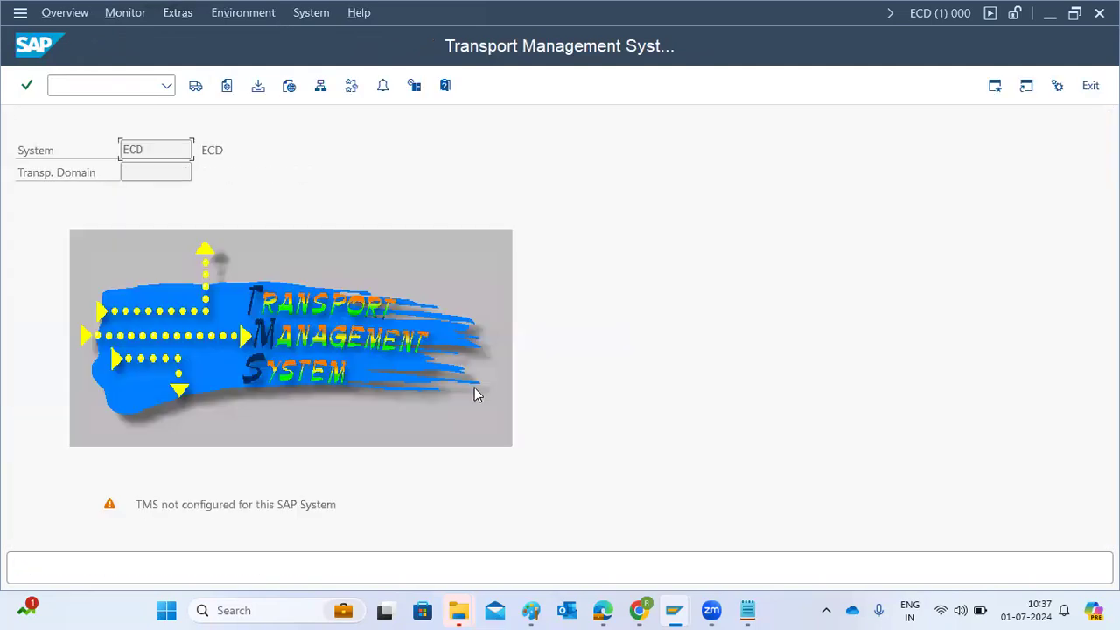
Switch to the NW1 session and bring up the Delete TMS Configuration confirmation, cancel it, and show the Extras options again
{"action": "mouse_move", "coordinate": [692, 610]}
{"action": "left_click", "coordinate": [626, 530]}
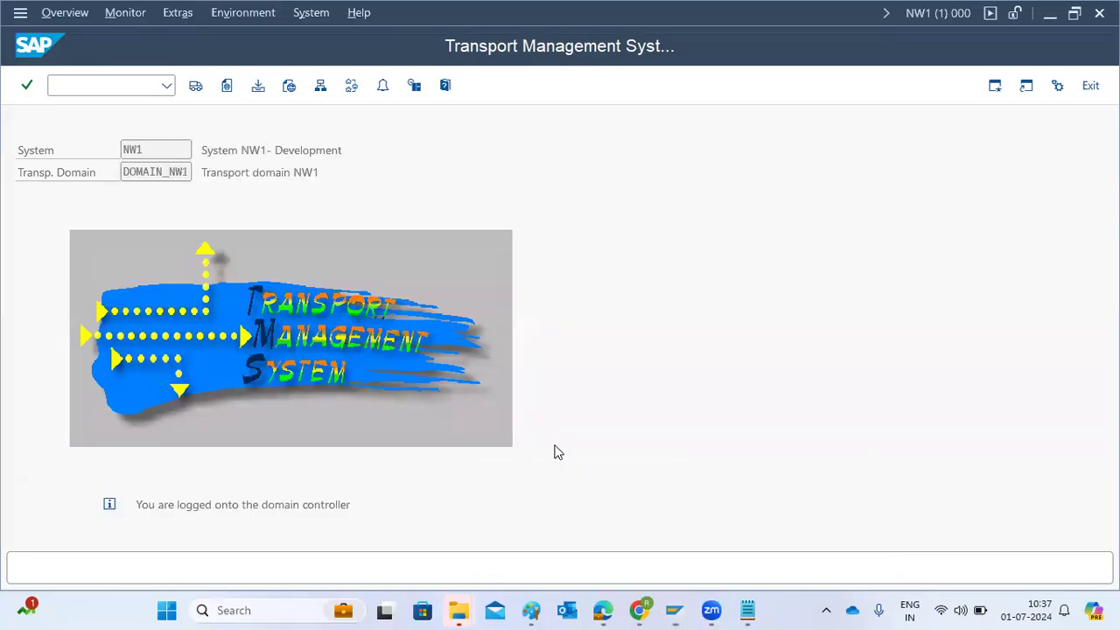
{"action": "left_click", "coordinate": [180, 14]}
{"action": "left_click", "coordinate": [202, 92]}
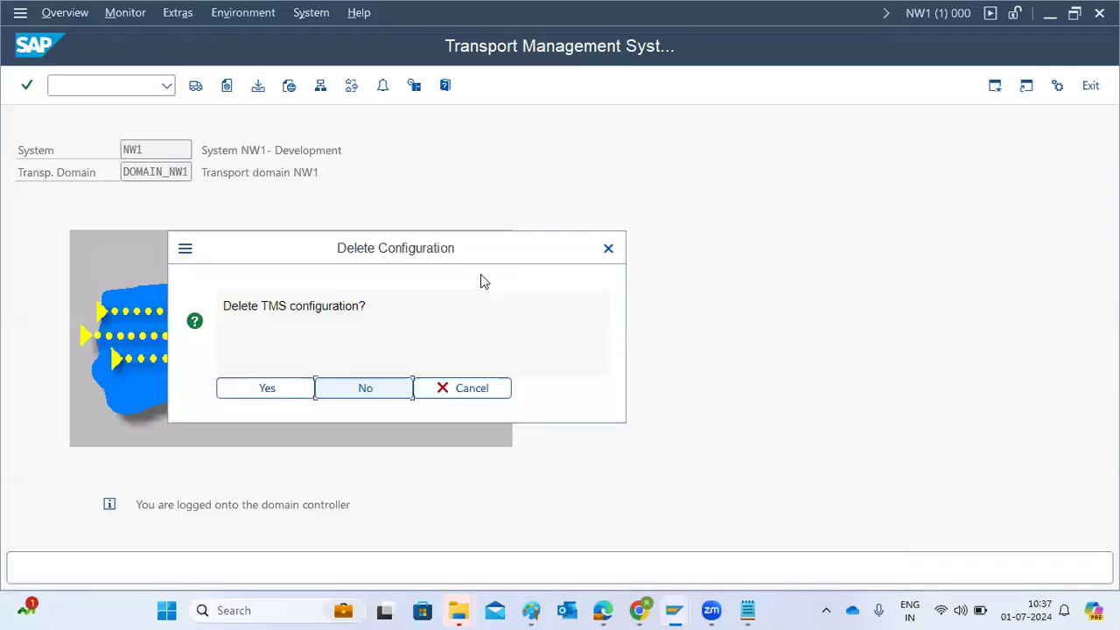
{"action": "left_click", "coordinate": [431, 396]}
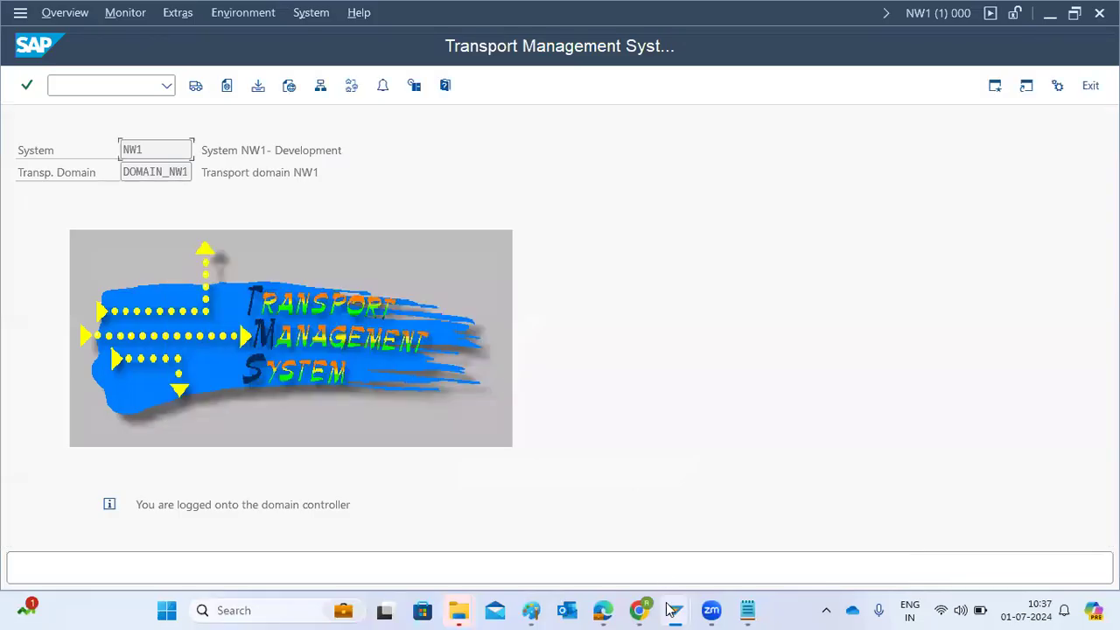
{"action": "left_click", "coordinate": [191, 21]}
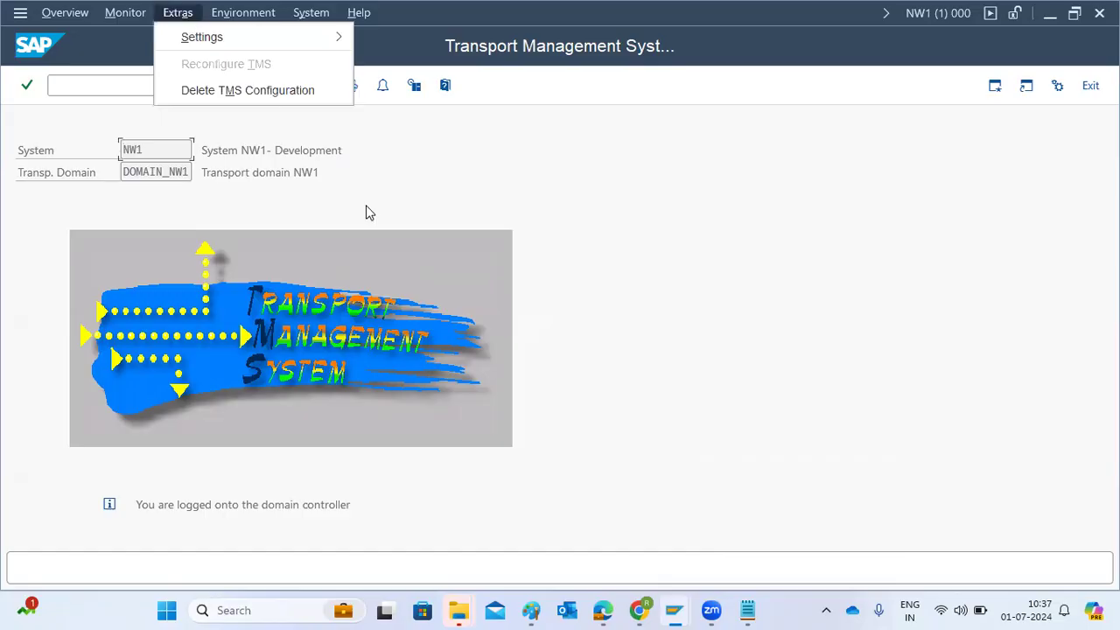
Return to the ECD session and log off from it, and log off from the NW1 session as well
{"action": "mouse_move", "coordinate": [711, 610]}
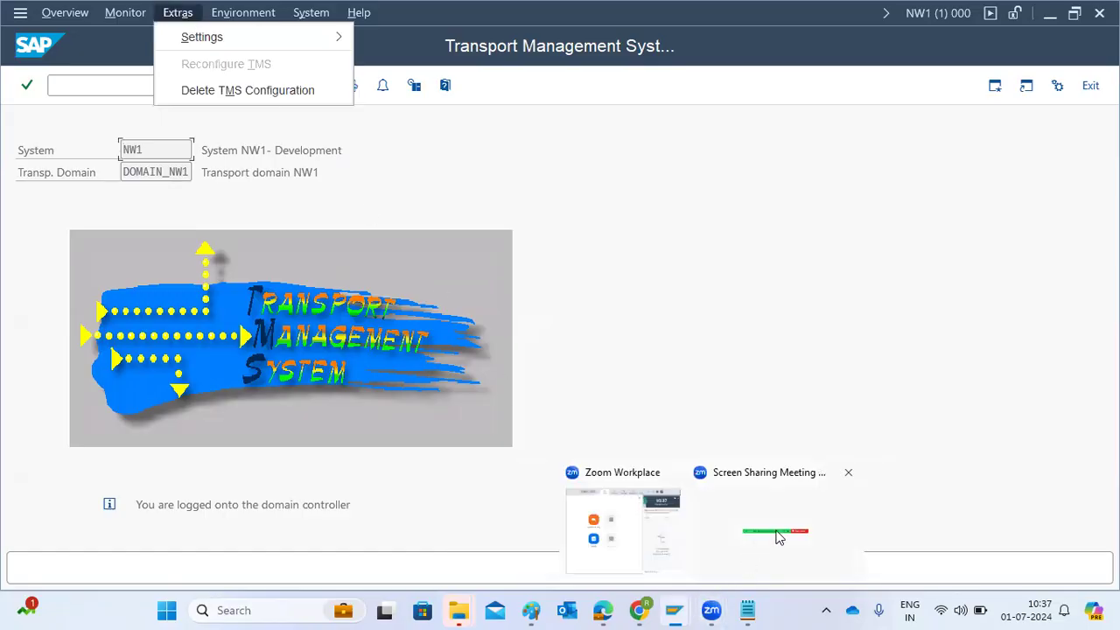
{"action": "mouse_move", "coordinate": [674, 610]}
{"action": "left_click", "coordinate": [779, 510]}
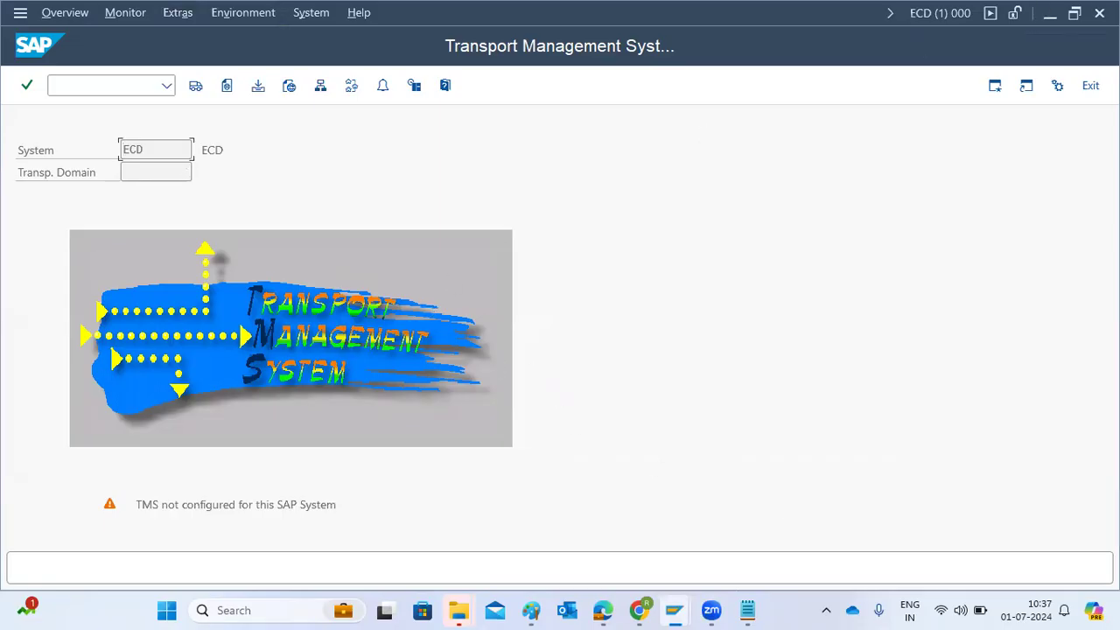
{"action": "left_click", "coordinate": [1099, 13]}
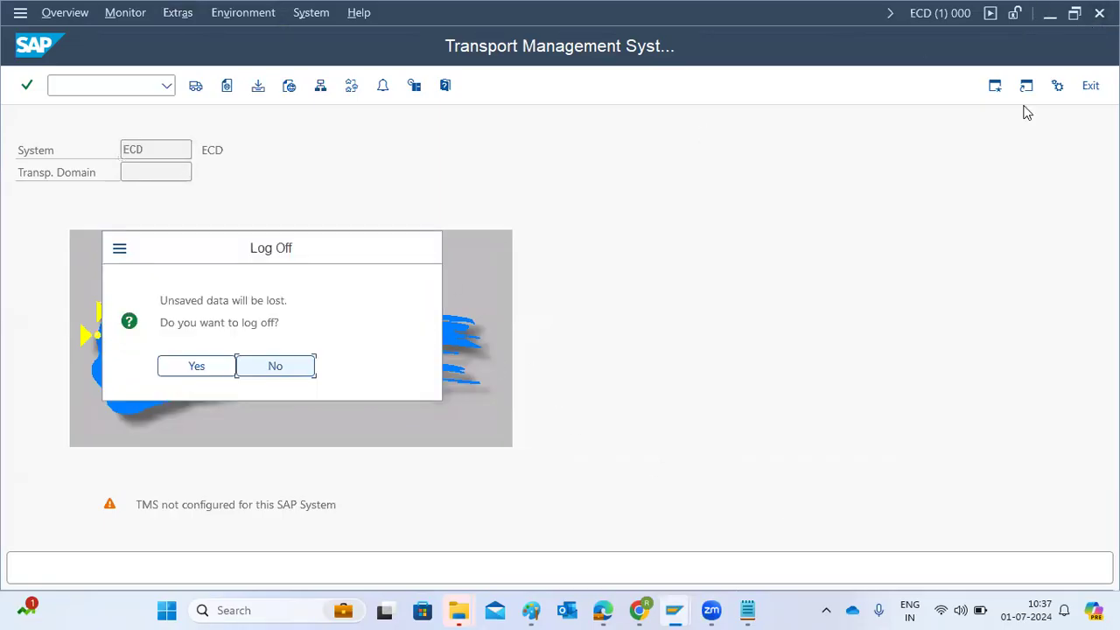
{"action": "left_click", "coordinate": [196, 372]}
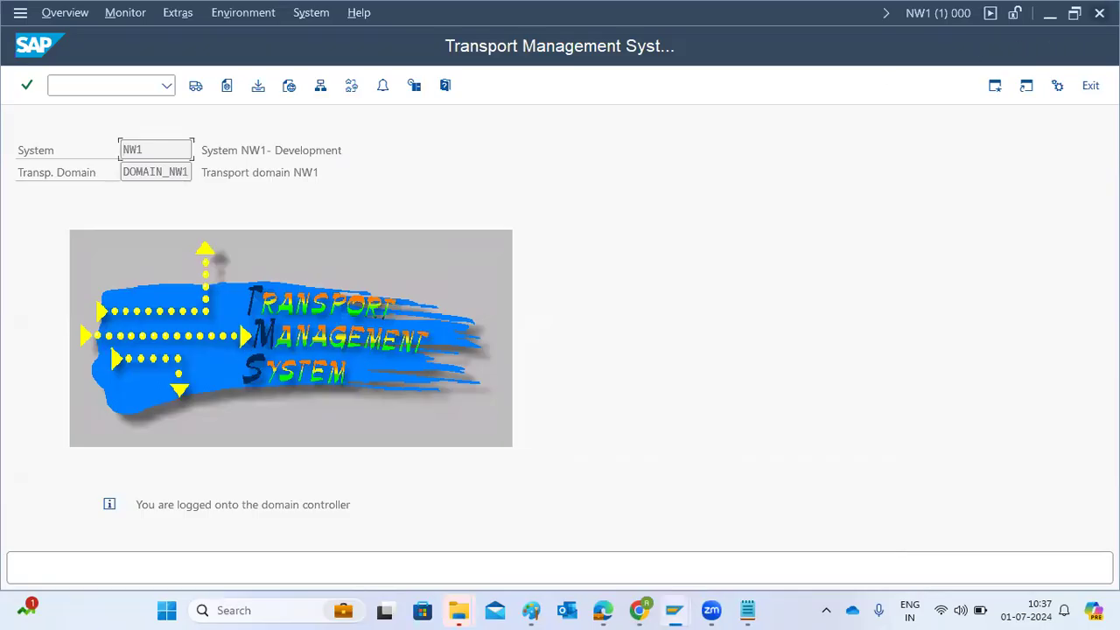
{"action": "left_click", "coordinate": [1099, 12]}
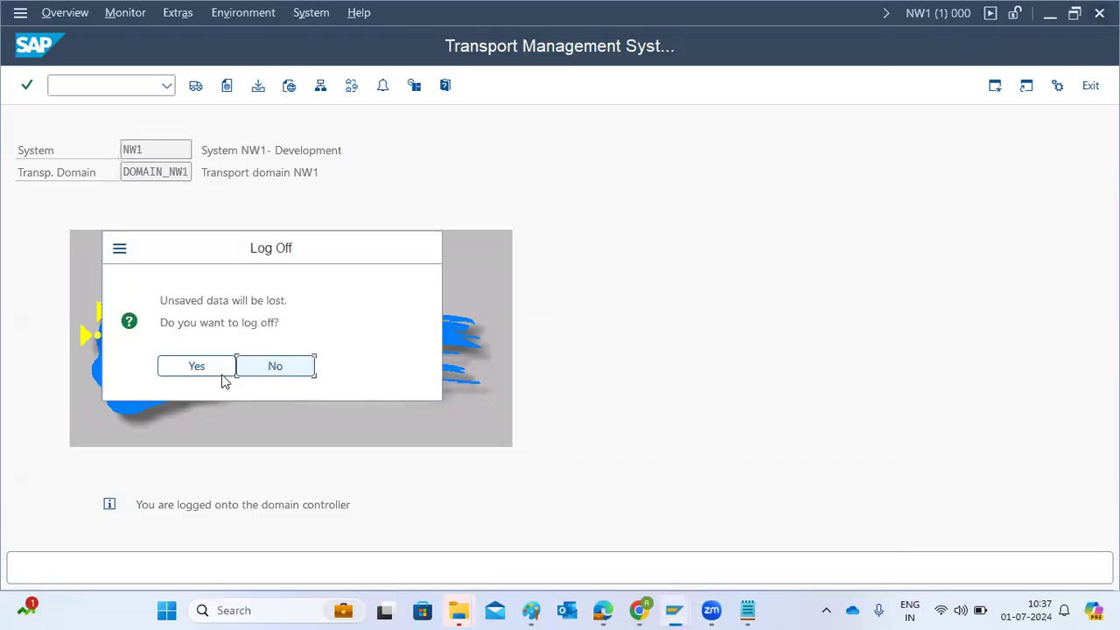
{"action": "left_click", "coordinate": [222, 373]}
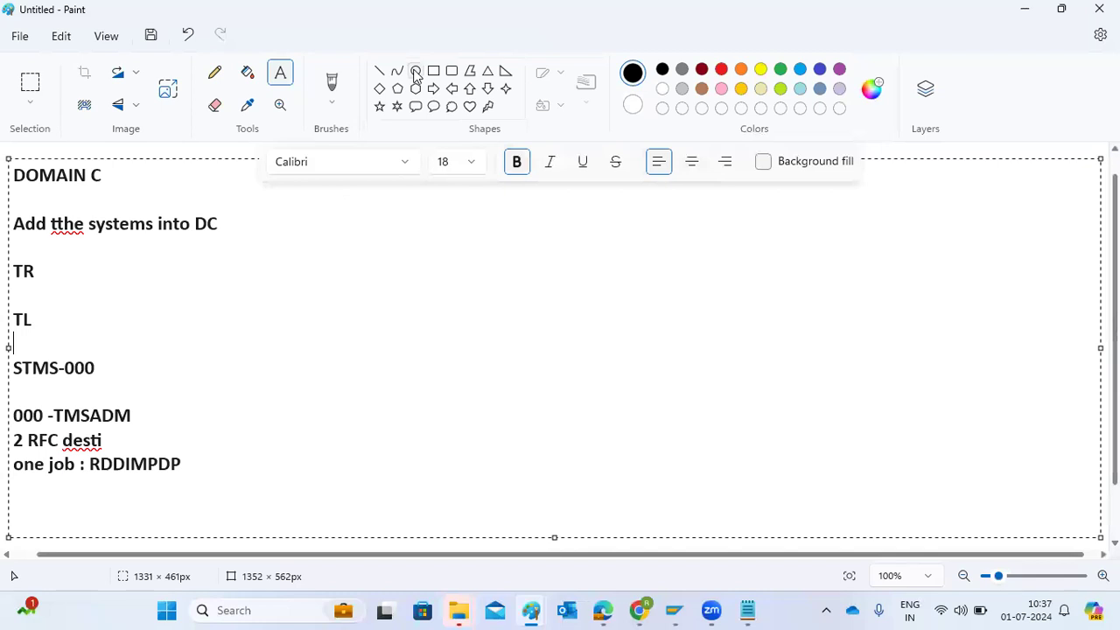